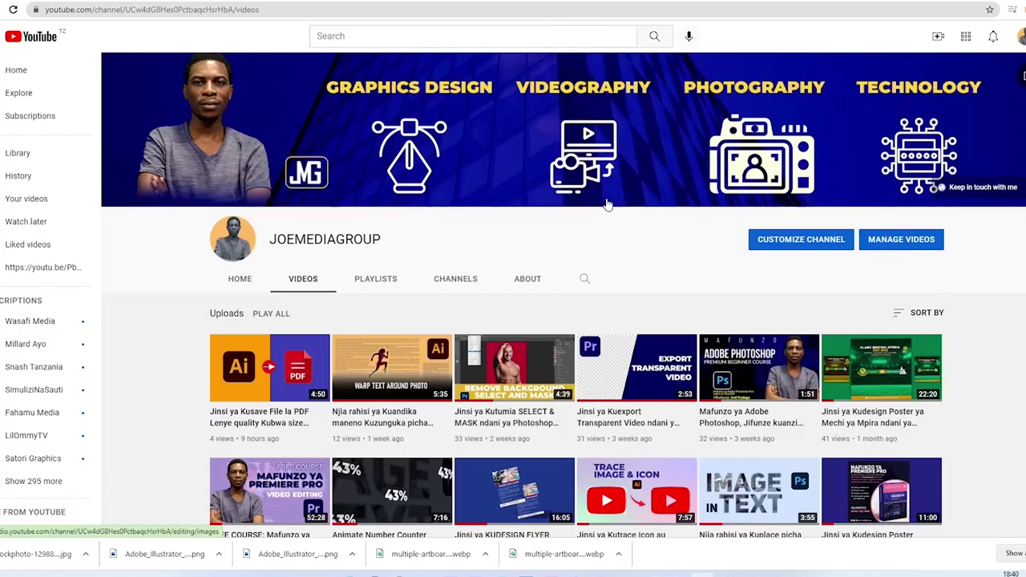
Browse the featured courses list and bring up its next page
scroll(606, 205, down, 2)
scroll(607, 205, down, 5)
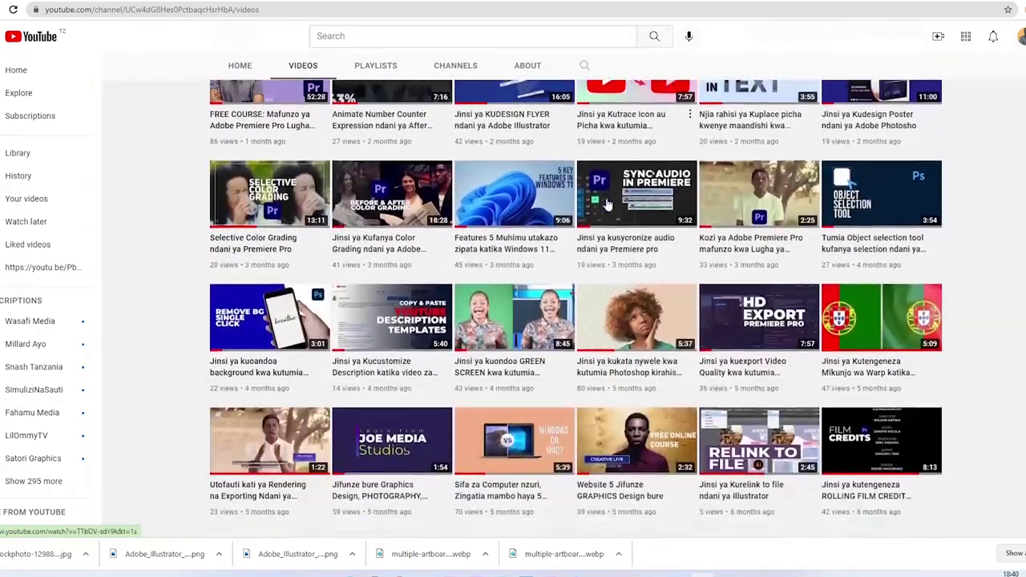
scroll(607, 205, up, 3)
scroll(607, 204, up, 4)
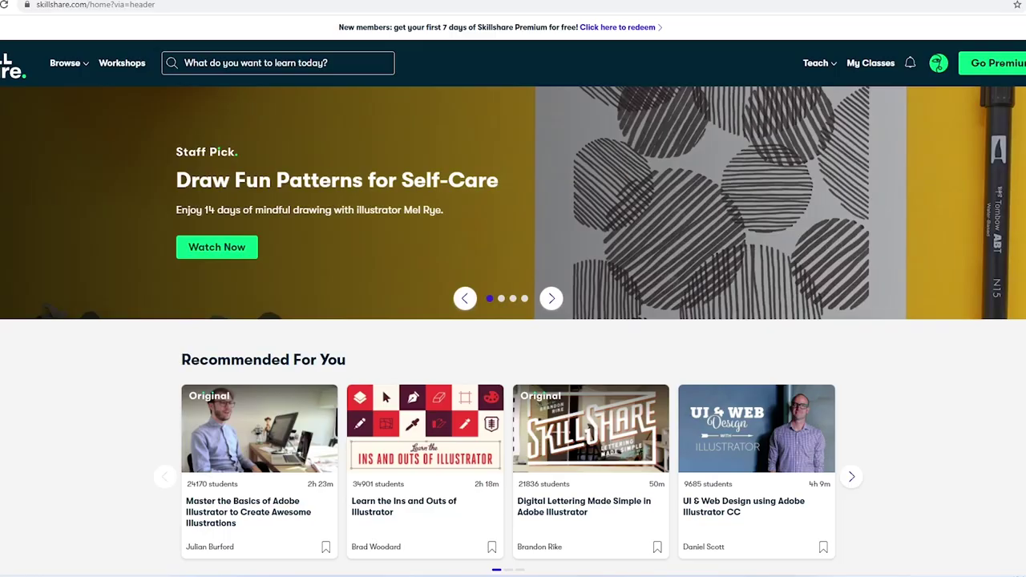
scroll(513, 321, down, 2)
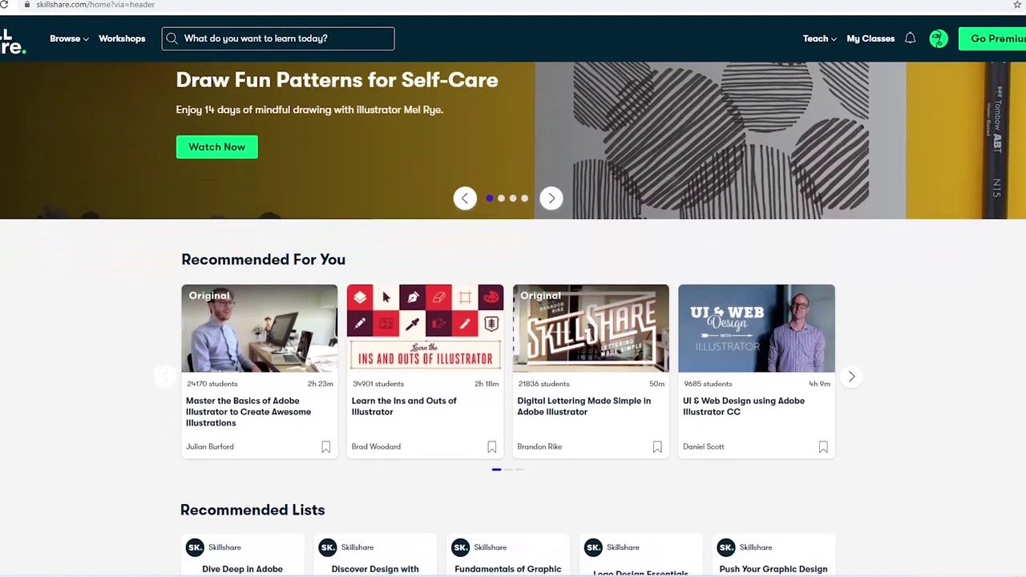
scroll(513, 321, down, 3)
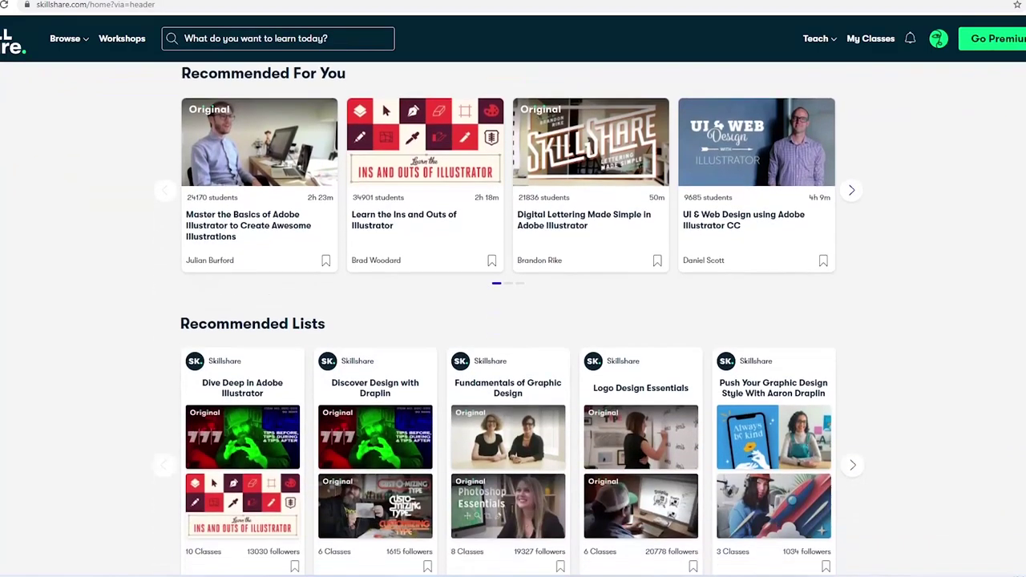
scroll(513, 321, down, 3)
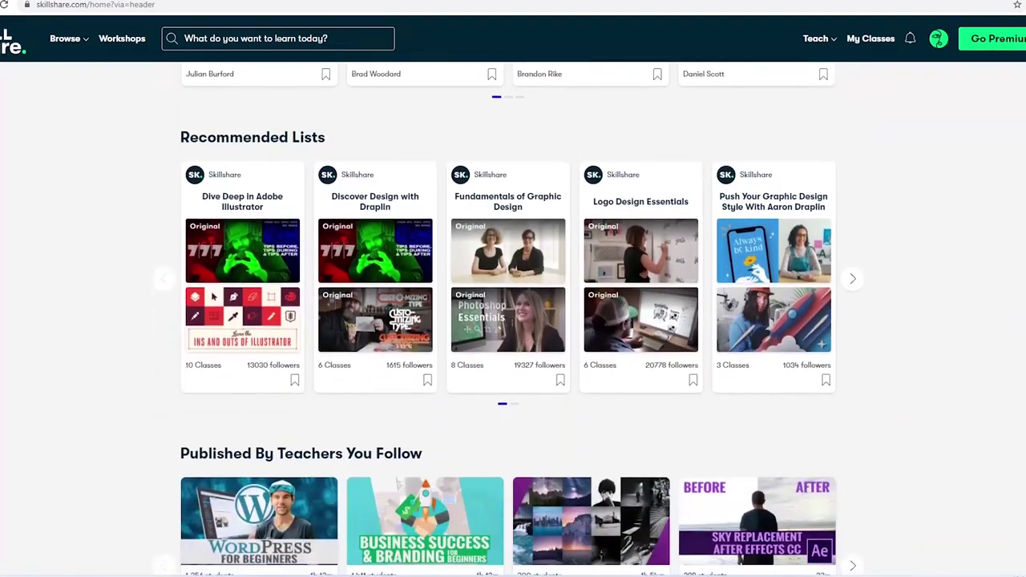
scroll(513, 321, down, 3)
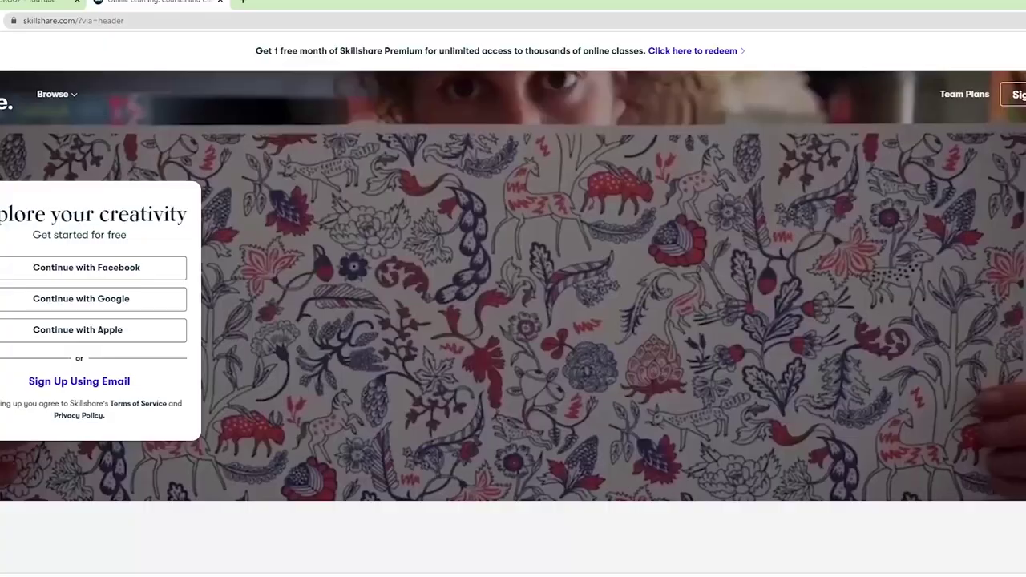
scroll(513, 320, down, 3)
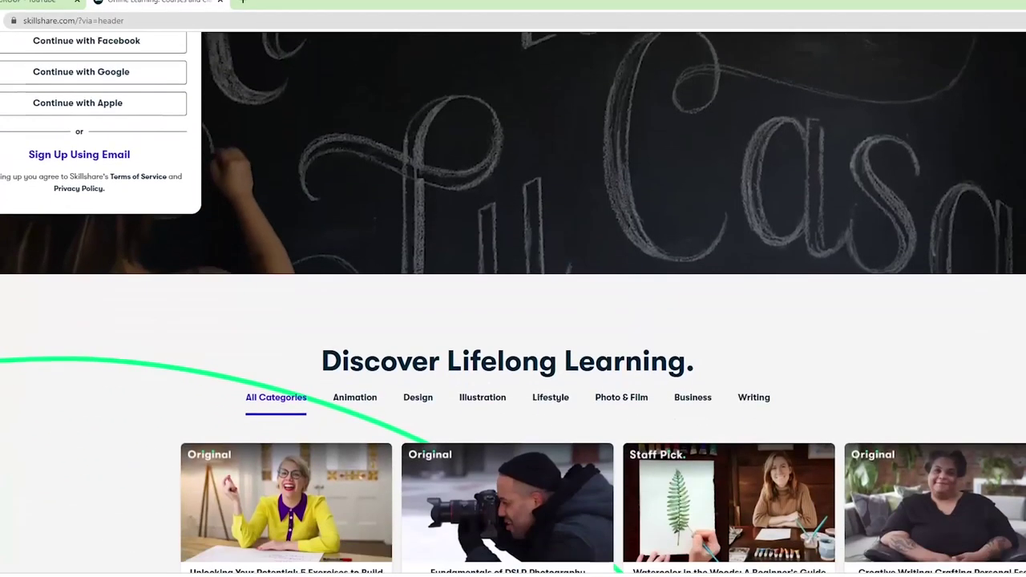
scroll(513, 320, down, 3)
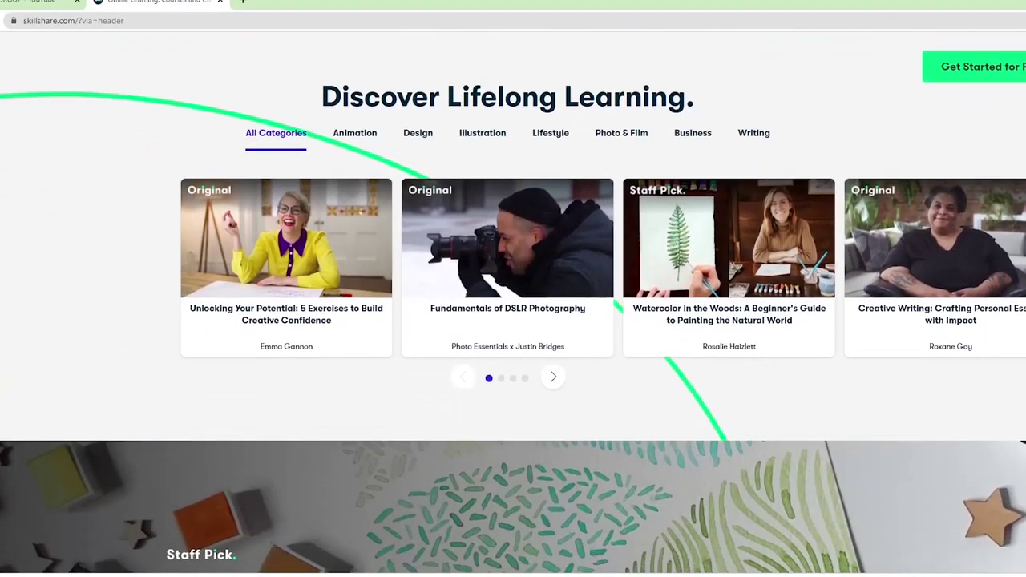
scroll(513, 321, down, 2)
scroll(513, 320, up, 1)
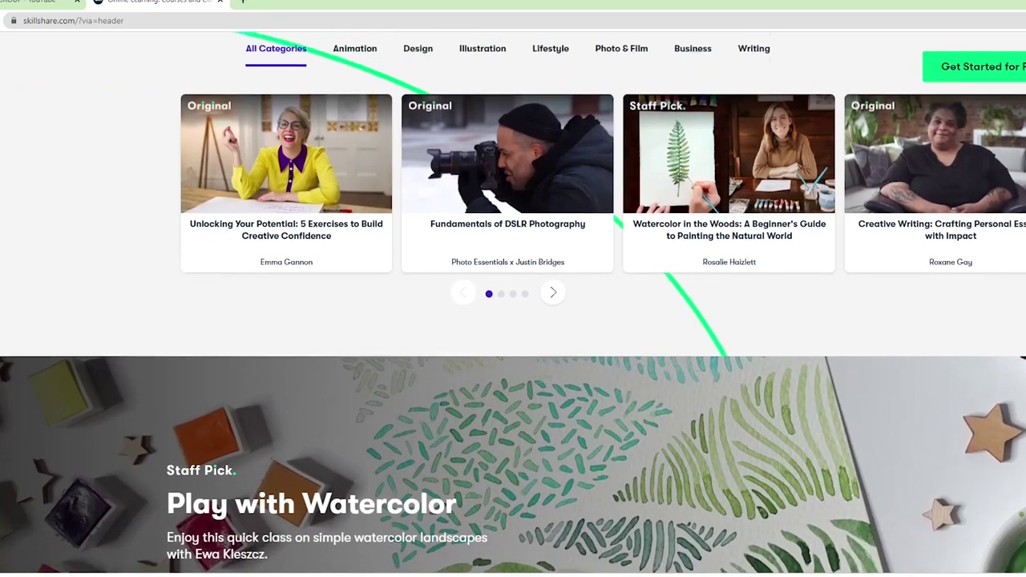
scroll(571, 344, up, 2)
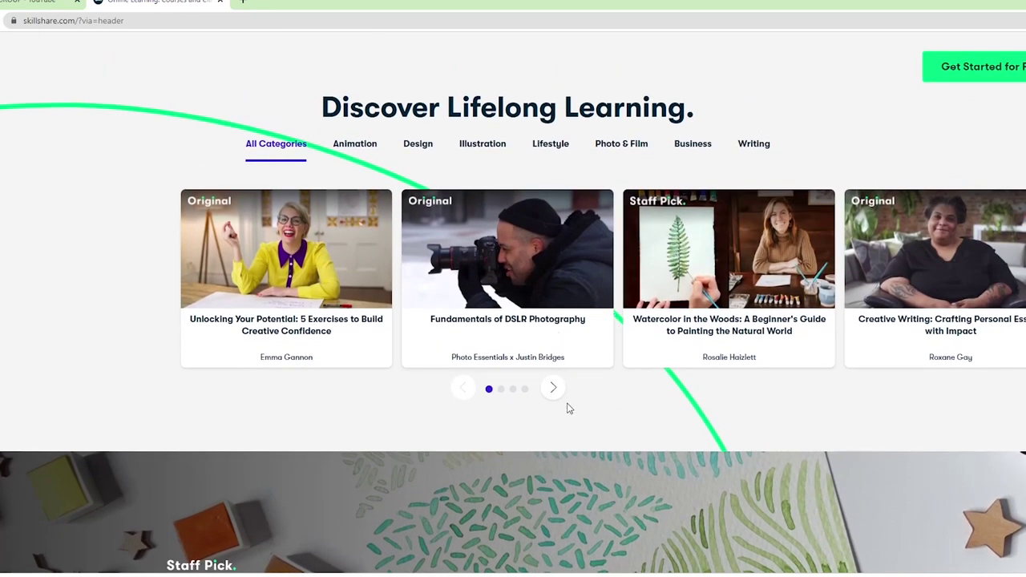
click(554, 389)
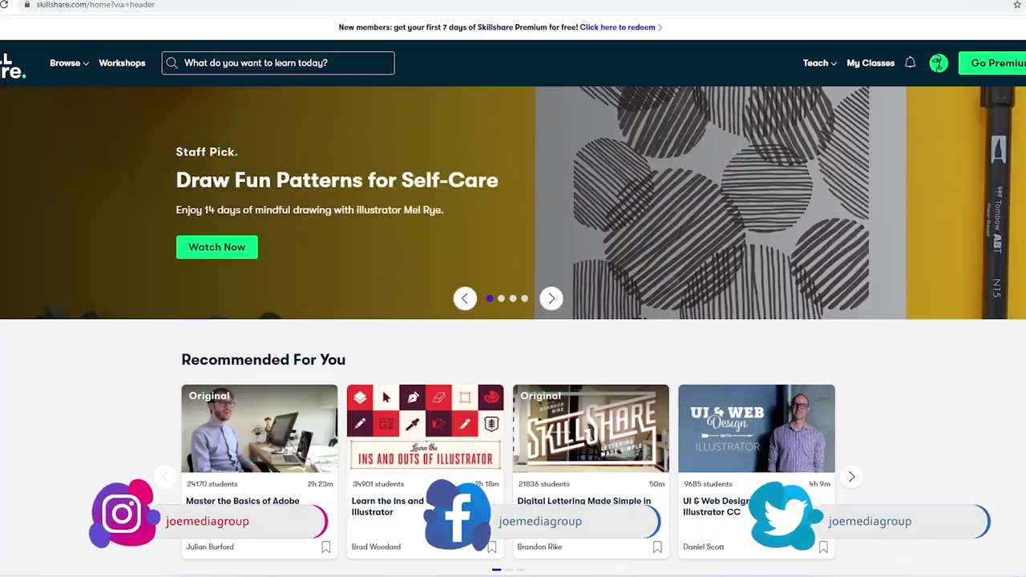
Scroll down and play a short preview of the finished slideshow
scroll(513, 297, down, 2)
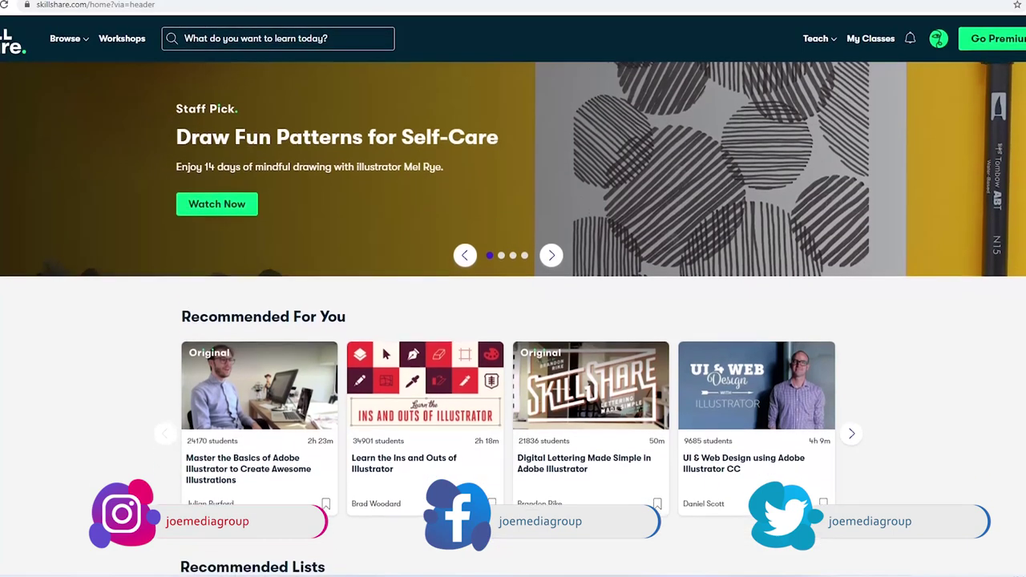
scroll(513, 321, down, 3)
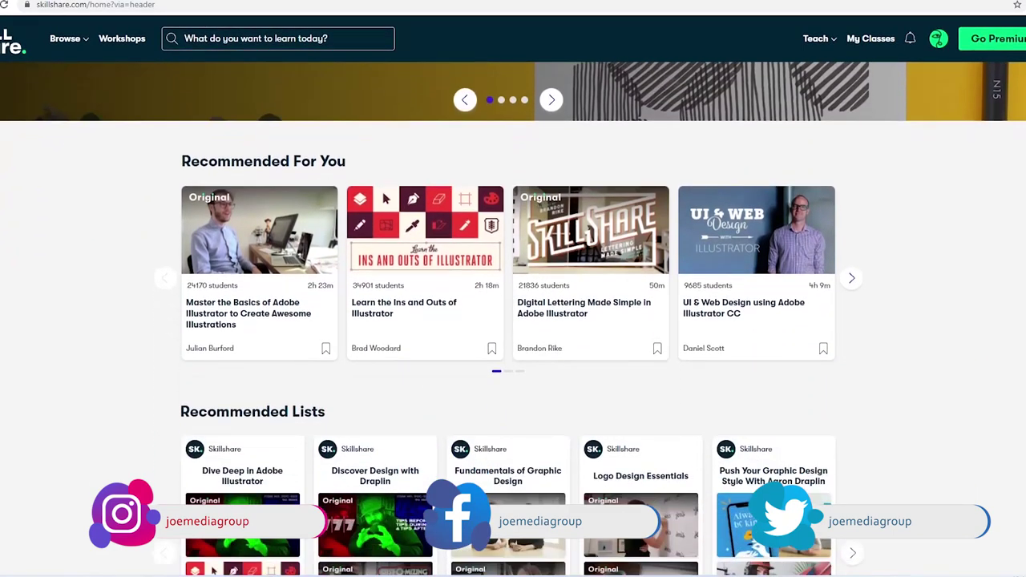
scroll(513, 320, down, 3)
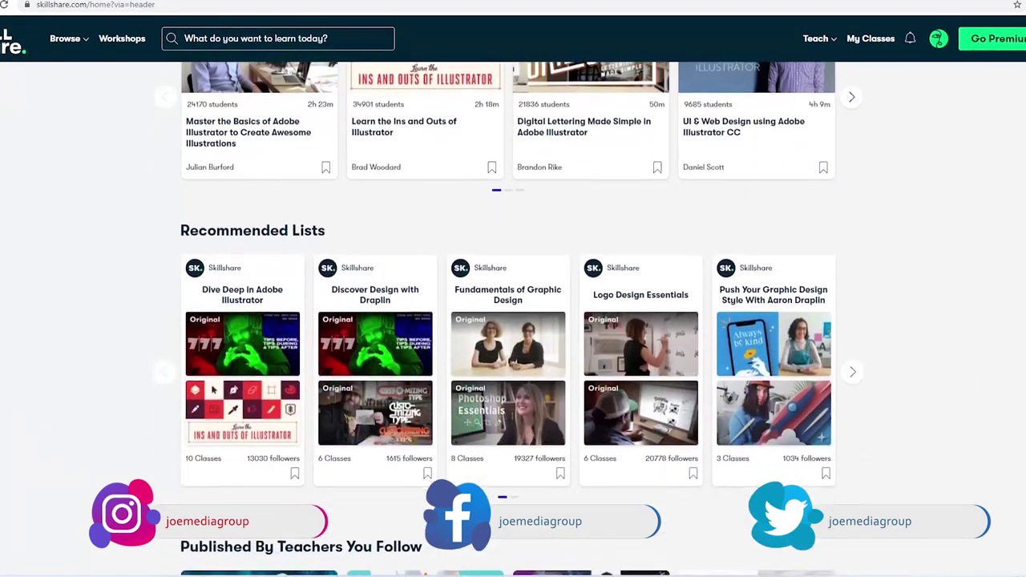
scroll(514, 321, down, 3)
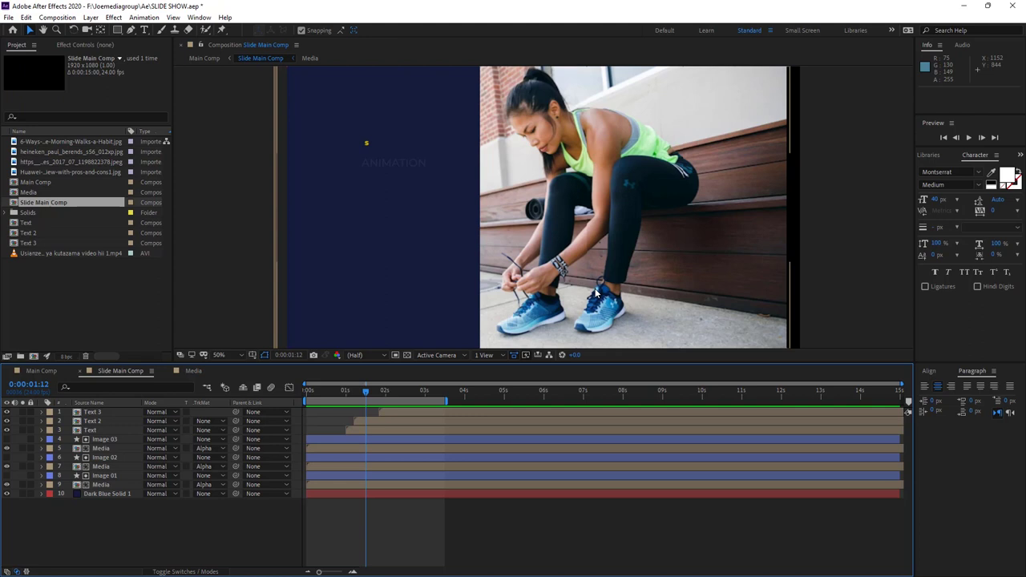
key(space)
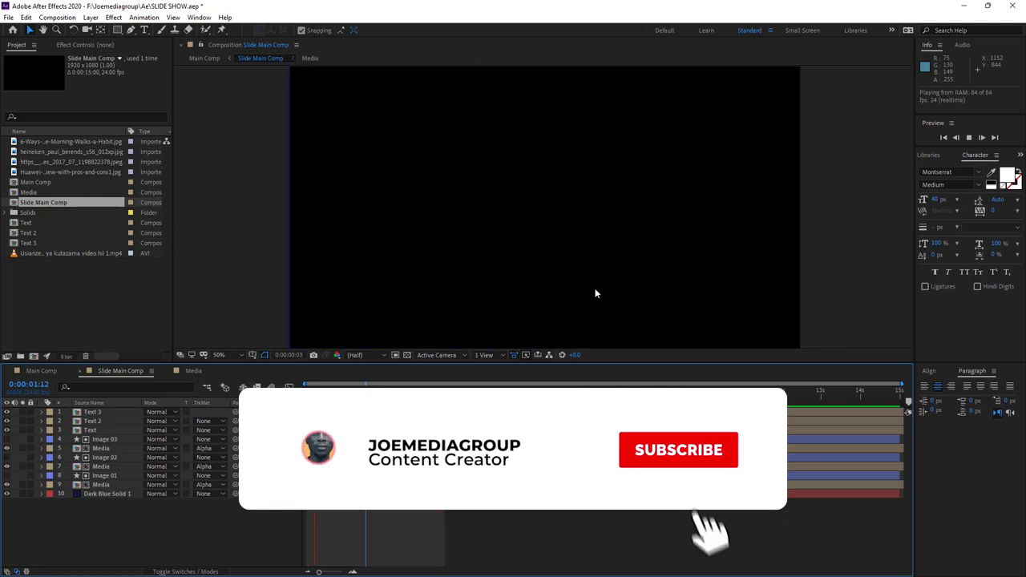
key(space)
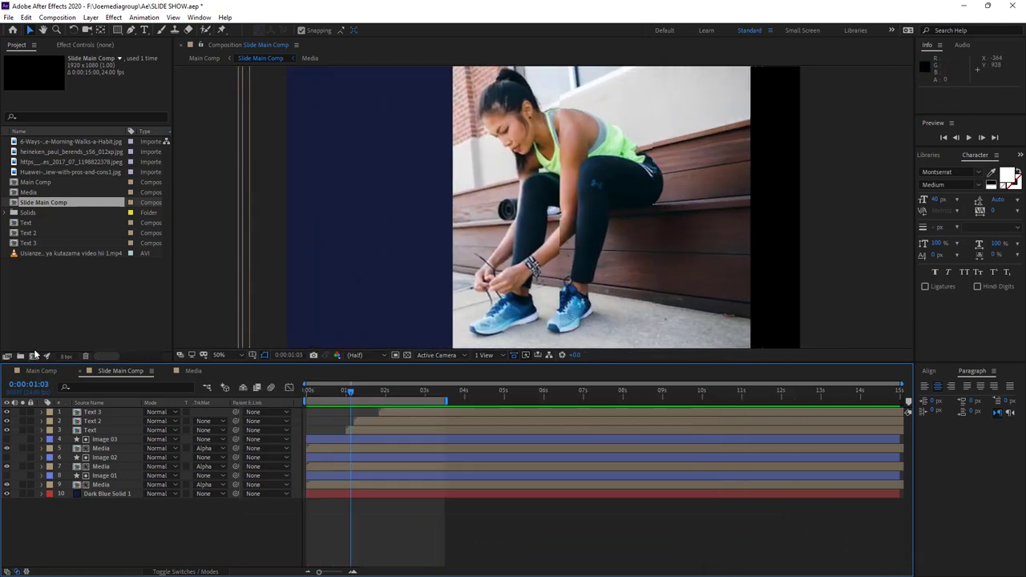
Start a fresh, empty After Effects project from the File menu
click(10, 20)
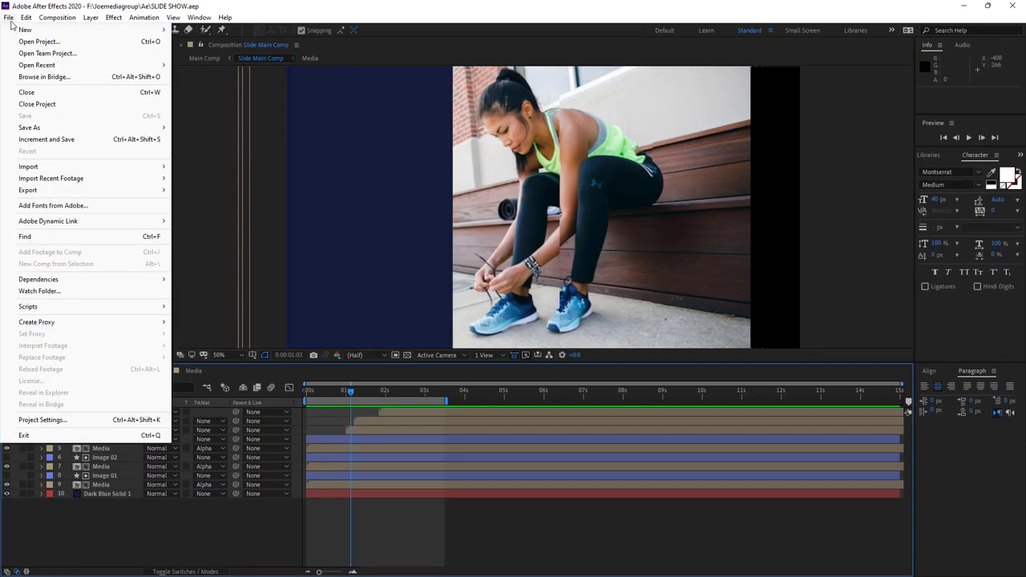
mouse_move(56, 30)
click(257, 240)
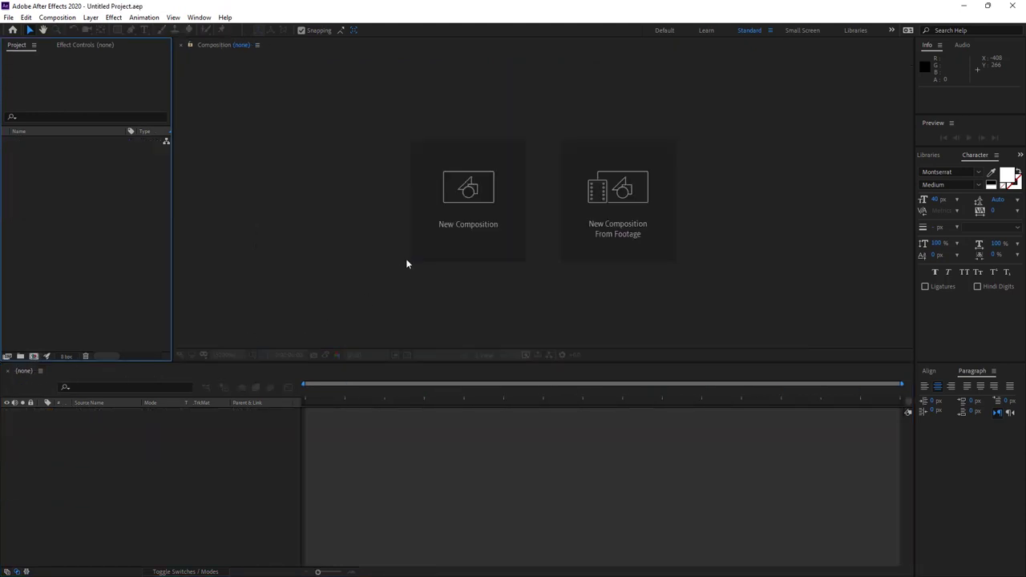
Create a 1920×1080 composition named 'Main Comp' with Lock Aspect Ratio ticked
click(494, 193)
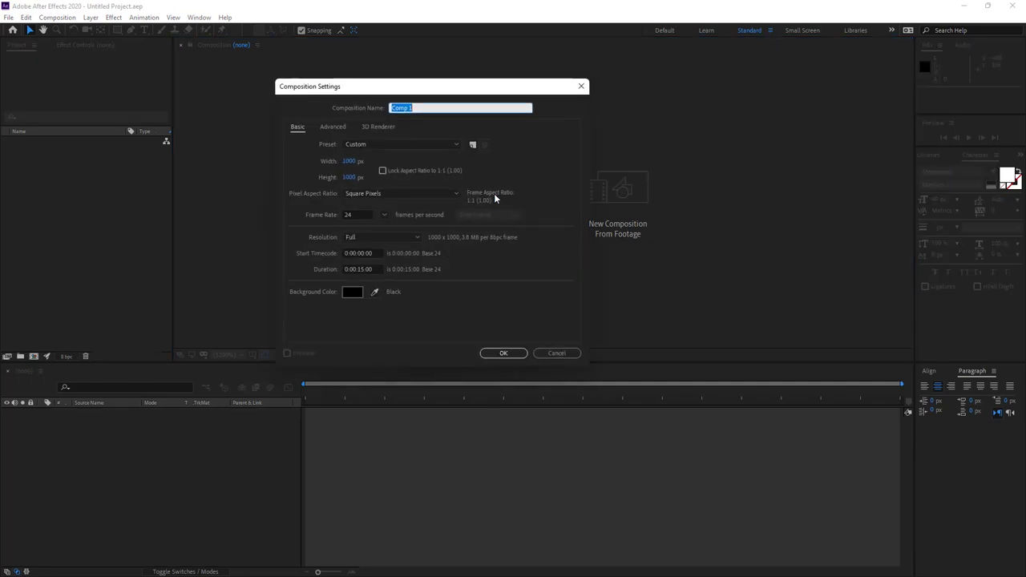
text(Mai)
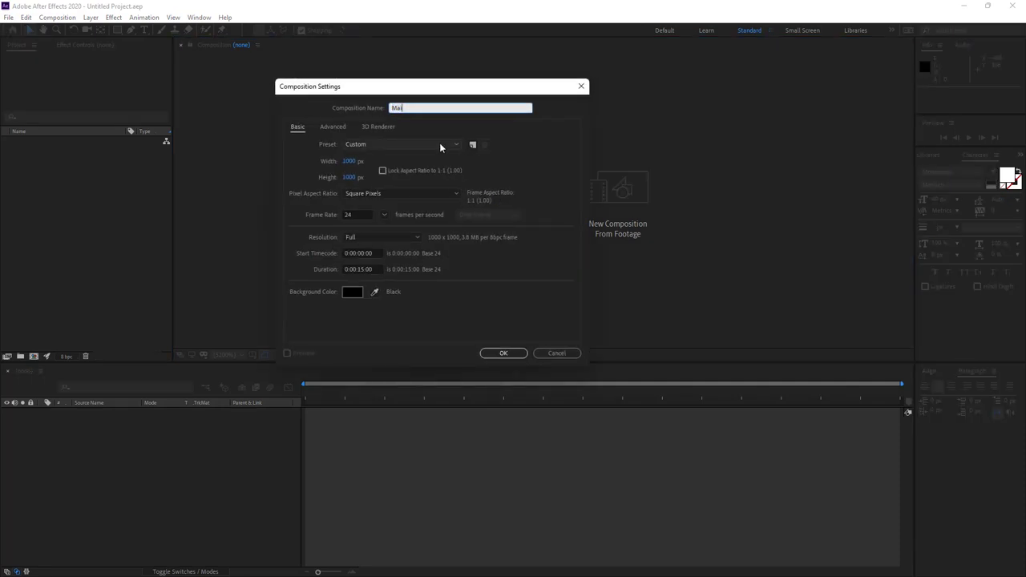
text(n Comp)
click(349, 162)
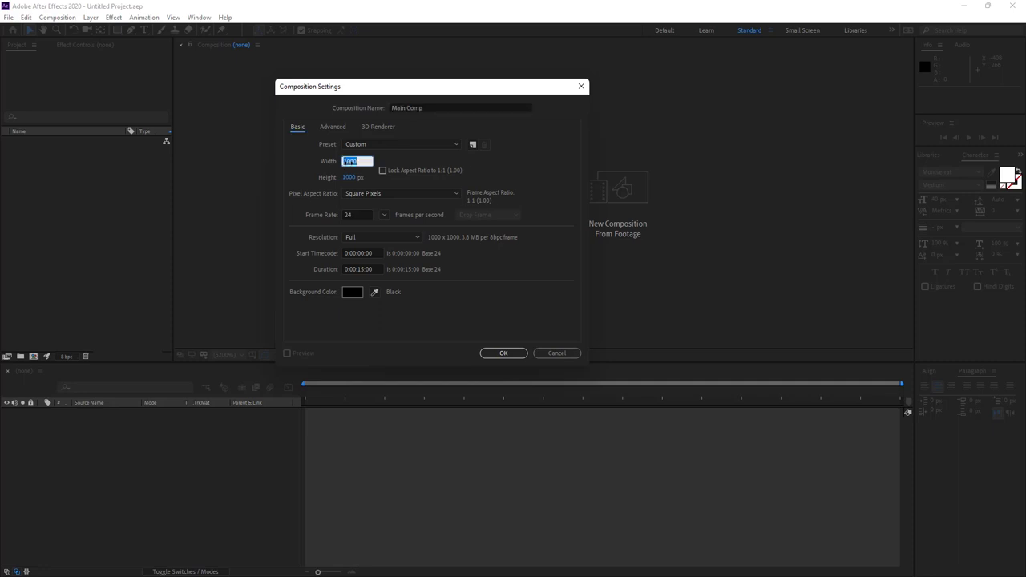
text(1920)
click(349, 177)
text(108)
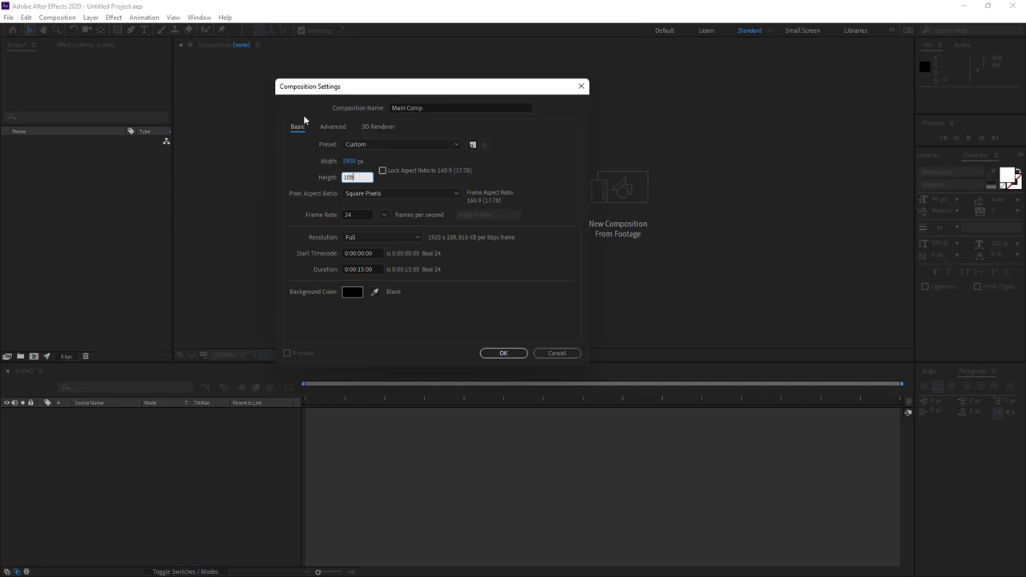
text(0)
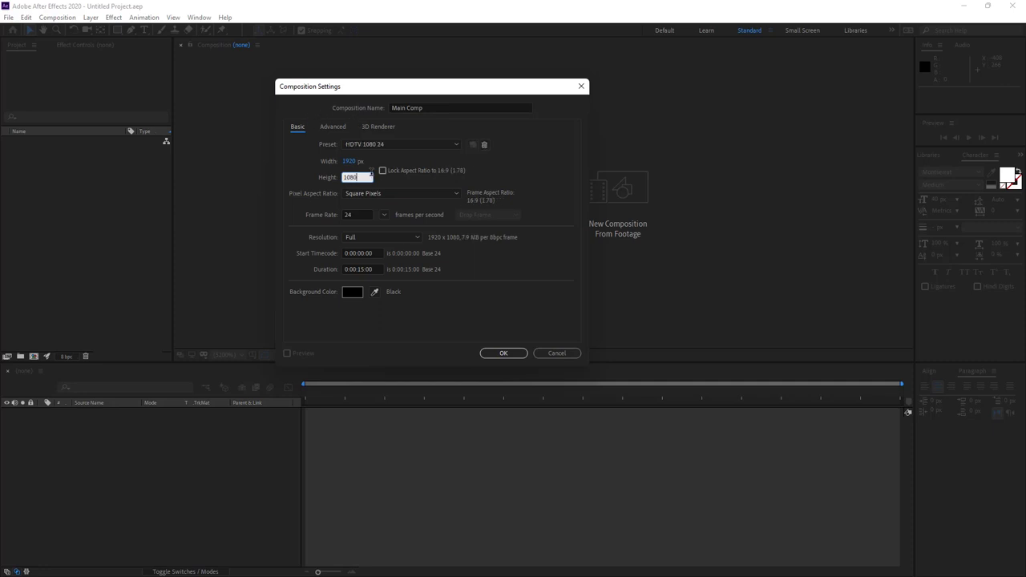
click(383, 170)
click(504, 354)
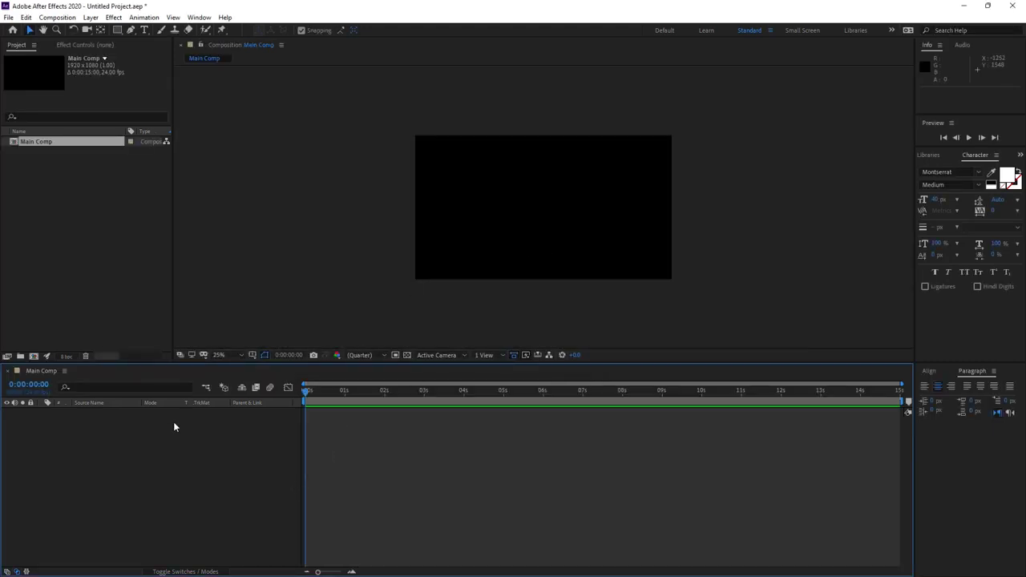
Create a second composition named 'Media' with the same 1920×1080 settings
click(33, 356)
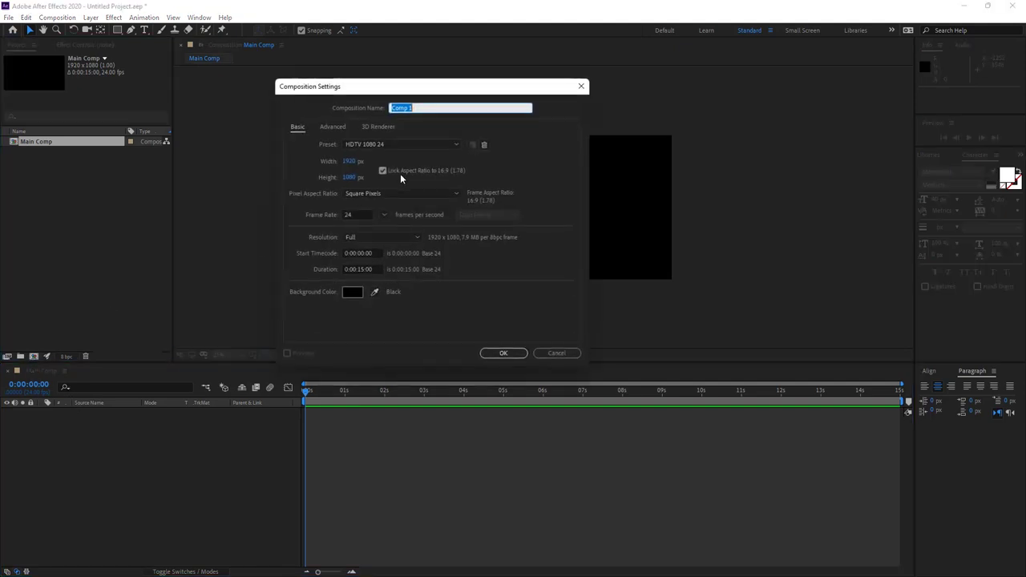
text(M)
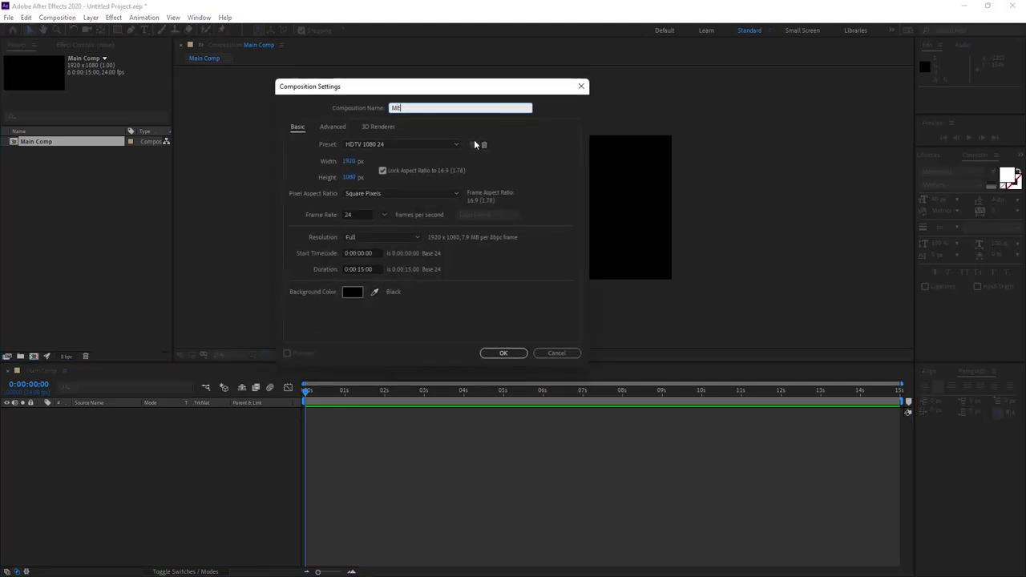
text(edia)
key(Return)
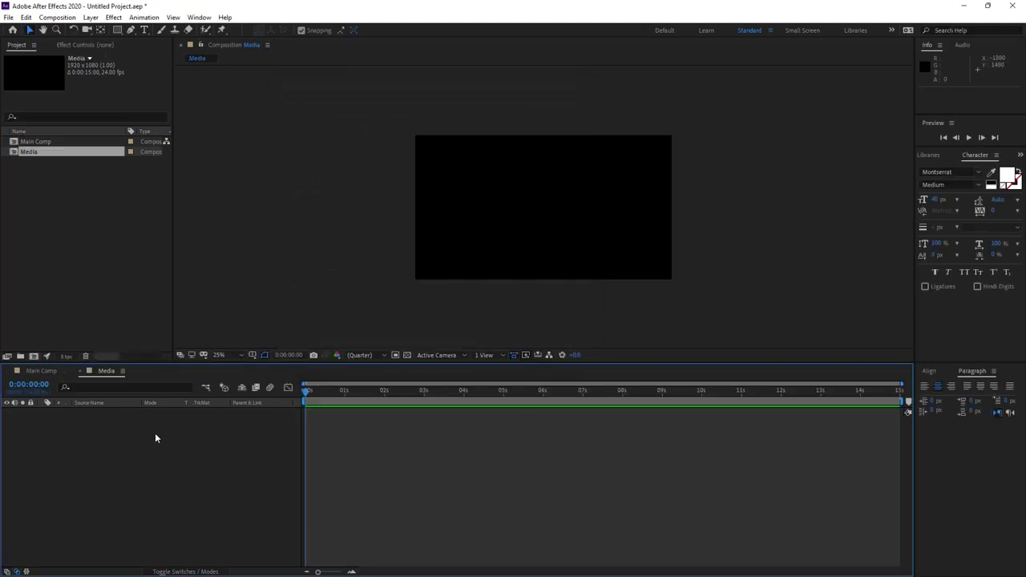
double_click(65, 247)
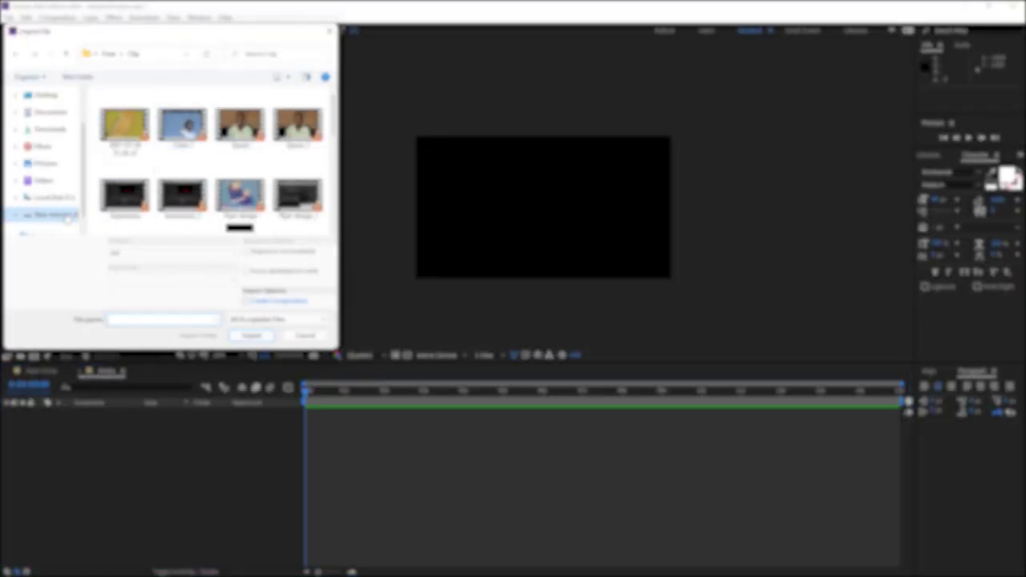
Import 6-Ways-to-Make-Morning-Walks-a-Habit.jpg from Photoshop Course > Photoshop Tutorial > Corona Files
click(56, 217)
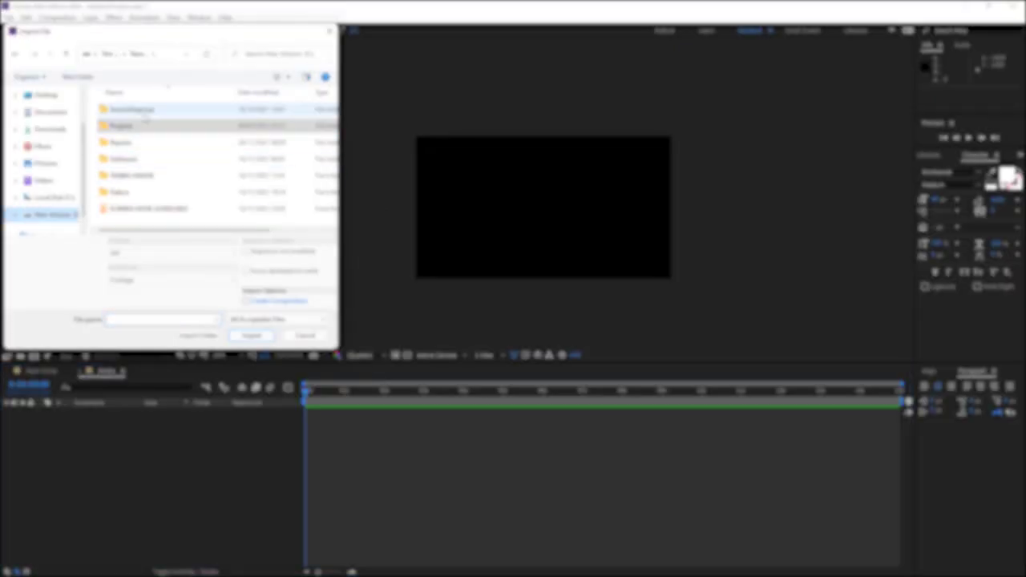
scroll(160, 201, down, 3)
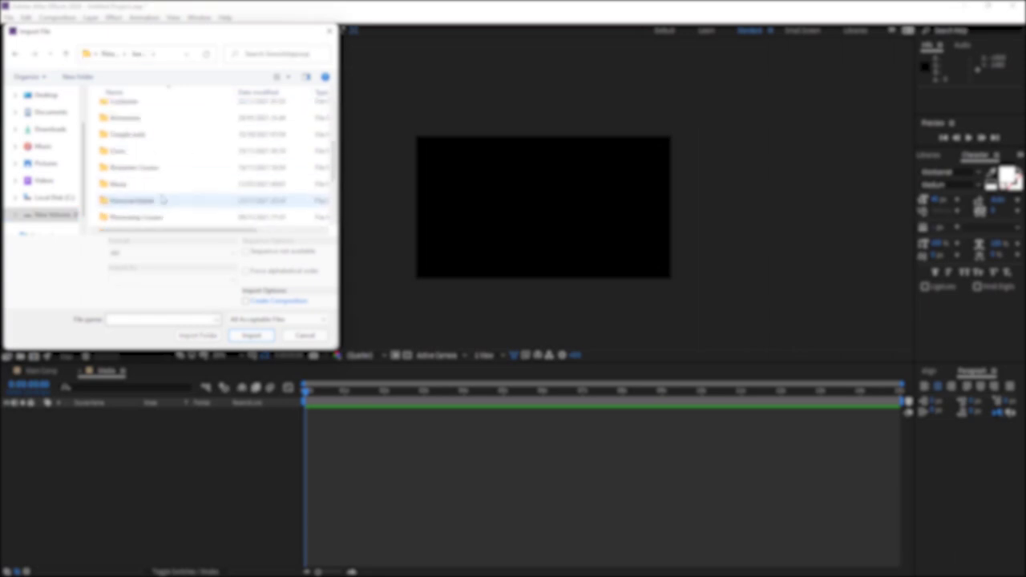
double_click(161, 169)
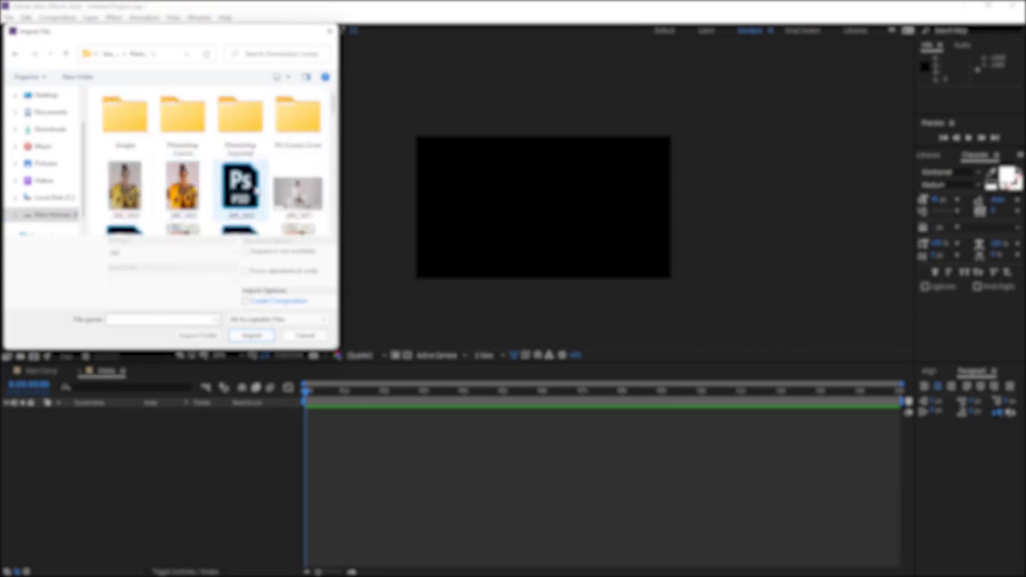
double_click(217, 129)
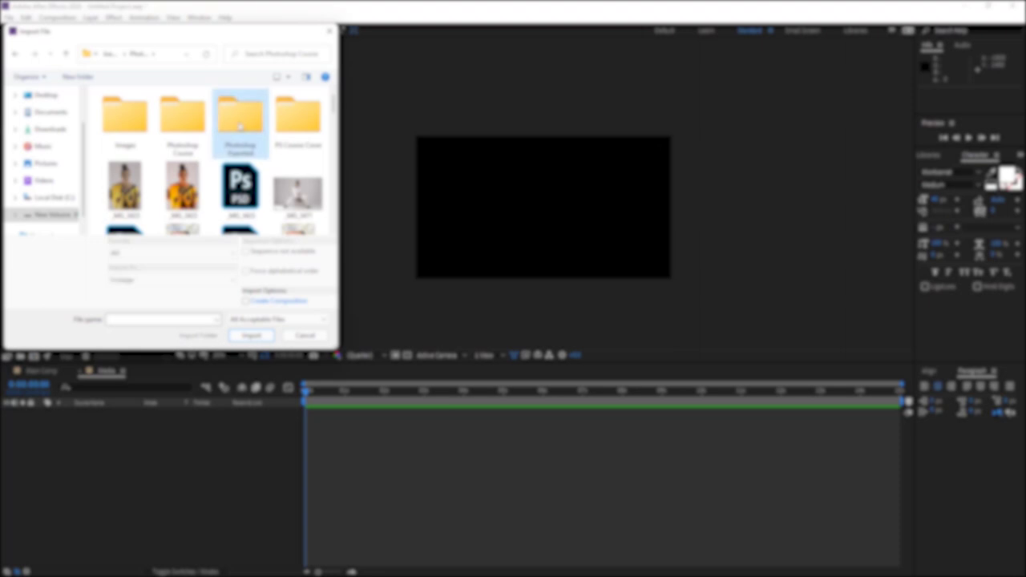
scroll(237, 176, down, 1)
scroll(238, 176, up, 3)
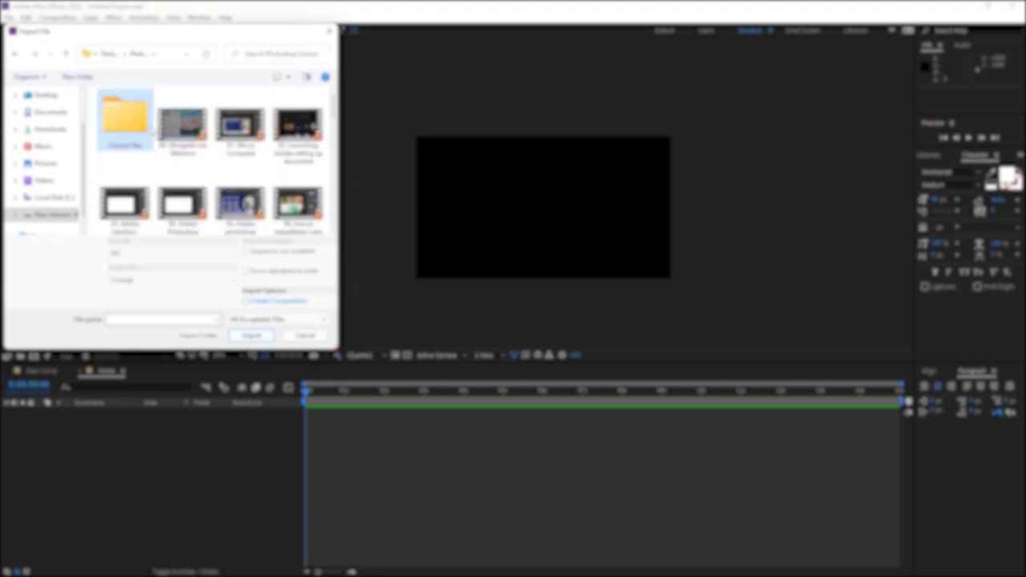
double_click(137, 125)
scroll(271, 159, down, 3)
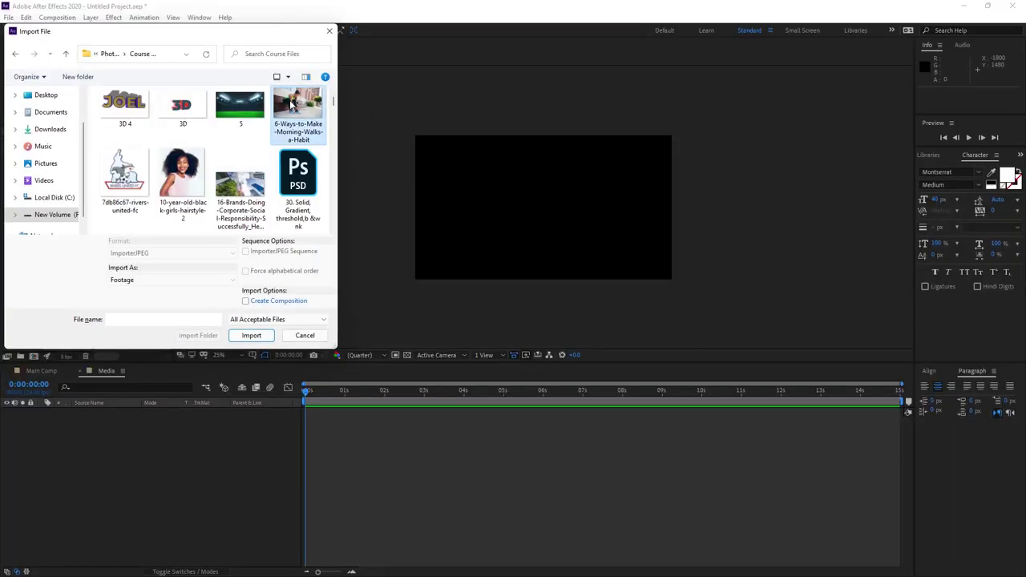
key(Return)
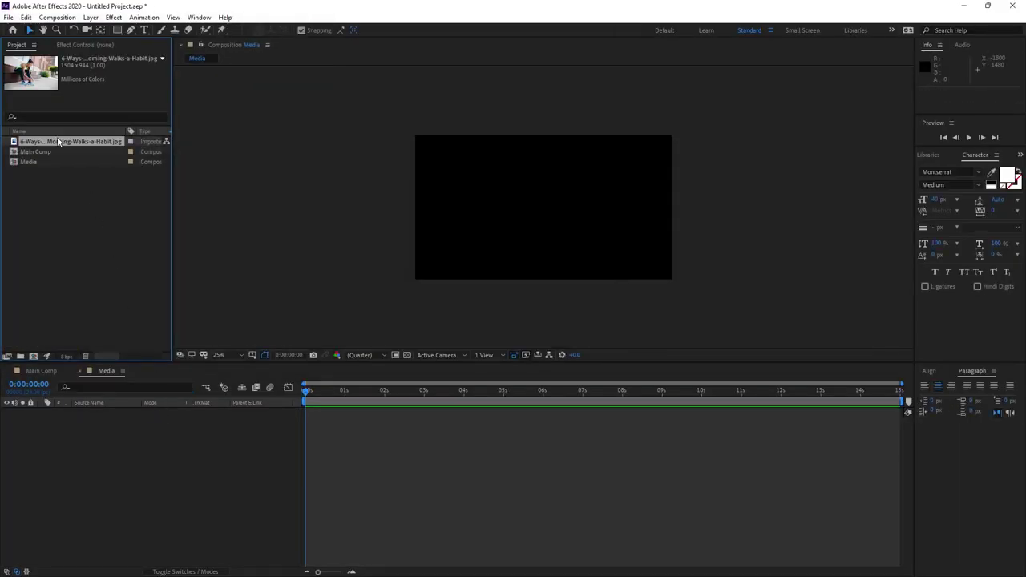
Add the photo to the Media timeline, scale it to about 132% and move it to 960, 574
drag(64, 142, 105, 417)
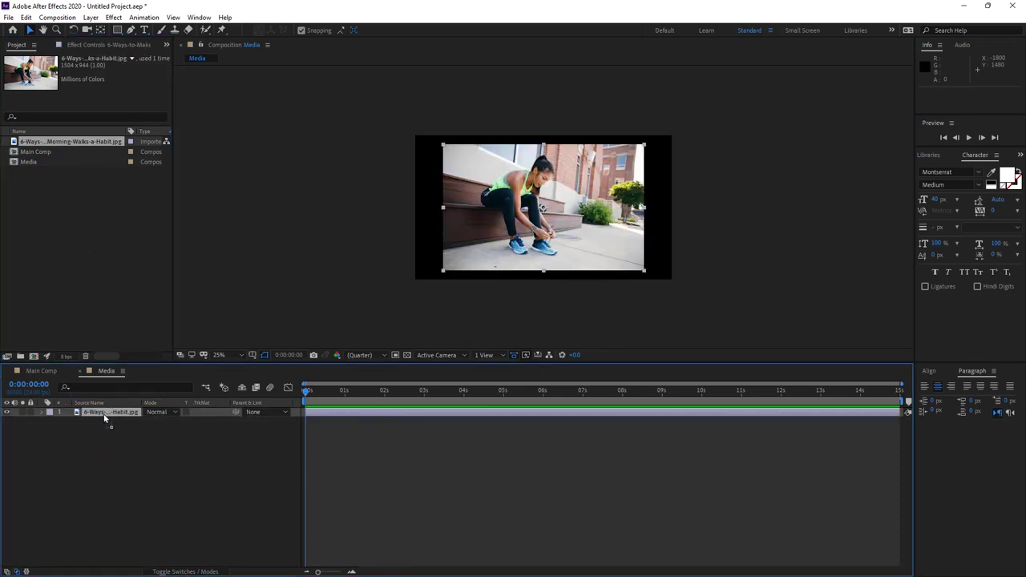
key(s)
drag(161, 423, 186, 423)
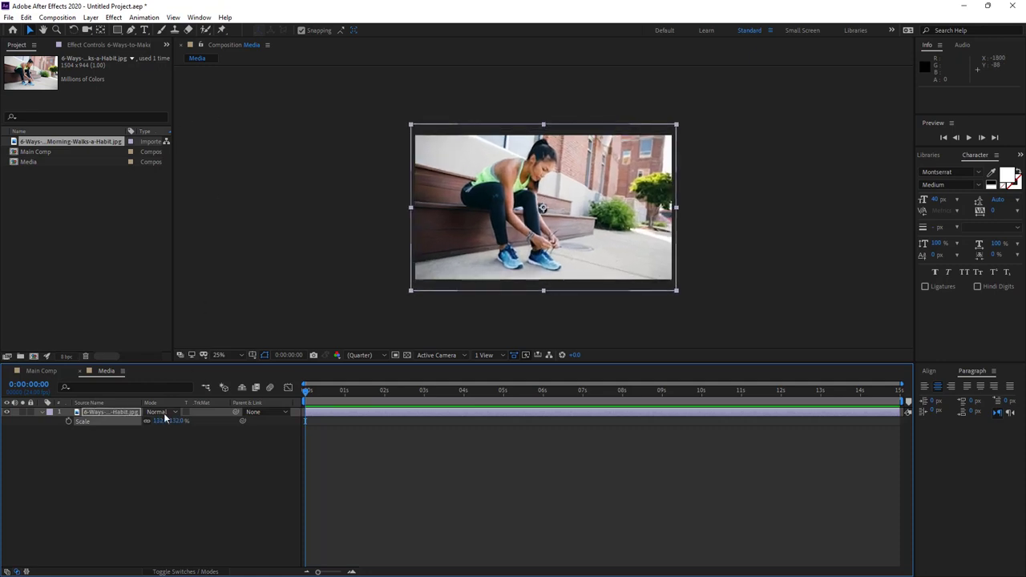
key(p)
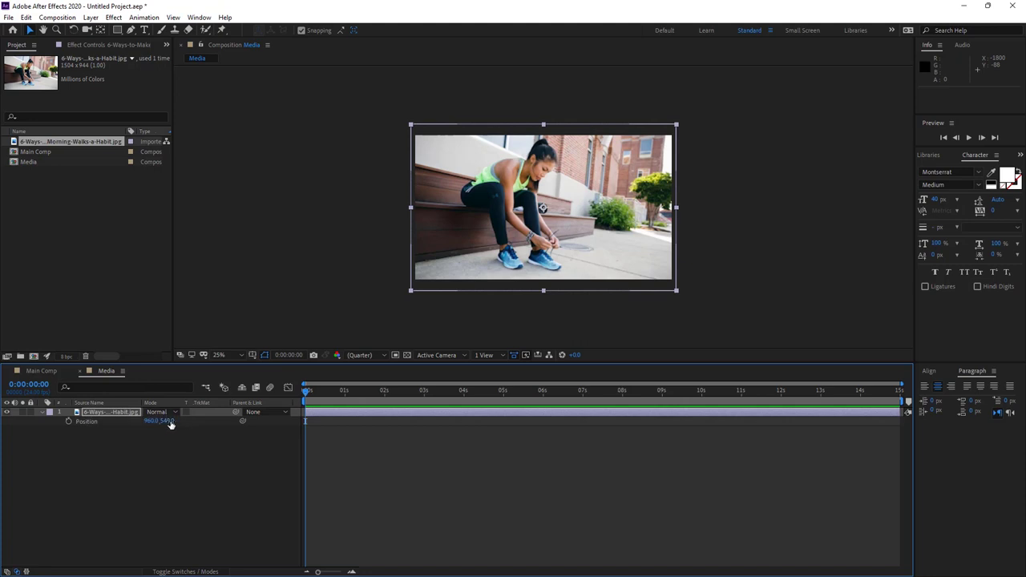
drag(166, 421, 186, 421)
Try searching the timeline for 'flip', then clear the search
click(89, 388)
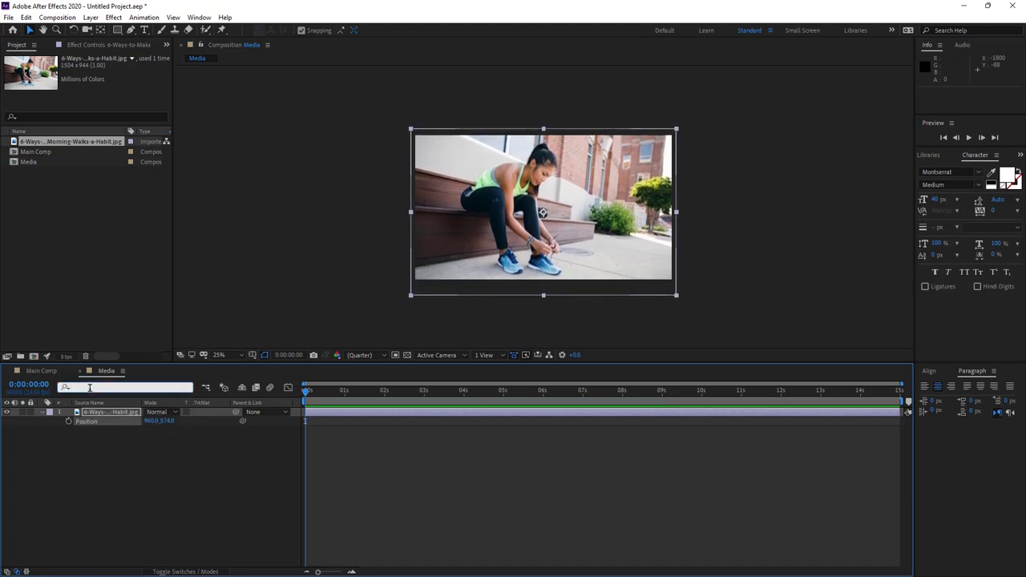
text(fl)
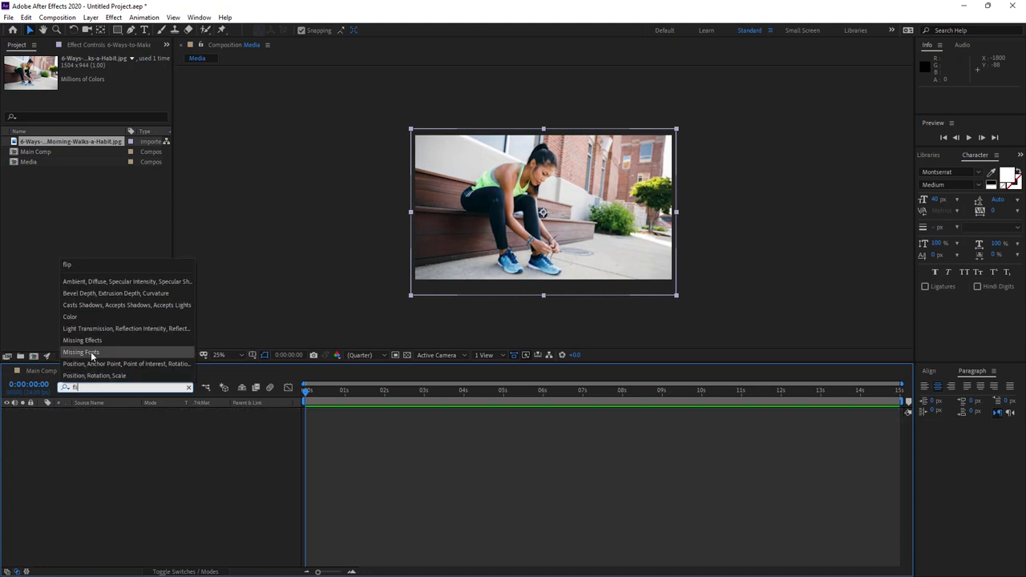
click(91, 267)
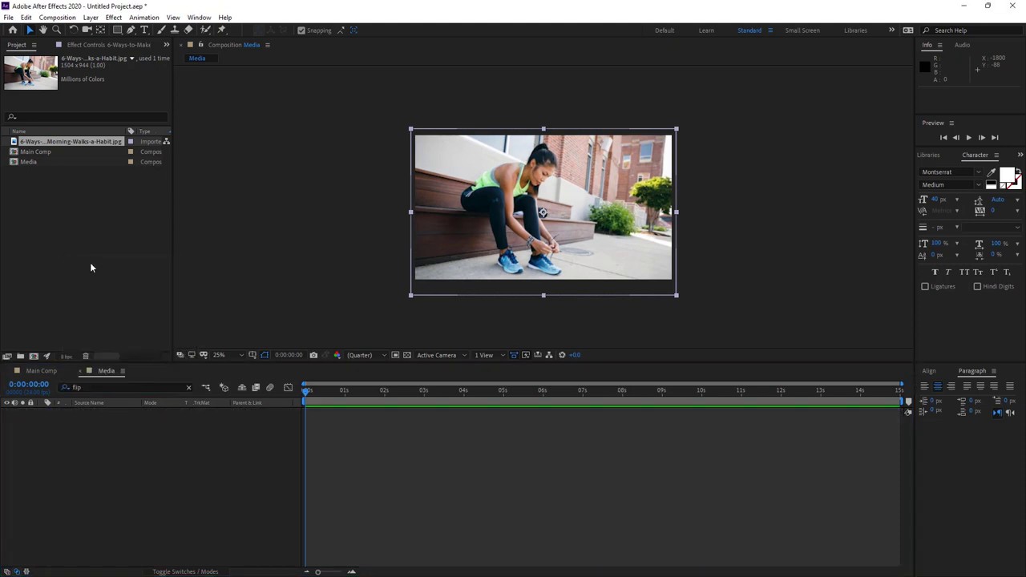
click(99, 391)
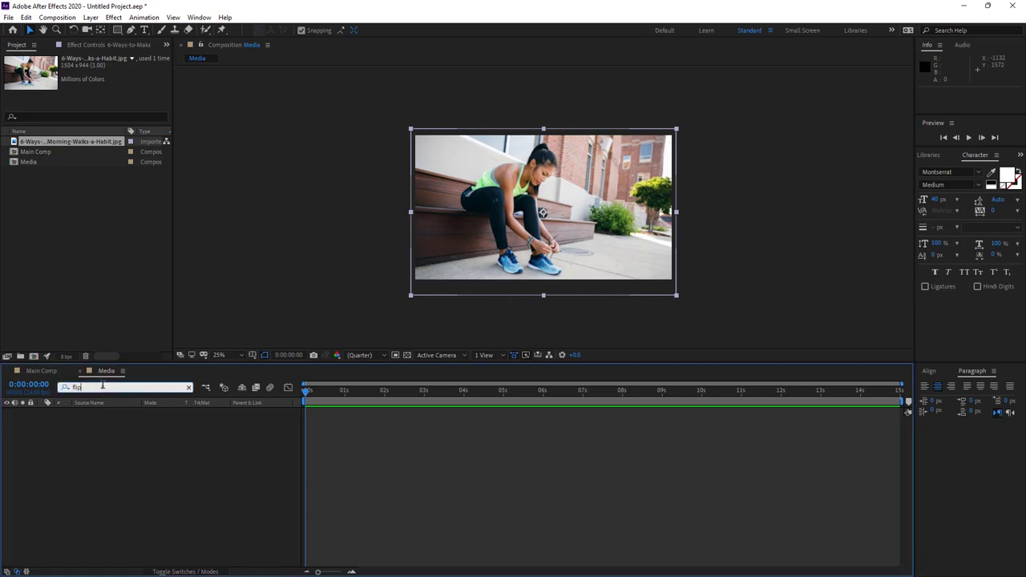
key(BackSpace)
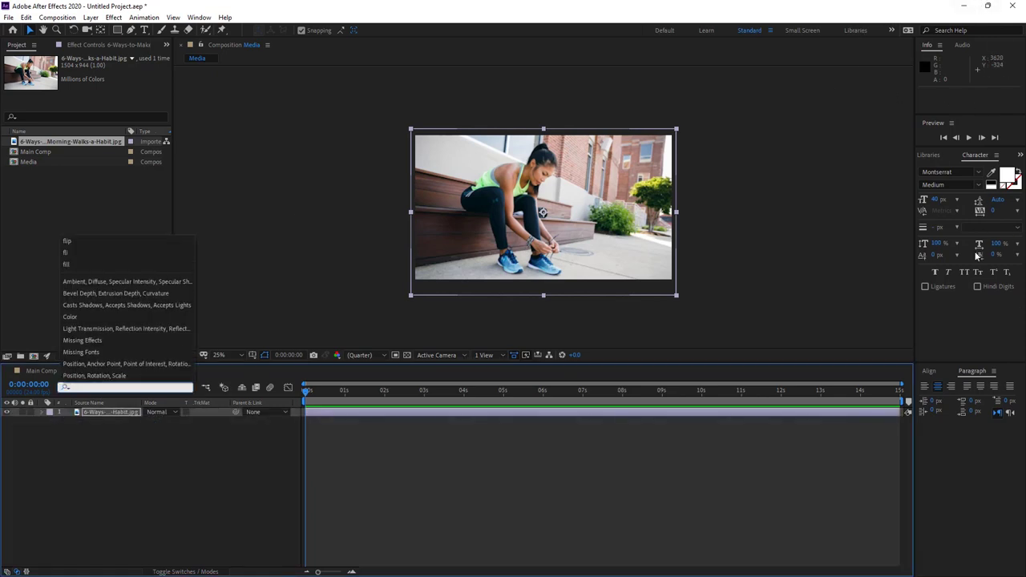
Find the Flip preset in Effects & Presets and apply it to the photo layer
click(199, 17)
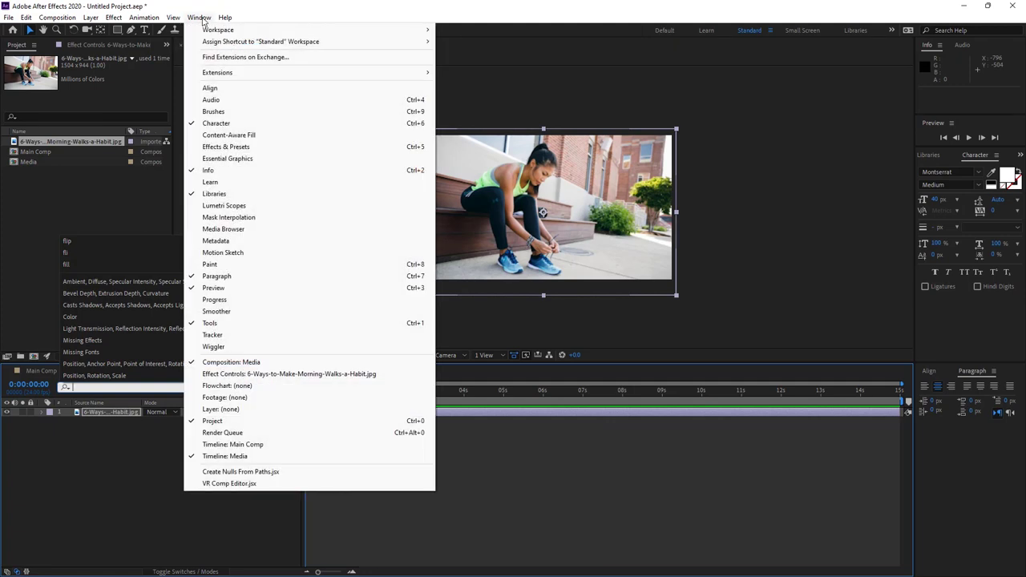
click(241, 147)
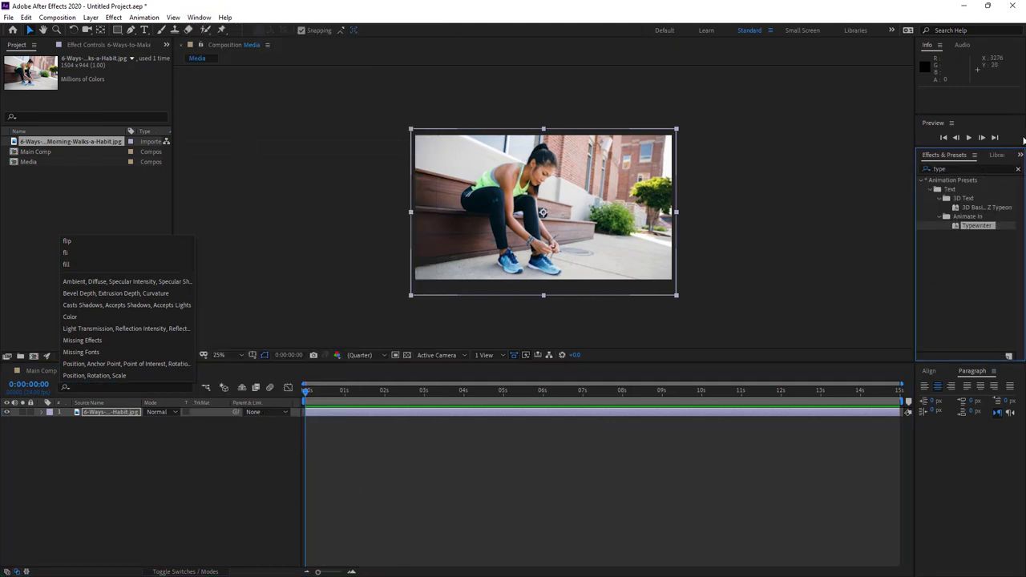
click(957, 168)
key(BackSpace)
key(BackSpace)
key(BackSpace)
key(BackSpace)
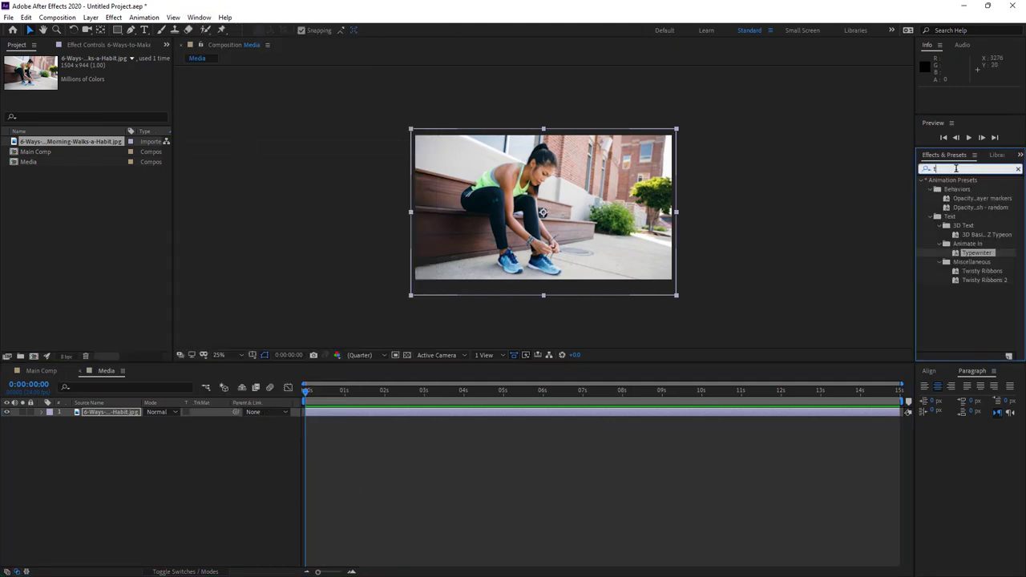
text(flip)
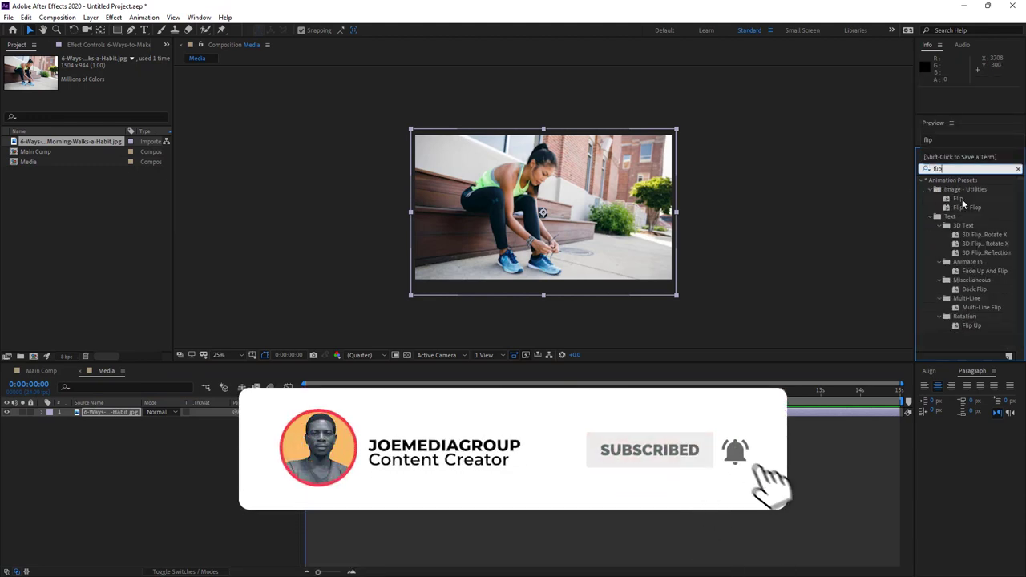
drag(959, 198, 107, 414)
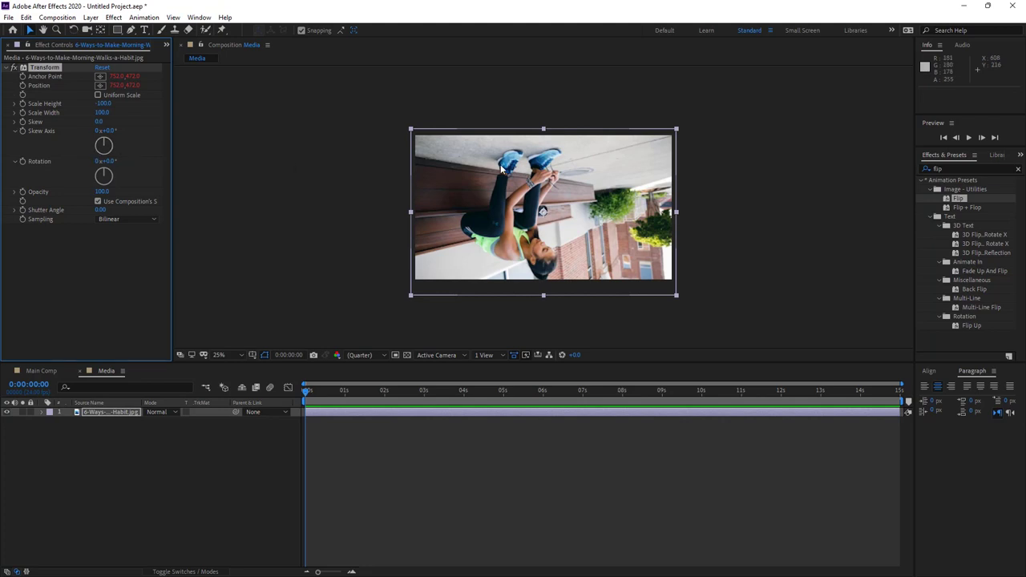
Set the flipped photo's Transform rotation to 180° and shift its position to 975, 574
click(104, 186)
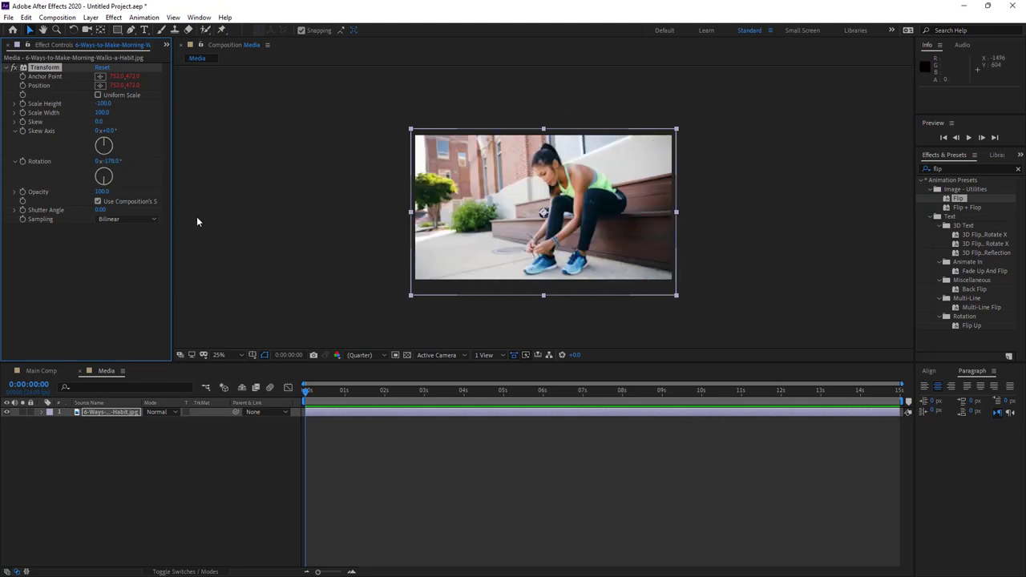
click(109, 161)
text(180)
key(Return)
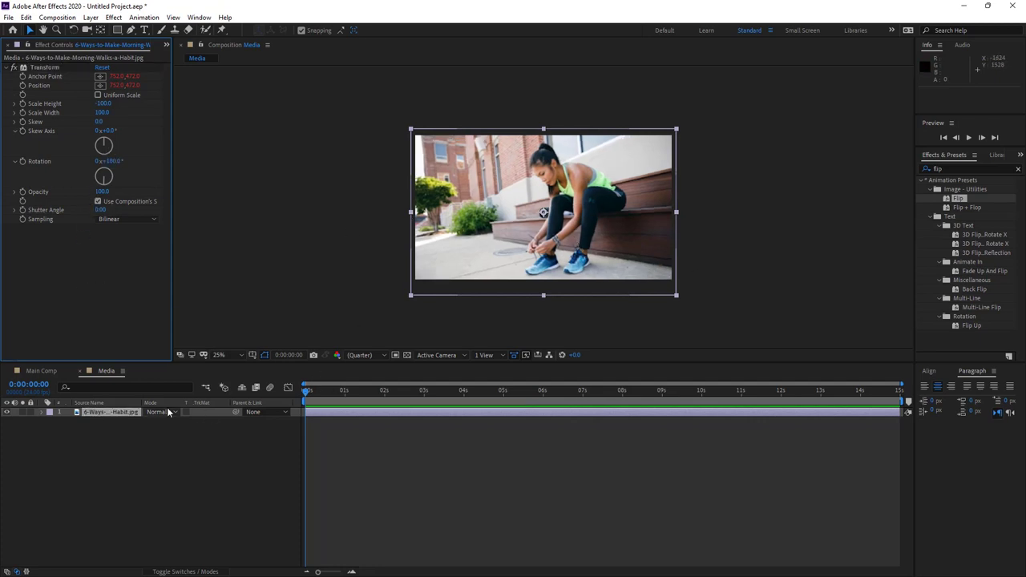
key(p)
drag(147, 421, 796, 421)
click(210, 470)
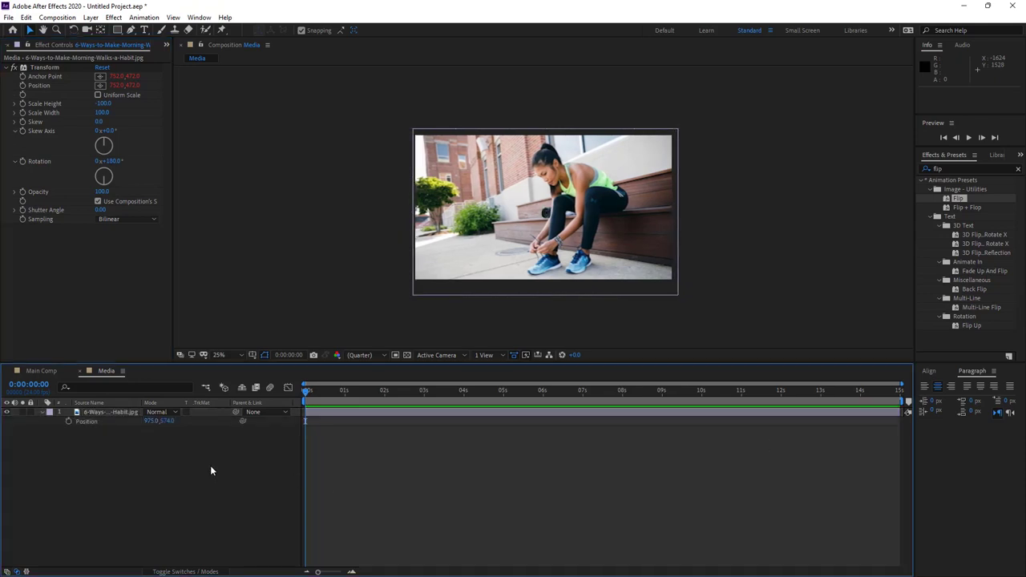
click(41, 370)
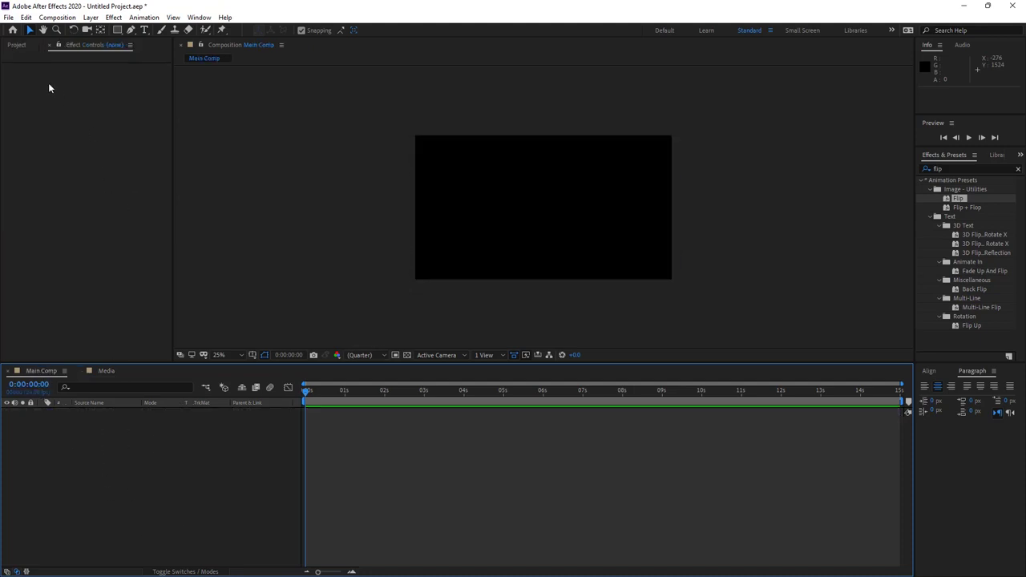
Drag the Media composition from the Project panel into the Main Comp timeline
click(17, 46)
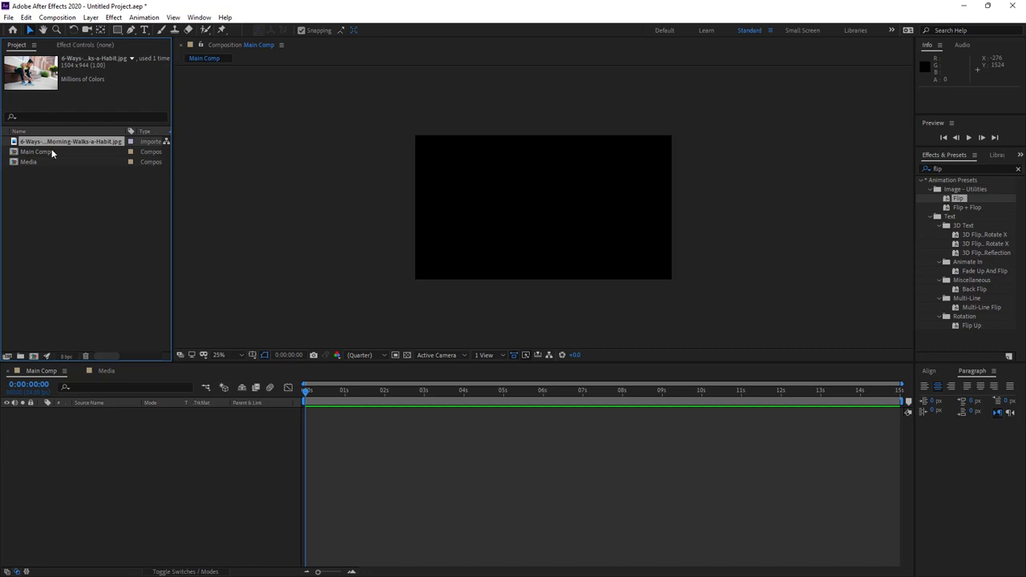
drag(30, 164, 91, 436)
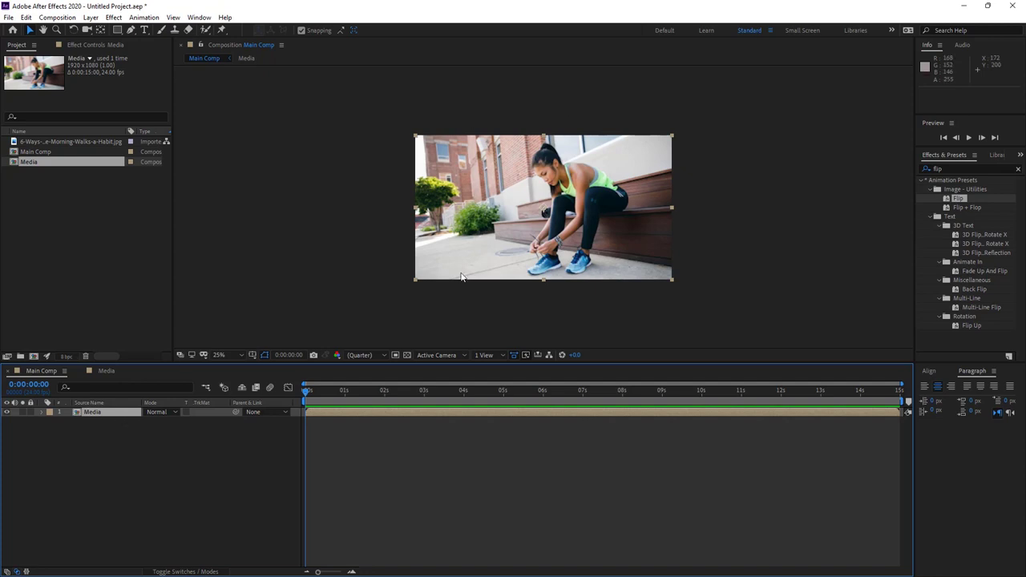
click(140, 480)
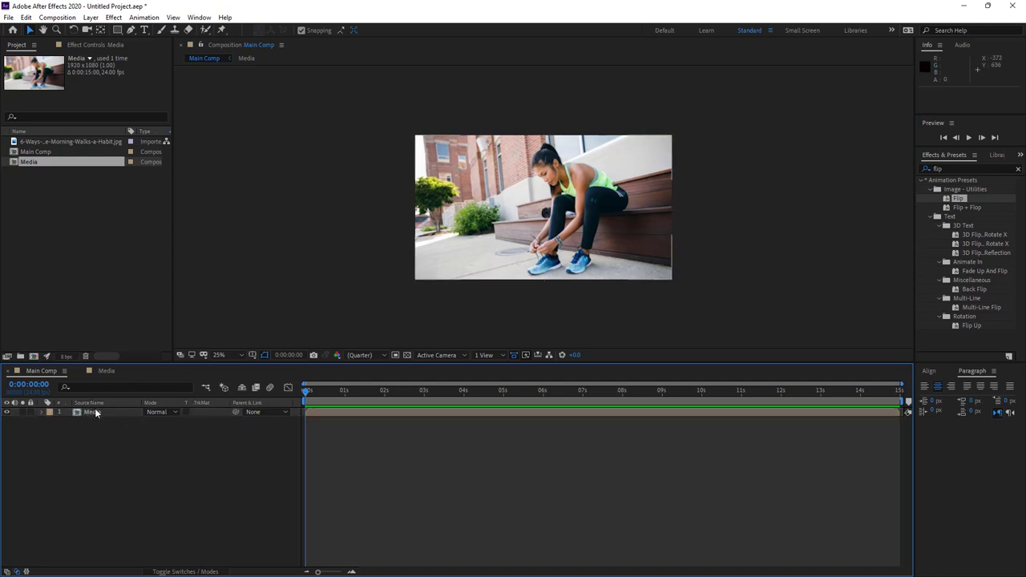
click(139, 414)
click(136, 476)
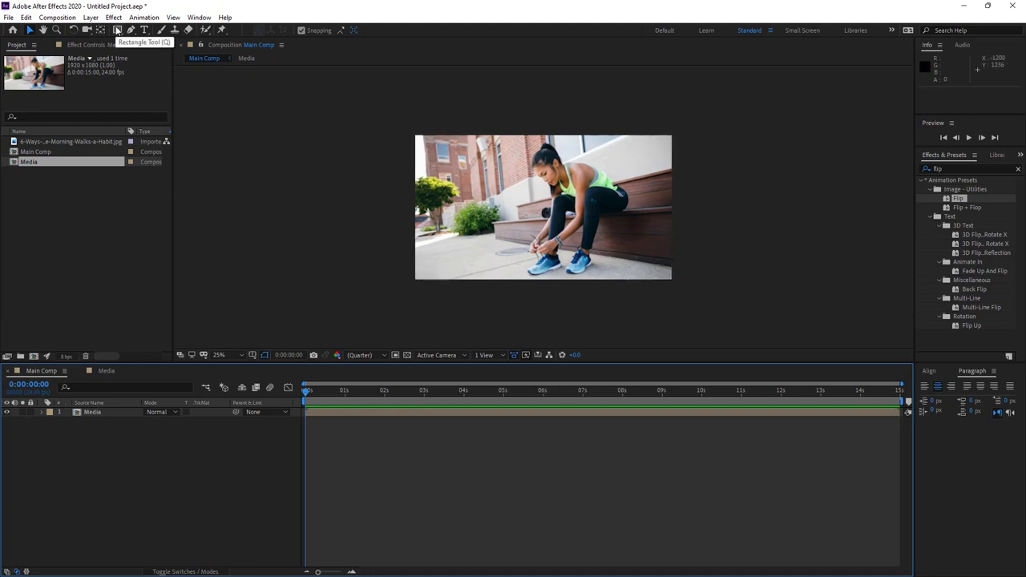
Create a comp-sized white rectangle shape layer and expand its Rectangle Path settings
double_click(118, 29)
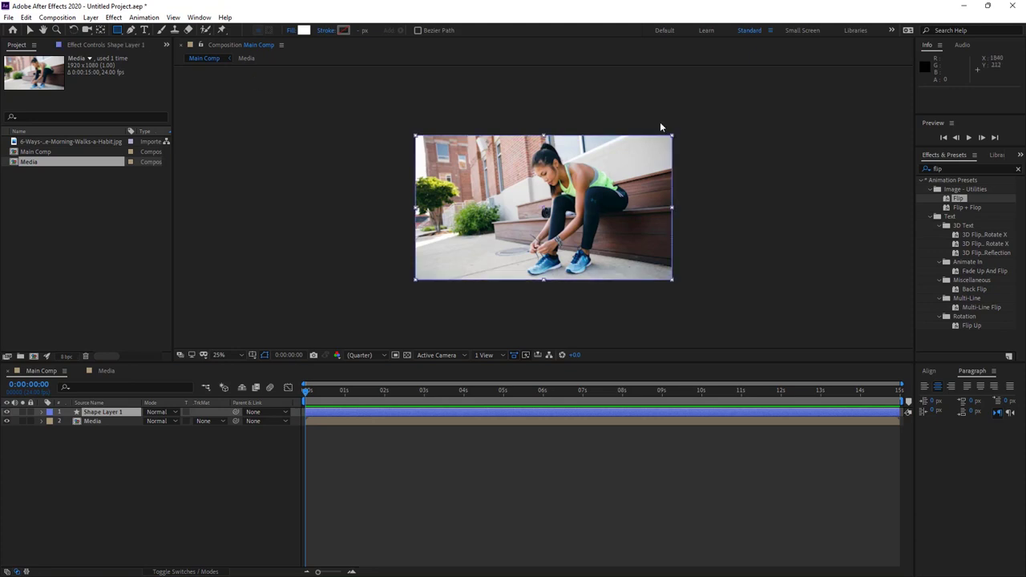
key(v)
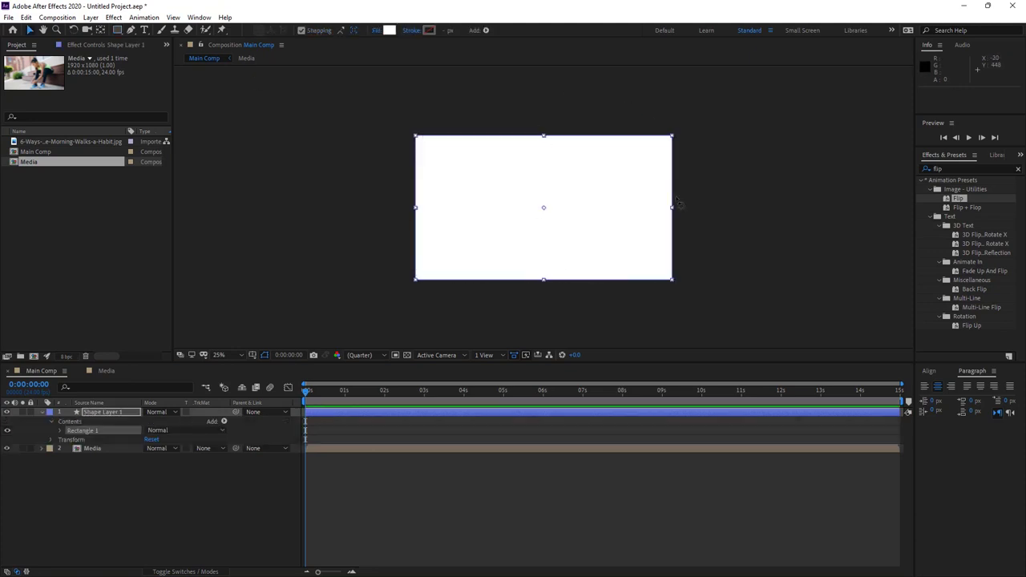
click(59, 433)
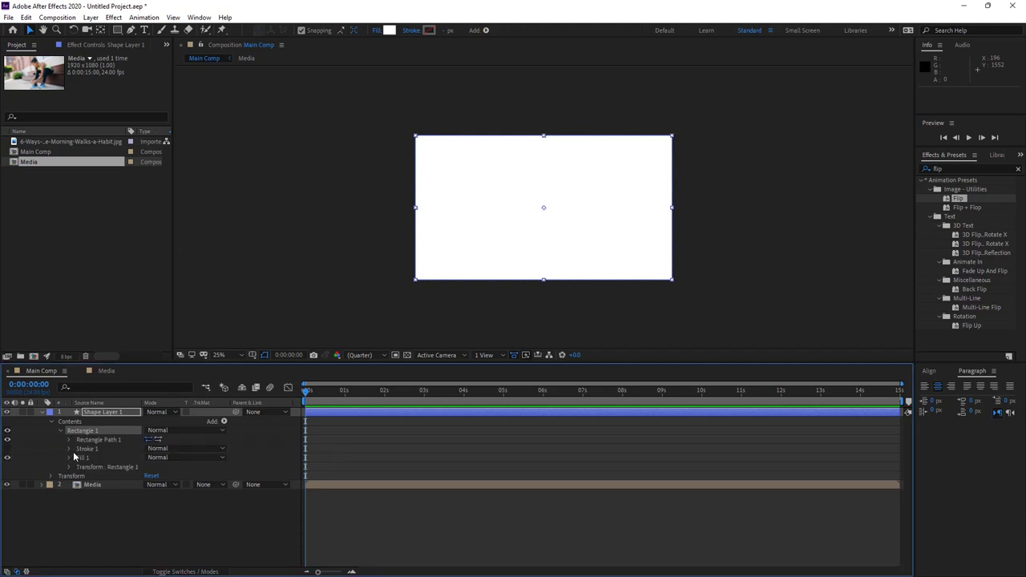
click(69, 441)
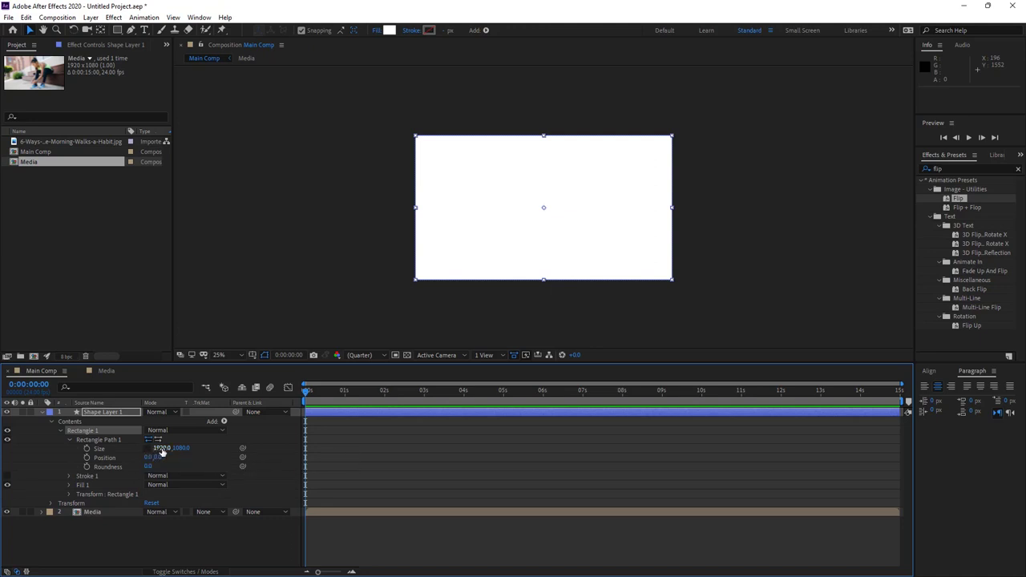
drag(162, 451, 88, 452)
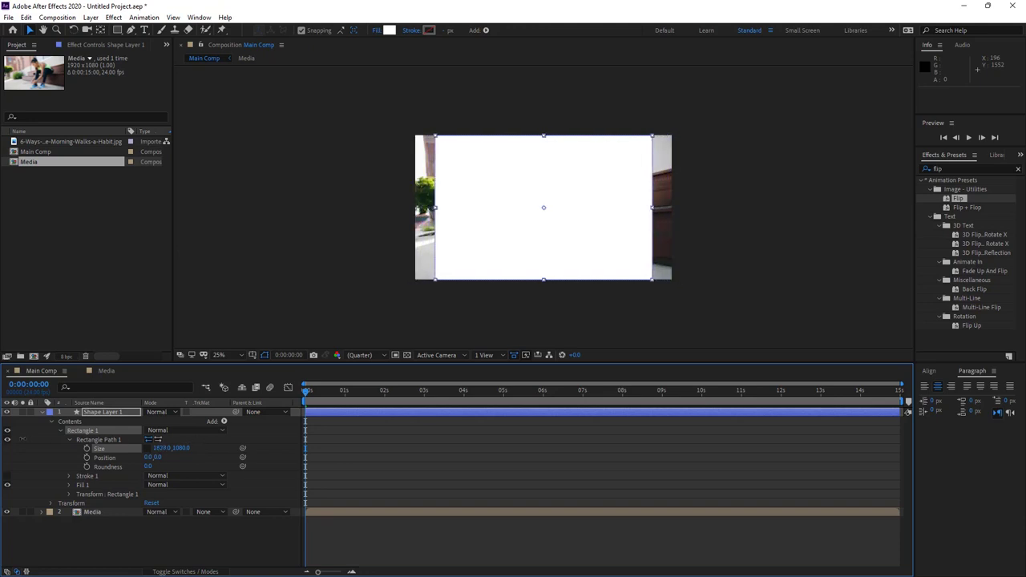
Set the rectangle path position to 400, 0 and size to 400×1080
click(148, 457)
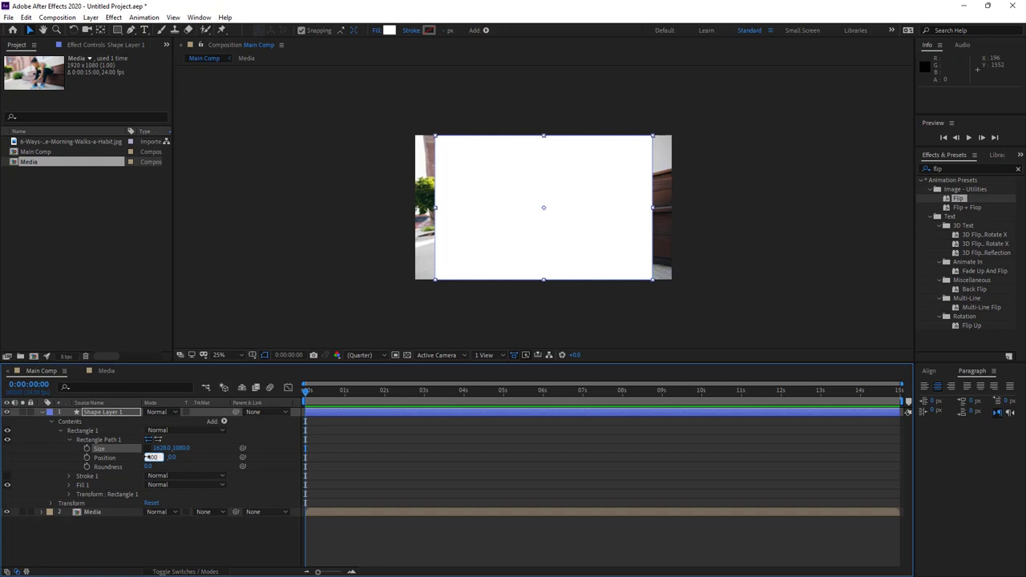
key(Return)
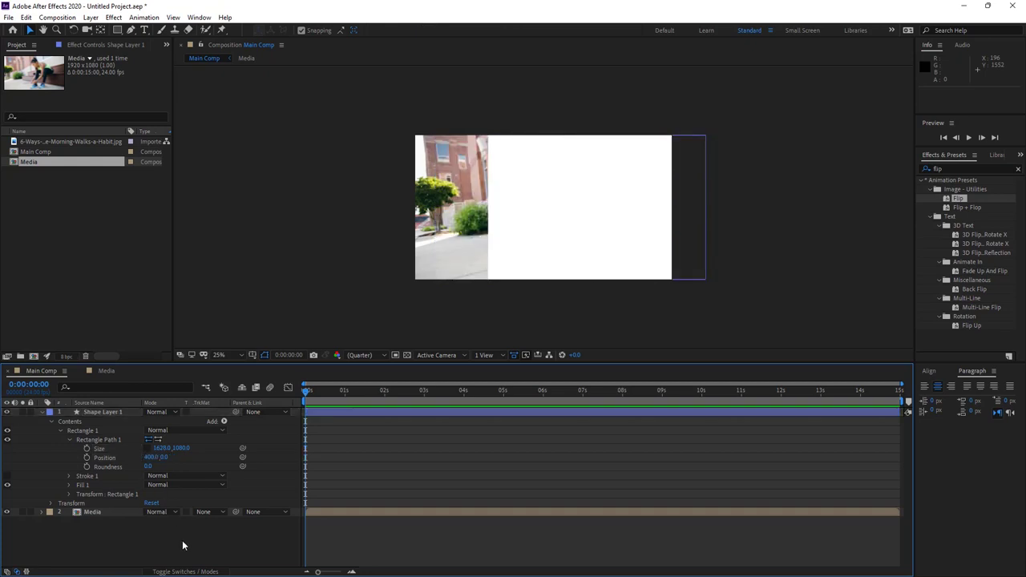
click(158, 449)
click(158, 449)
text(400)
key(Return)
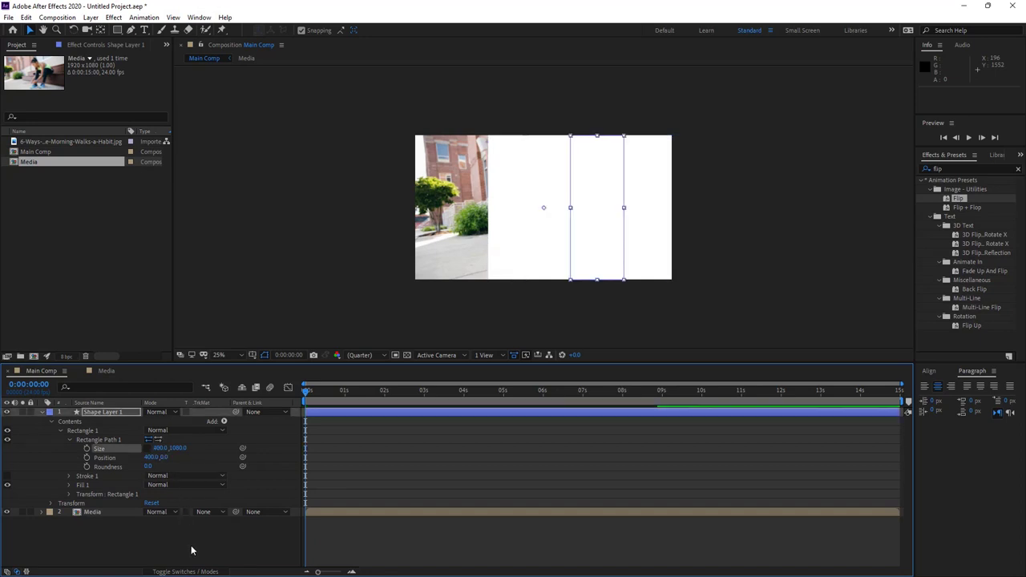
click(191, 545)
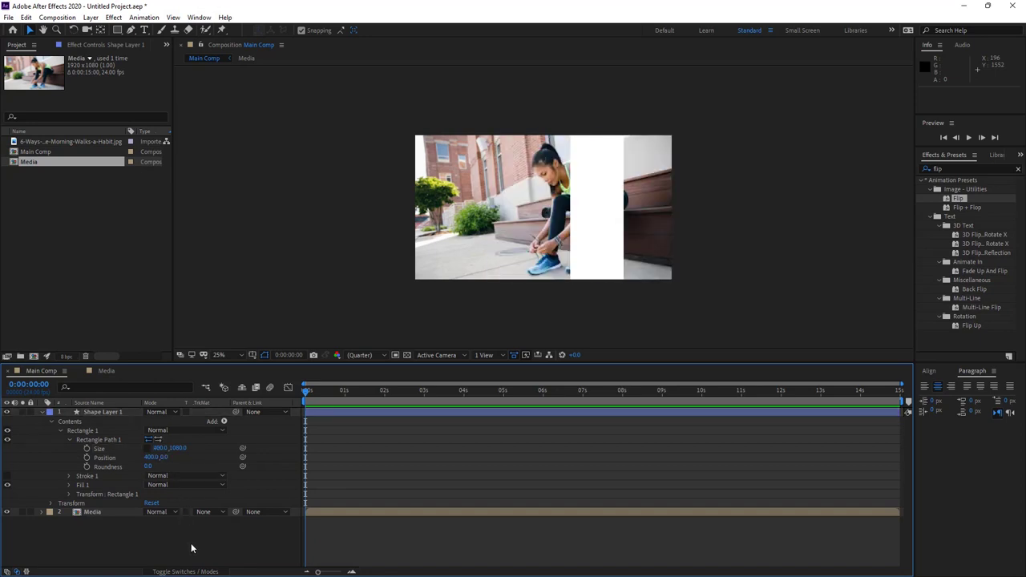
click(115, 411)
click(115, 410)
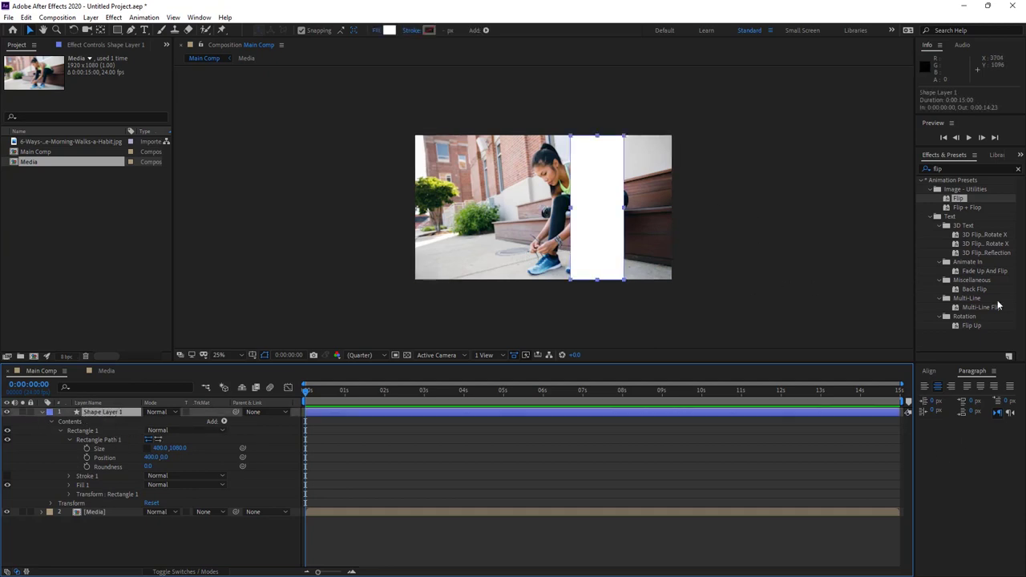
Align the white strip to the composition's right edge using the Align panel
click(202, 19)
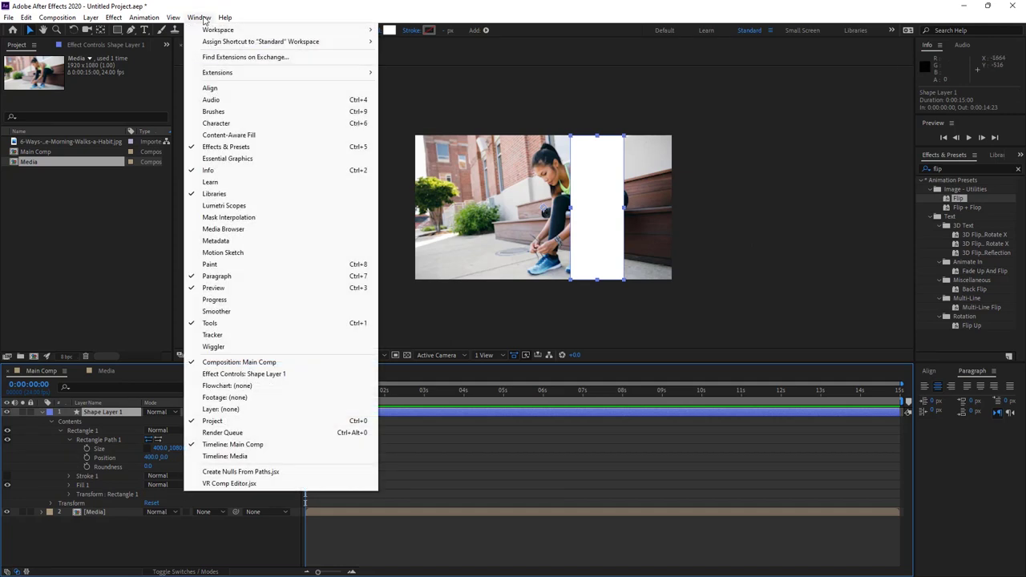
click(218, 90)
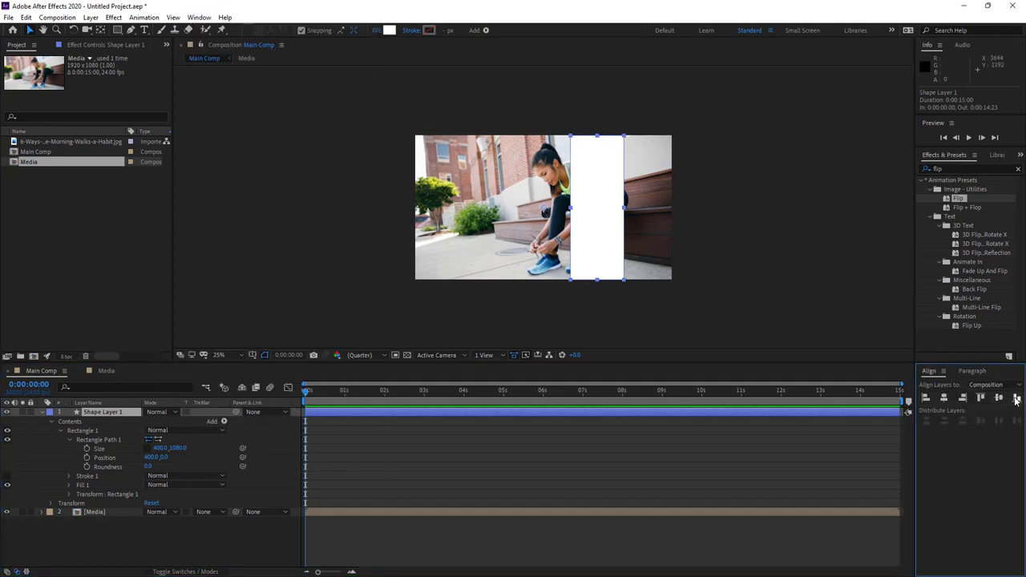
click(965, 397)
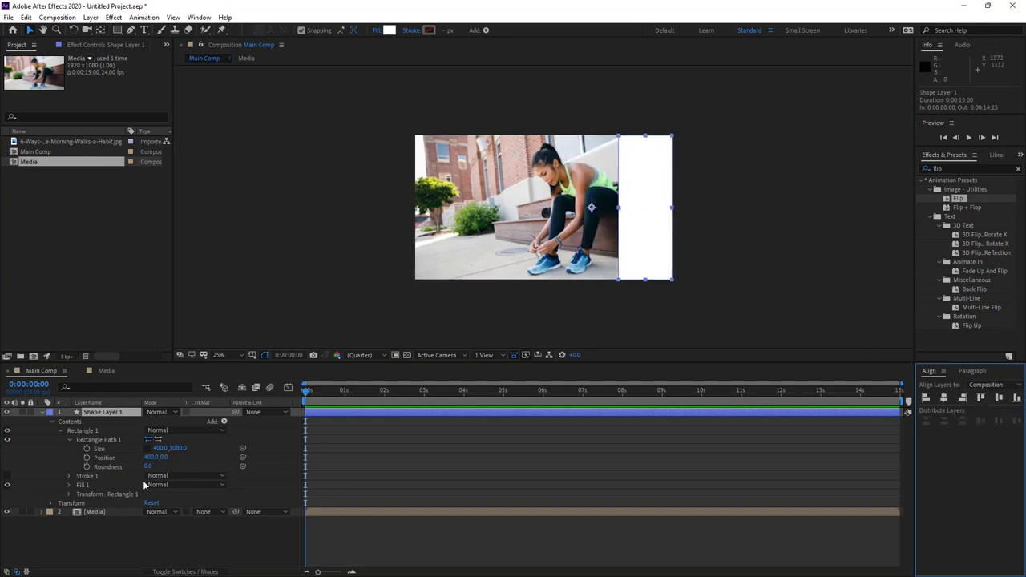
Rename the shape layer to 'Image 1', collapse it and select it with Media
right_click(121, 412)
click(149, 402)
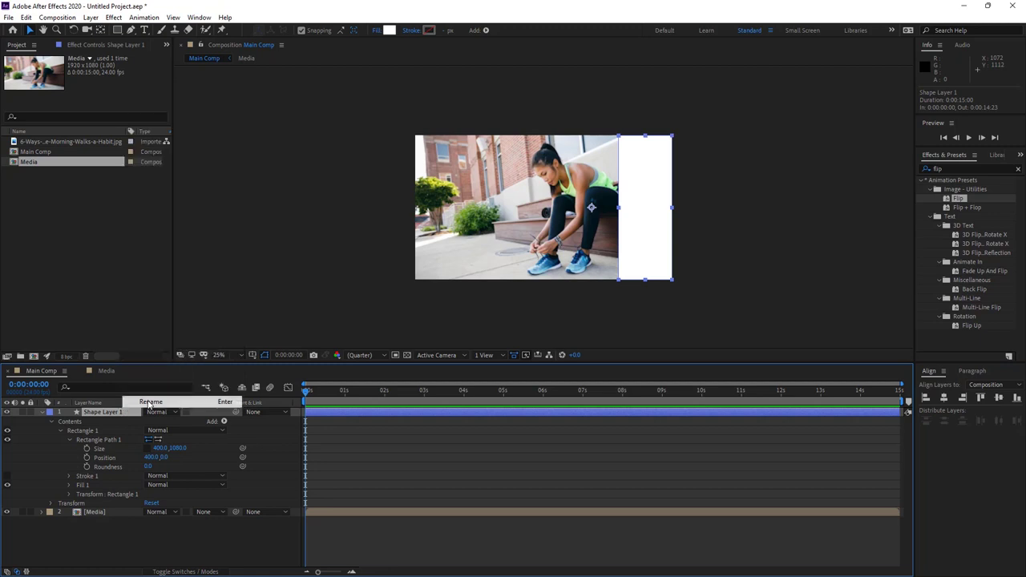
key(BackSpace)
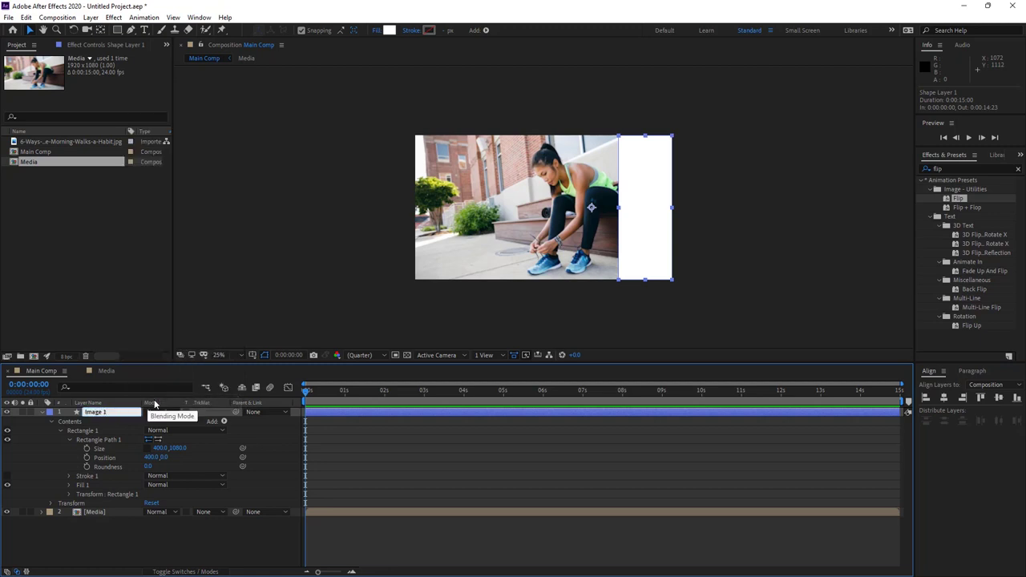
click(147, 551)
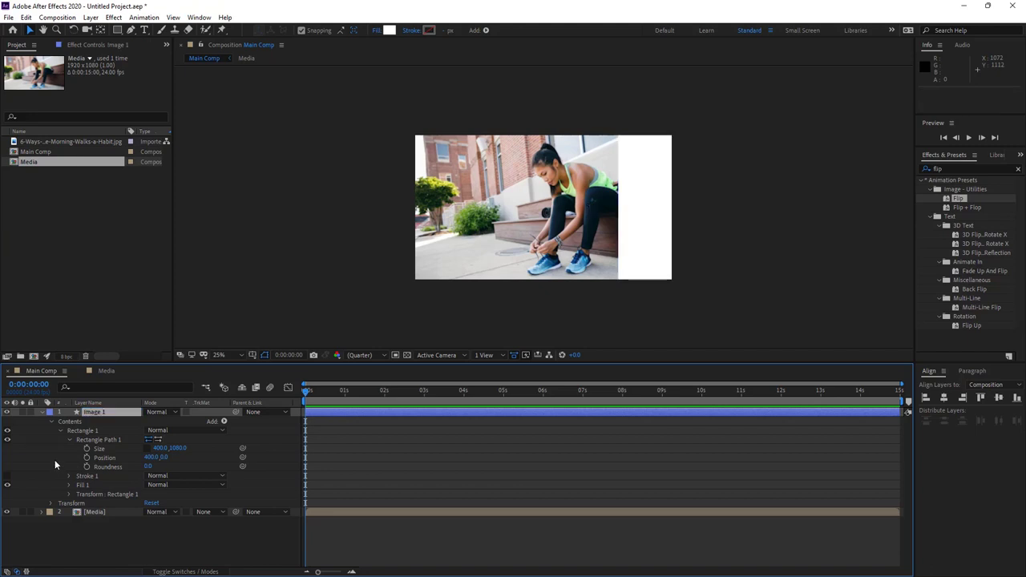
click(41, 412)
click(106, 412)
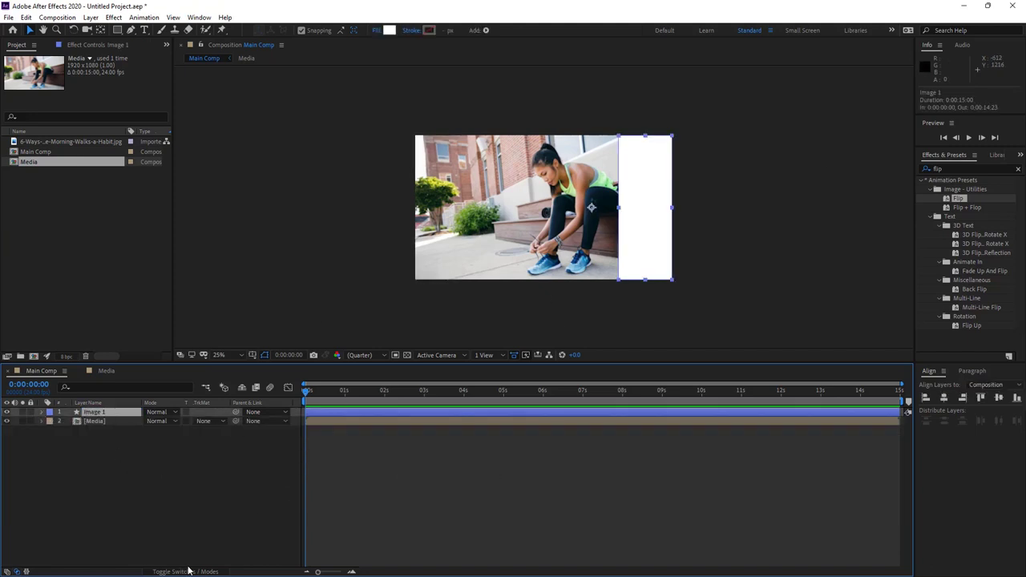
drag(103, 481, 130, 353)
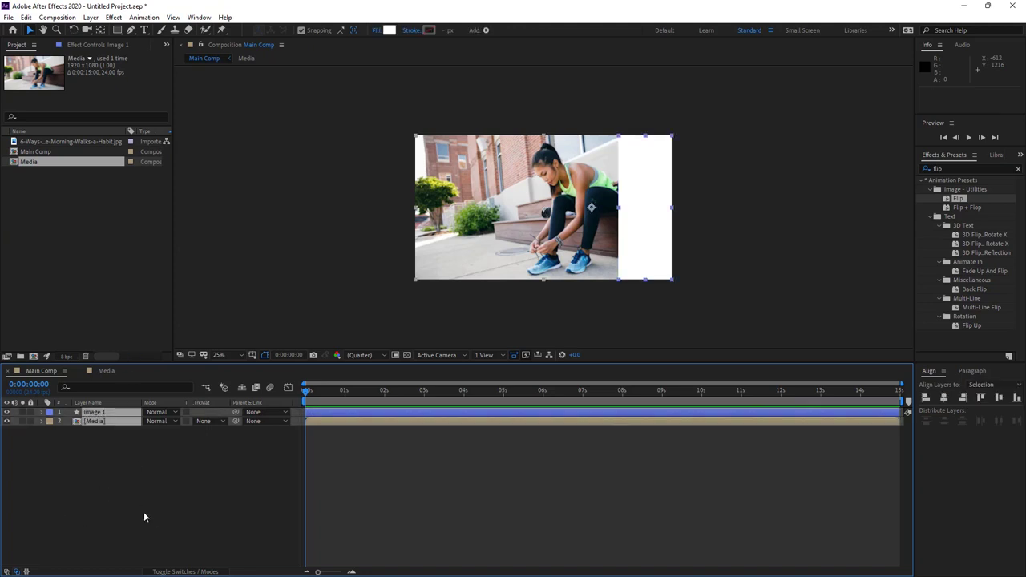
Undo a premature duplicate and set Media's track matte to Alpha Matte 'Image 1'
key(ctrl+d)
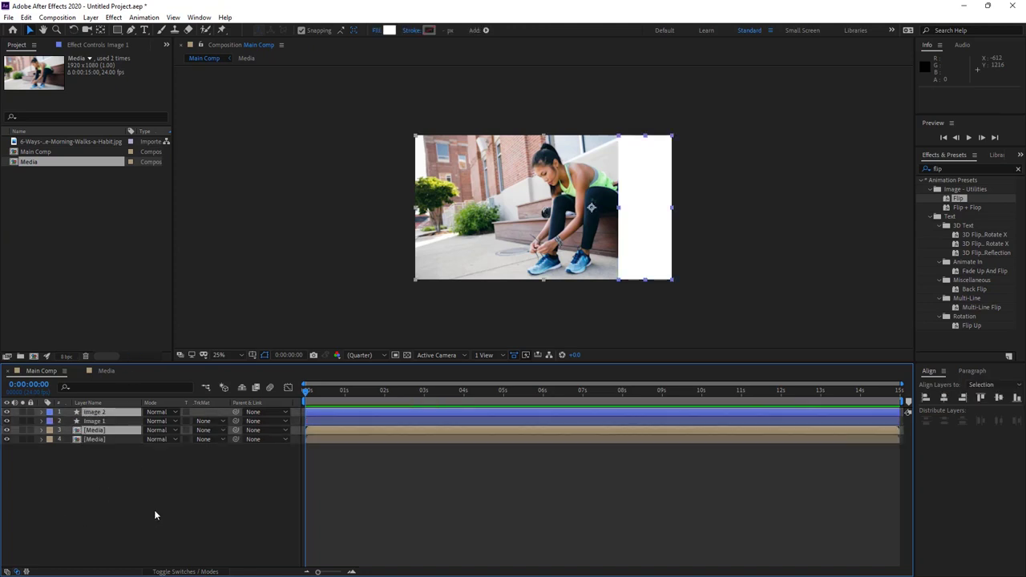
click(154, 506)
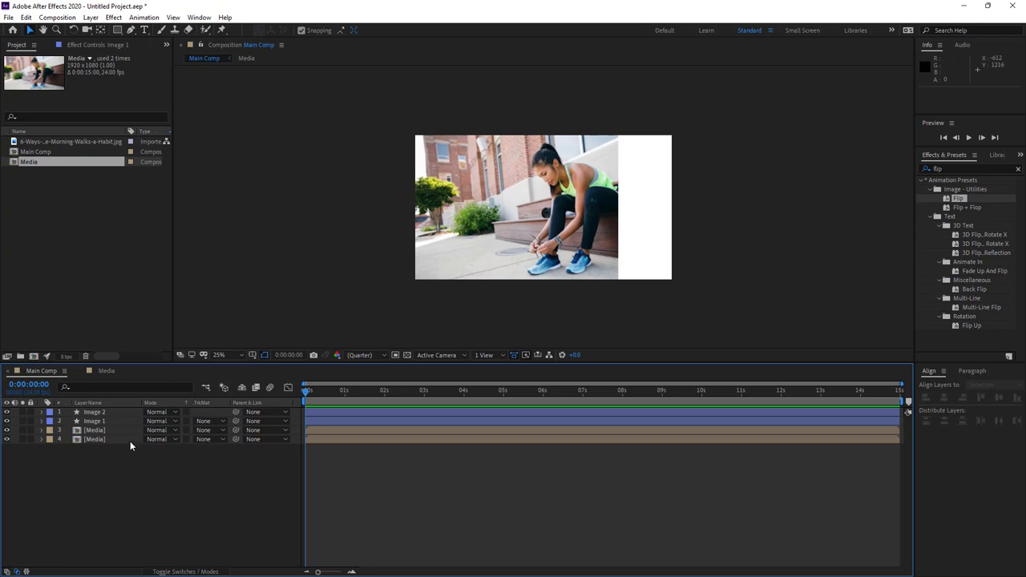
click(93, 420)
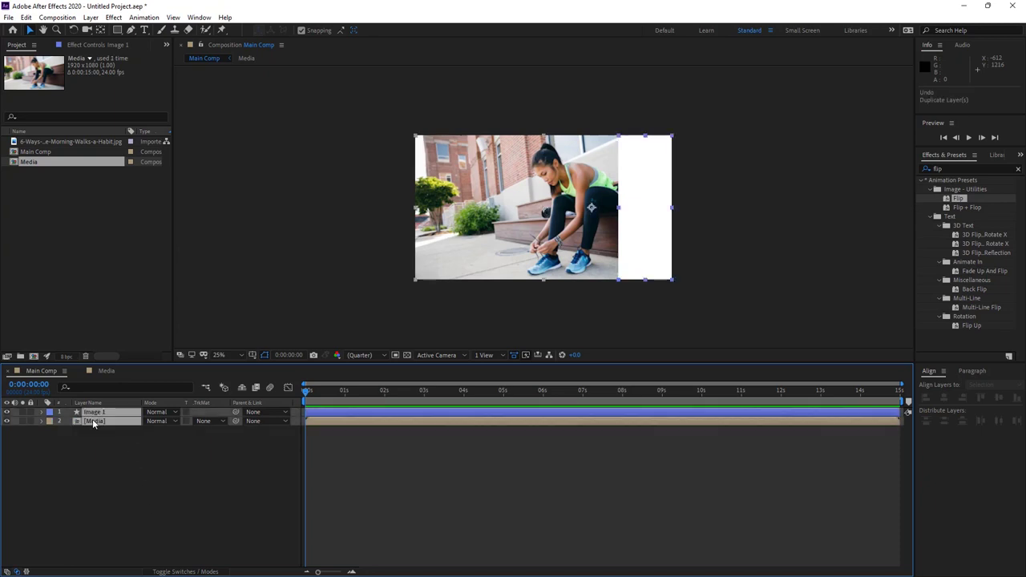
key(ctrl+z)
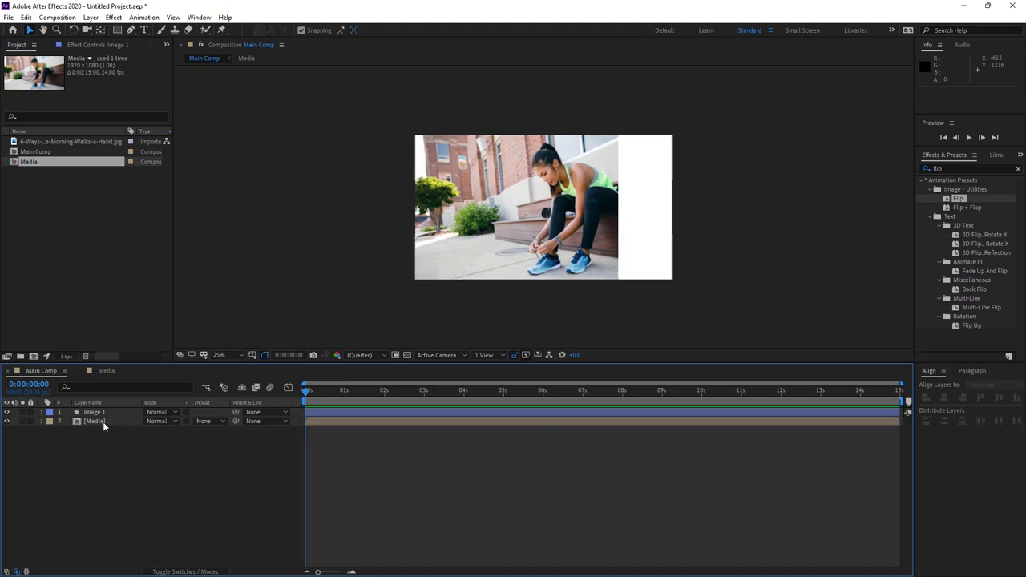
click(213, 420)
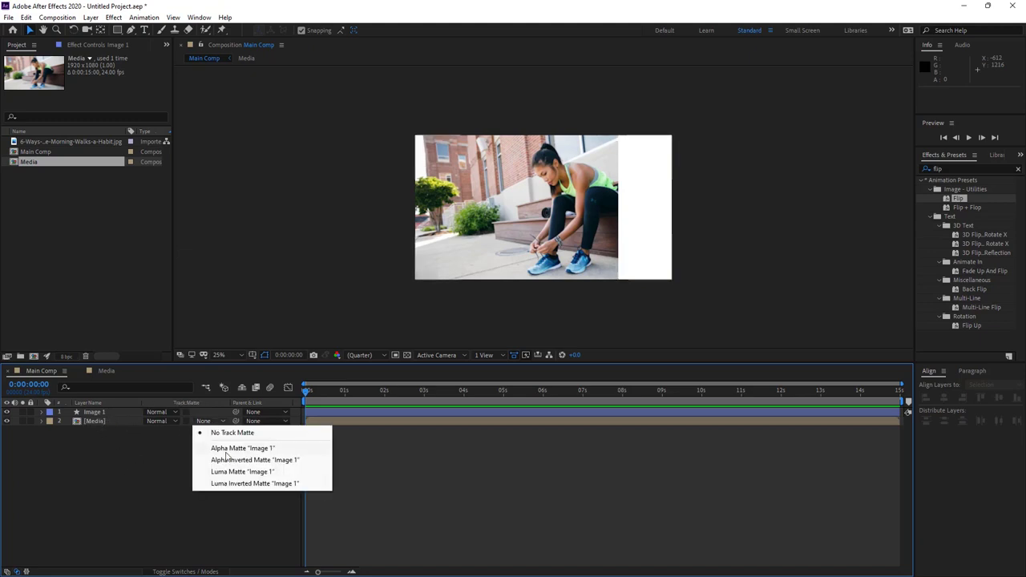
click(230, 446)
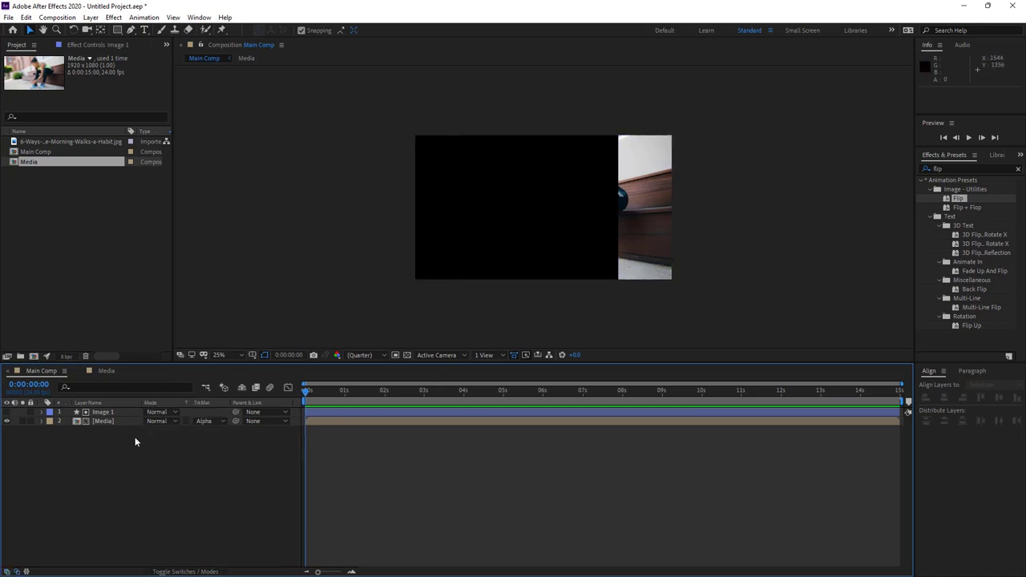
Select all layers and duplicate the strip-and-photo pair as Image 2
key(ctrl+a)
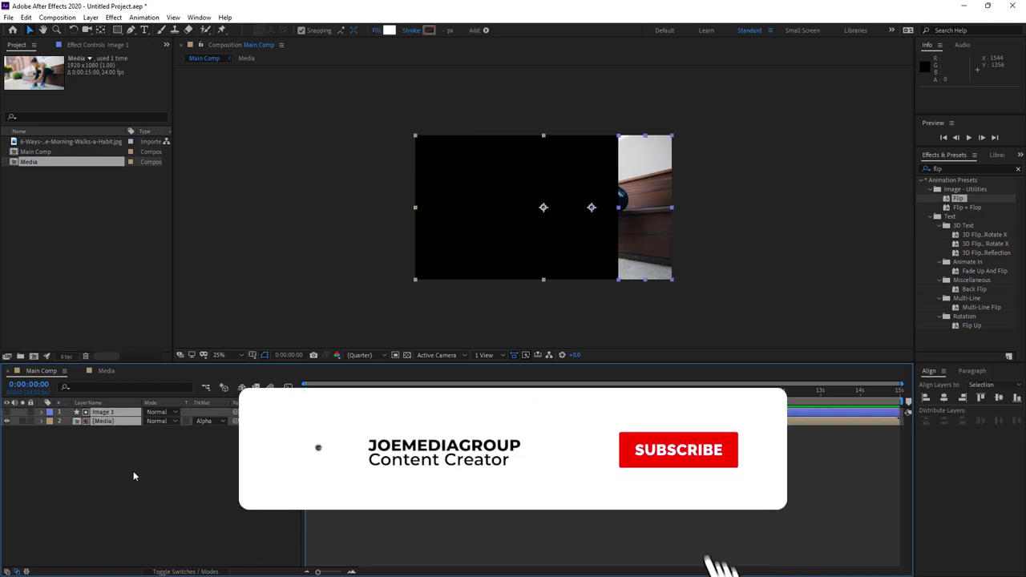
key(ctrl+d)
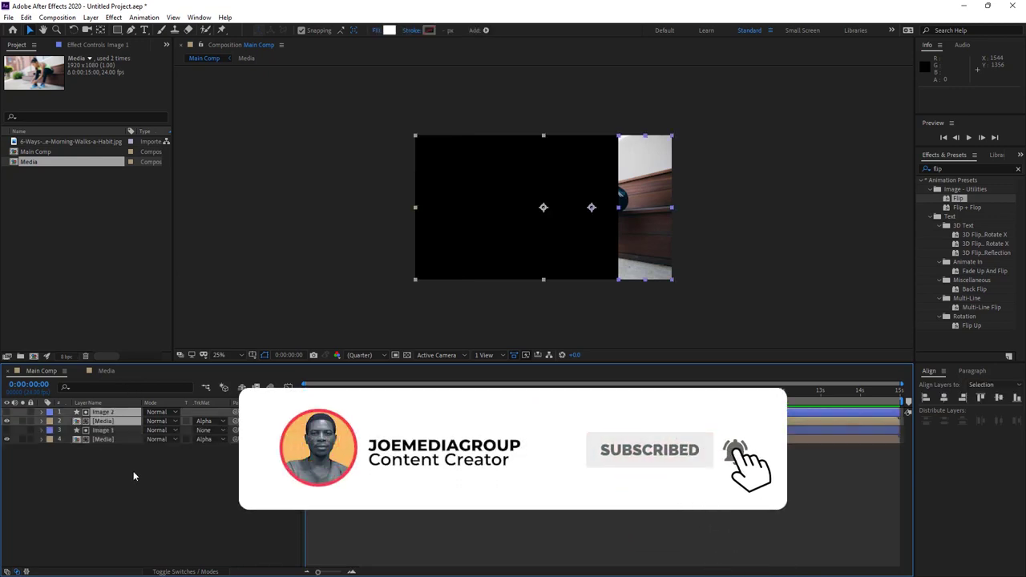
click(155, 487)
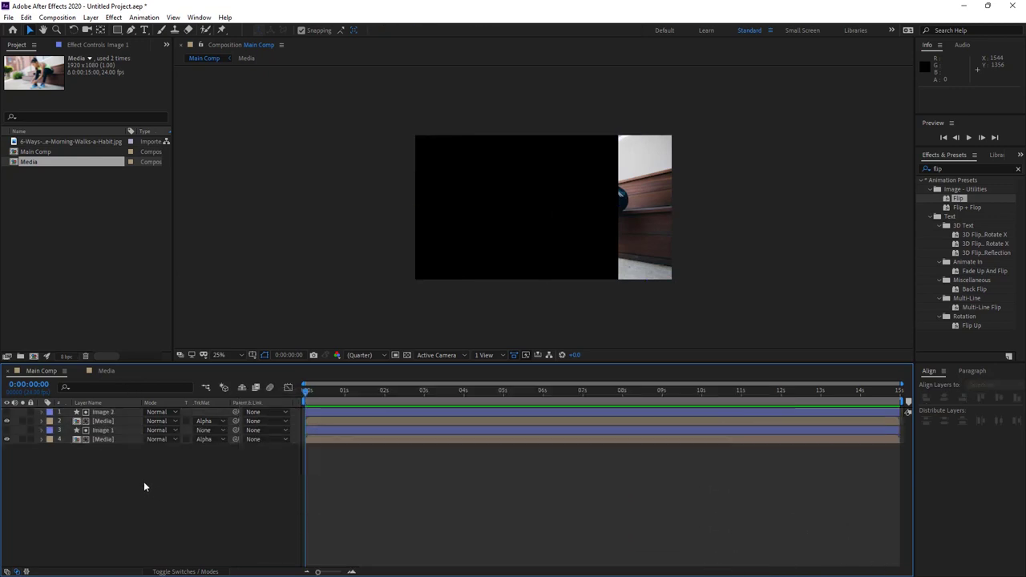
Drag the Image 2 strip left against the first strip, zooming in to check the seam
click(112, 412)
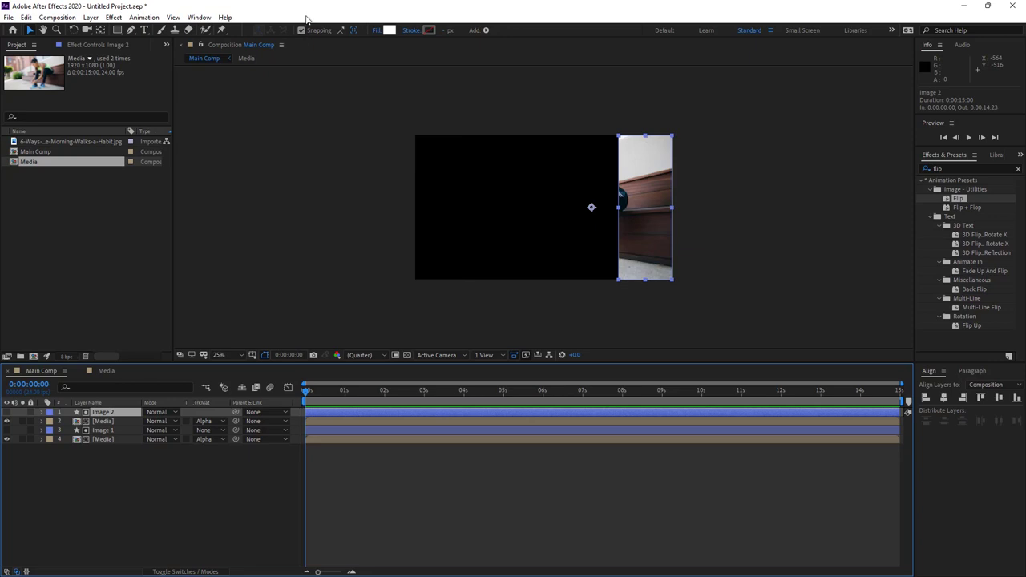
click(630, 206)
drag(630, 206, 571, 207)
key(period)
key(period)
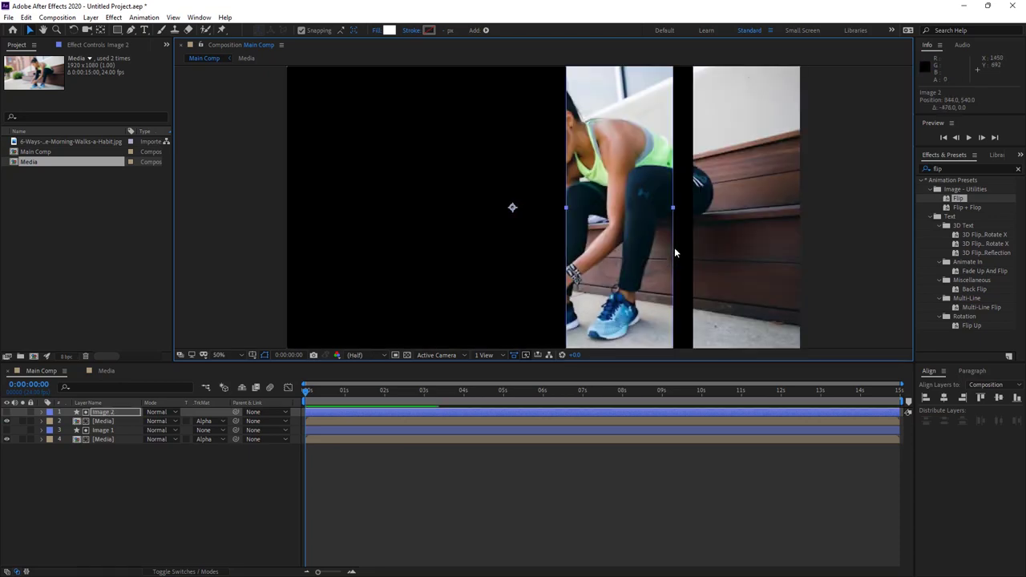
key(period)
key(period)
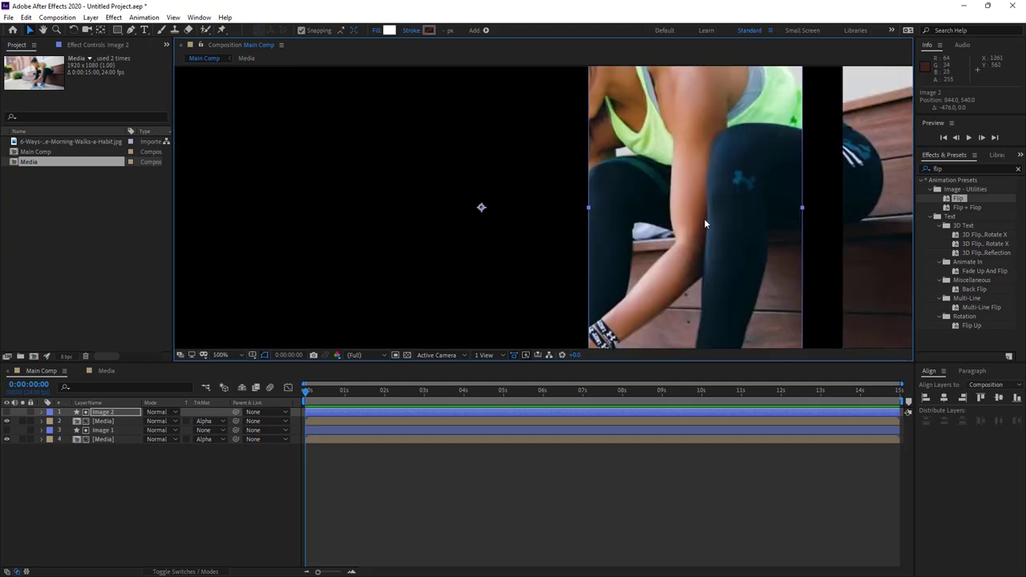
drag(703, 218, 739, 217)
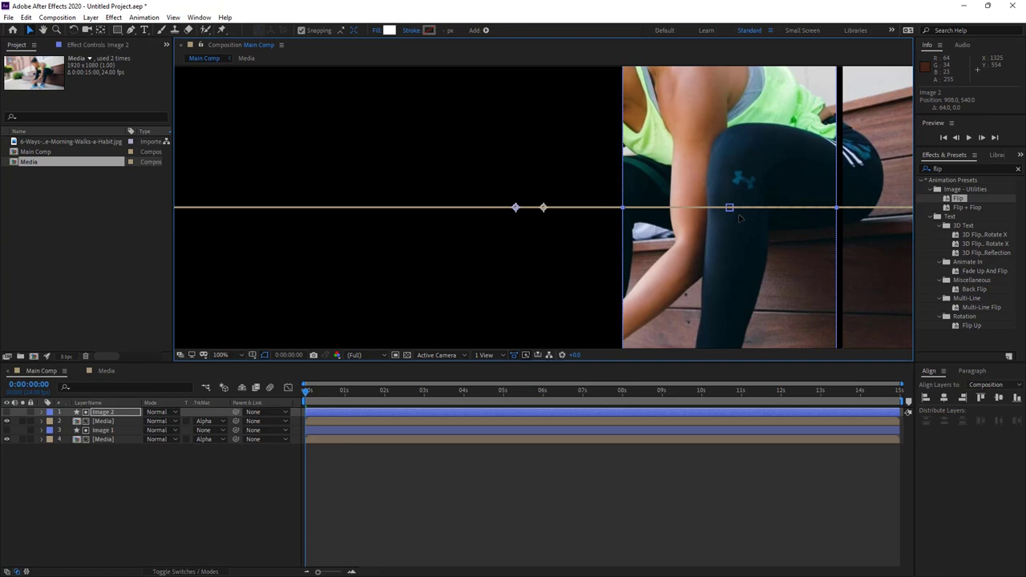
drag(740, 217, 746, 218)
key(period)
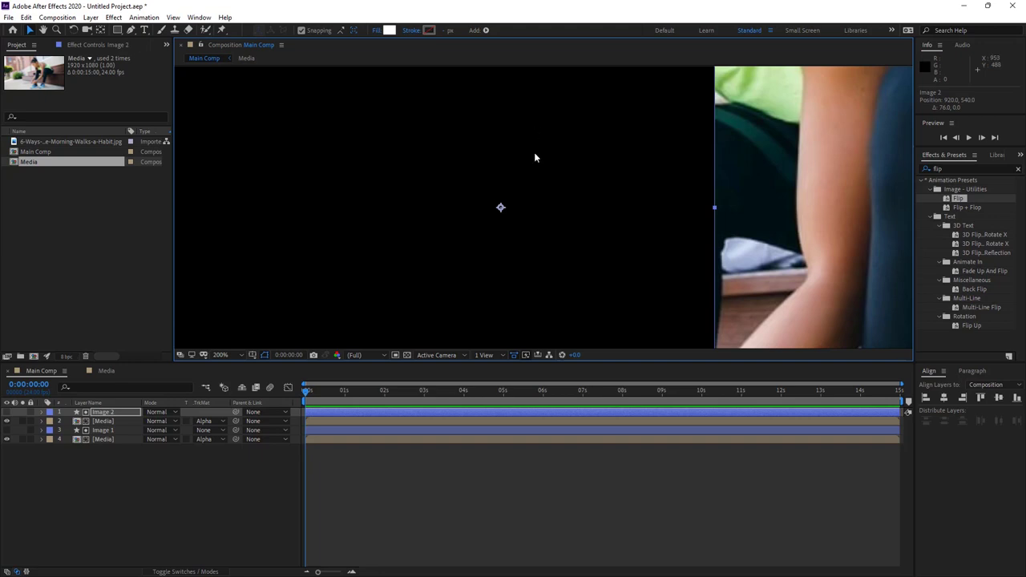
Fine-tune Image 2 with arrow-key nudges to 920, 540, then zoom the view to 25%
drag(529, 170, 260, 181)
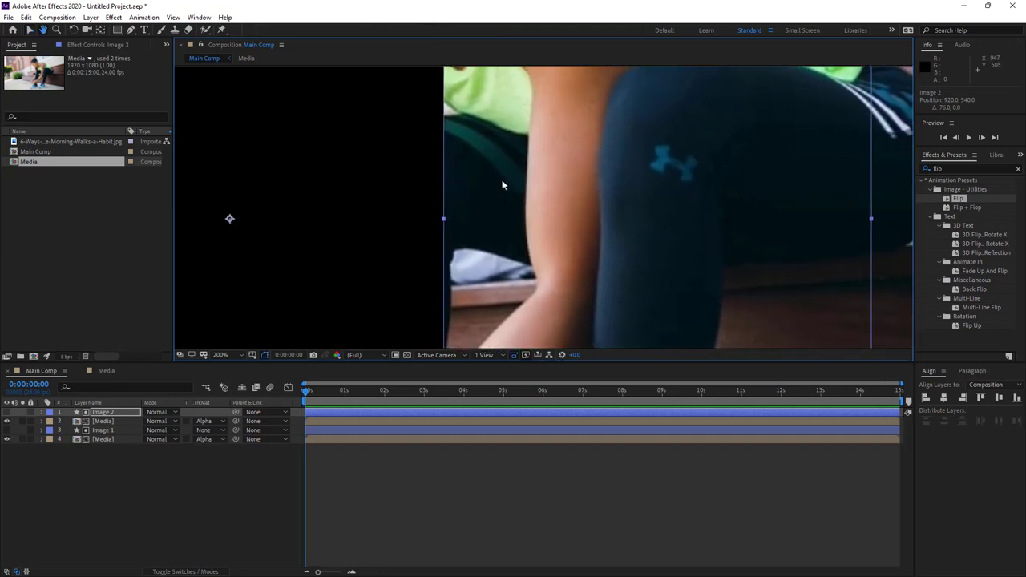
drag(720, 188, 350, 311)
key(comma)
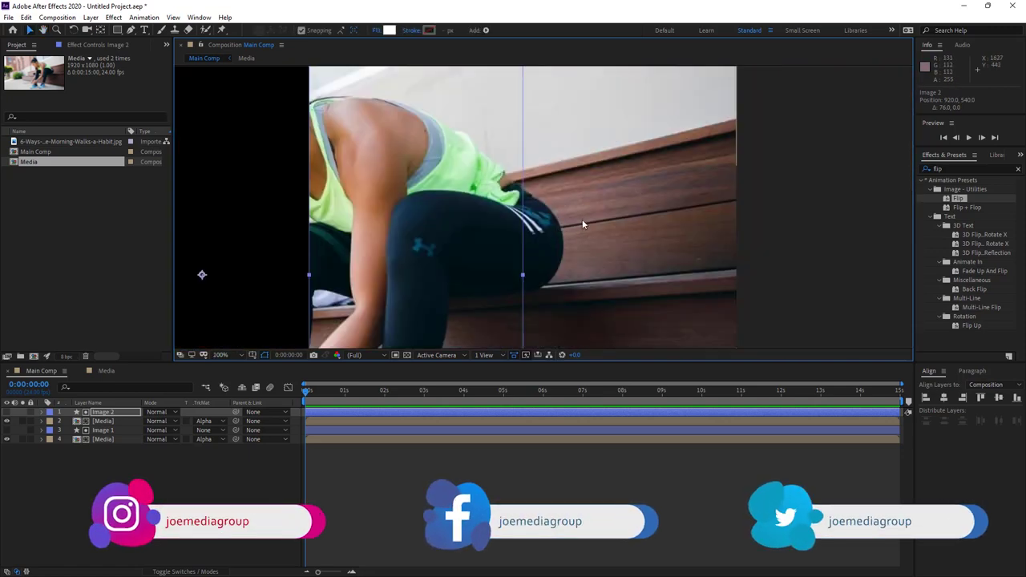
key(Left)
key(Left)
key(Left)
key(Left)
key(Left)
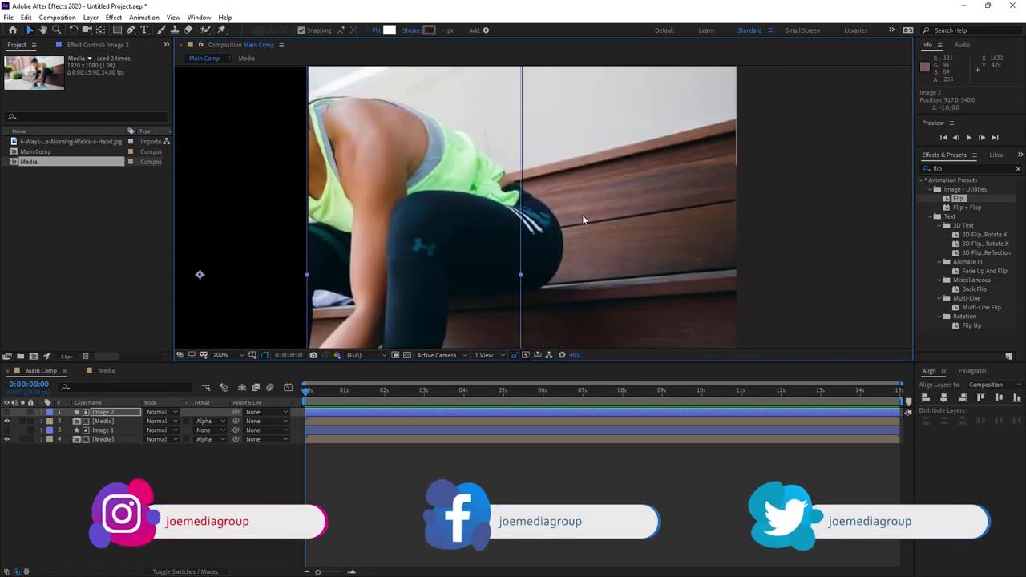
key(Left)
key(Right)
key(Right)
key(Right)
key(Right)
key(Right)
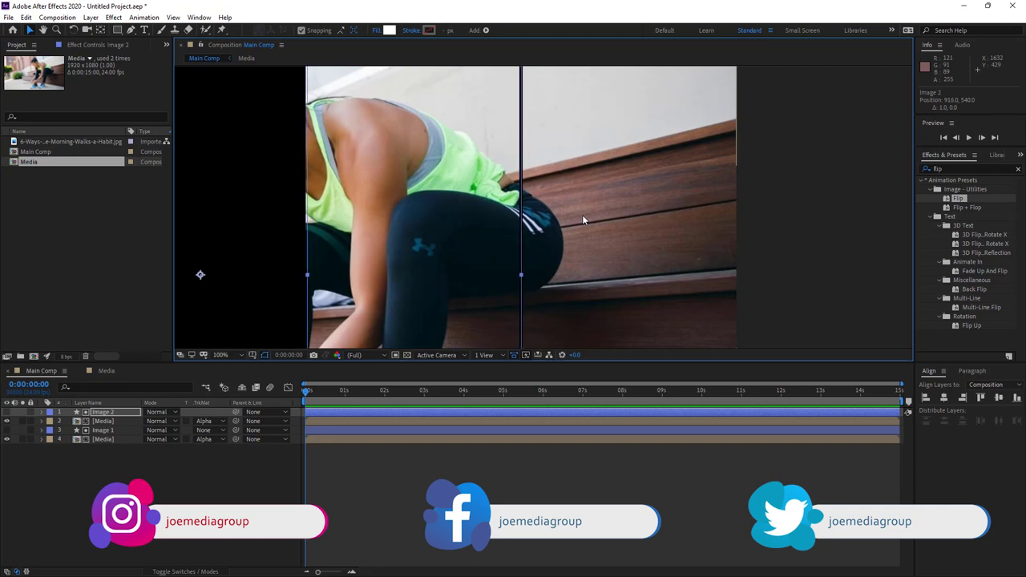
key(Right)
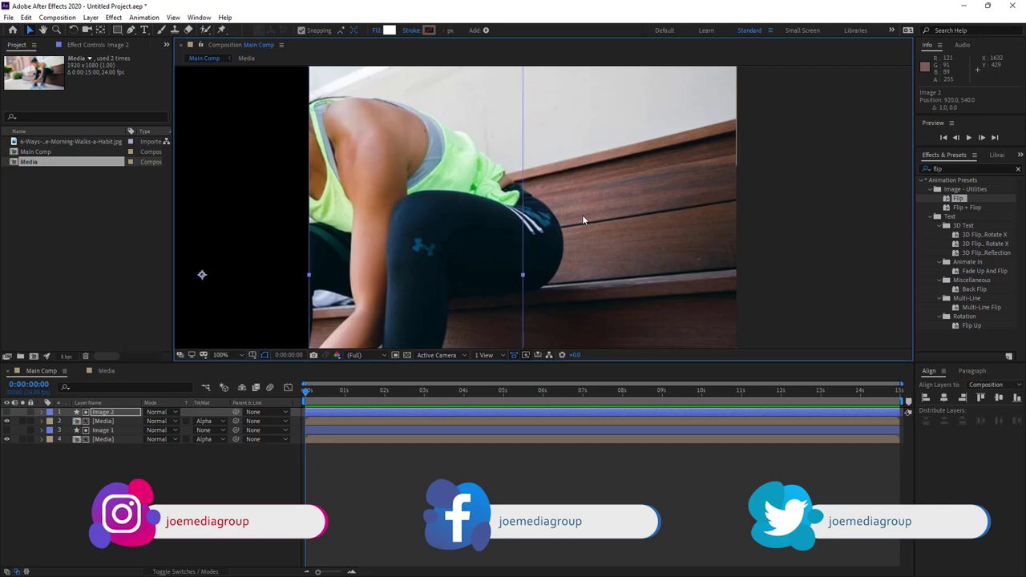
click(830, 198)
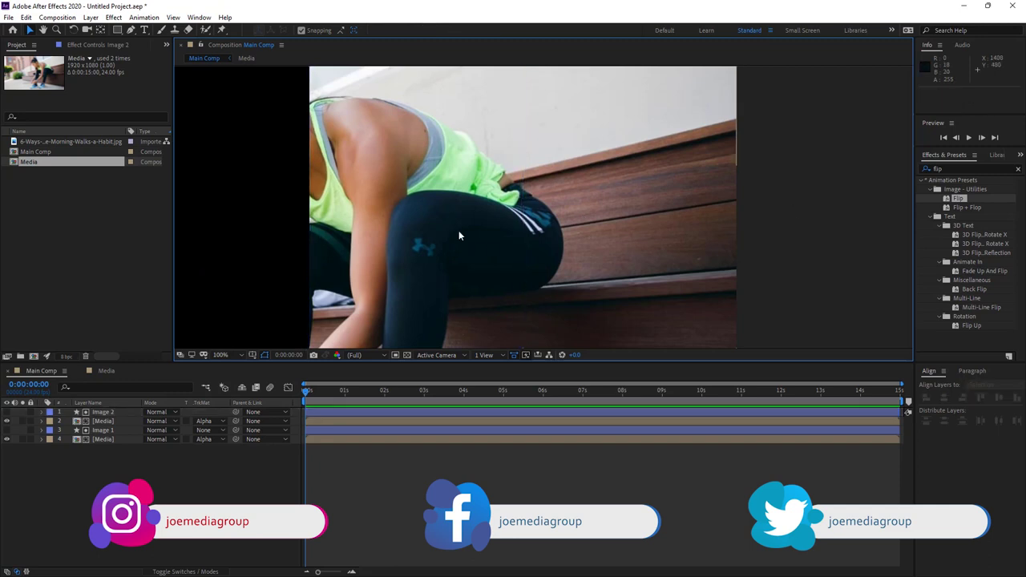
key(comma)
key(comma)
key(comma)
key(comma)
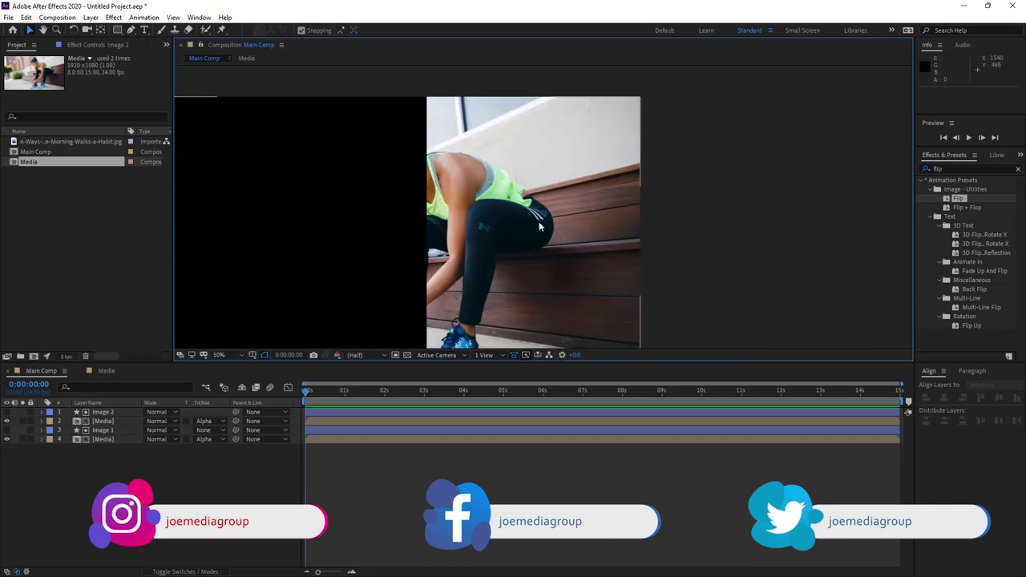
Duplicate the [Media] layer and the Image 2 strip to create an Image 3 pair
click(103, 421)
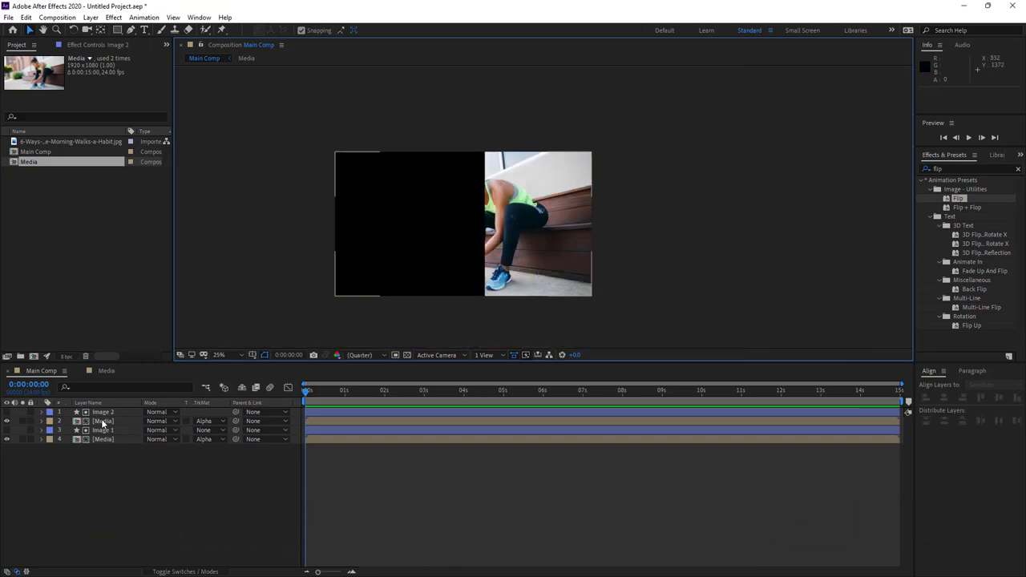
click(102, 423)
ctrl+click(105, 413)
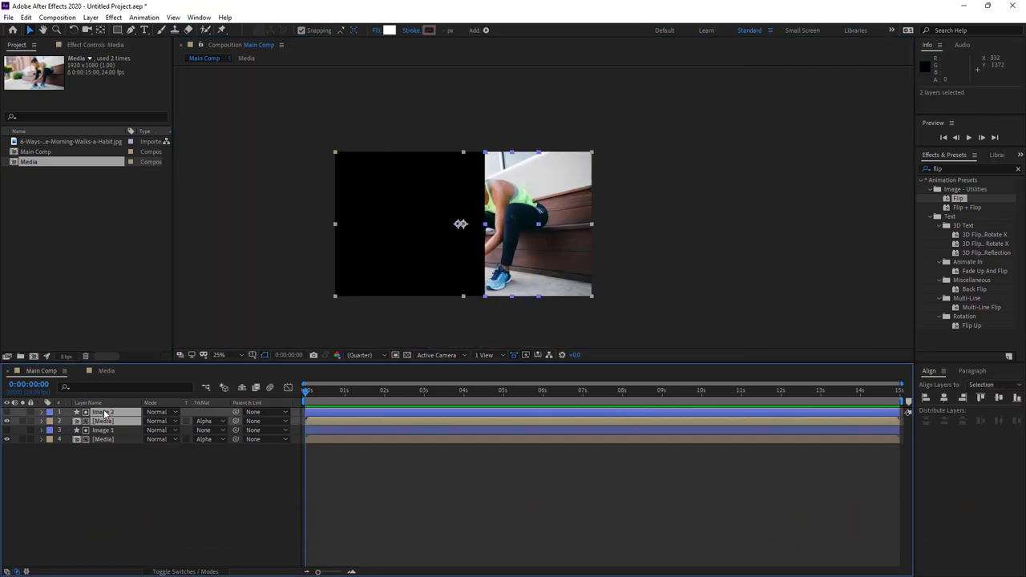
key(ctrl+d)
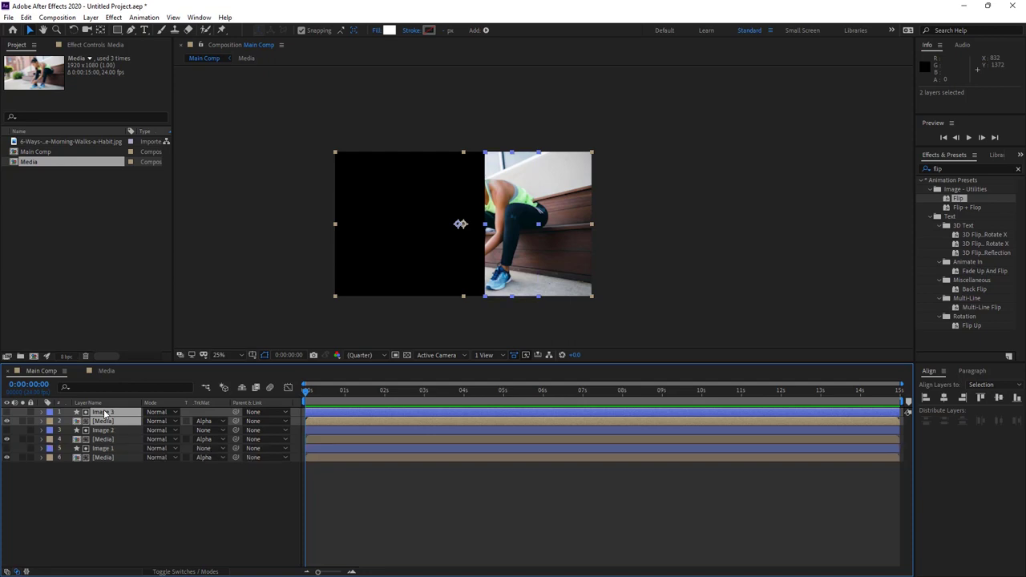
click(129, 489)
Shift Image 3 left and fine-tune it to position 525, 540 so more photo shows
click(108, 413)
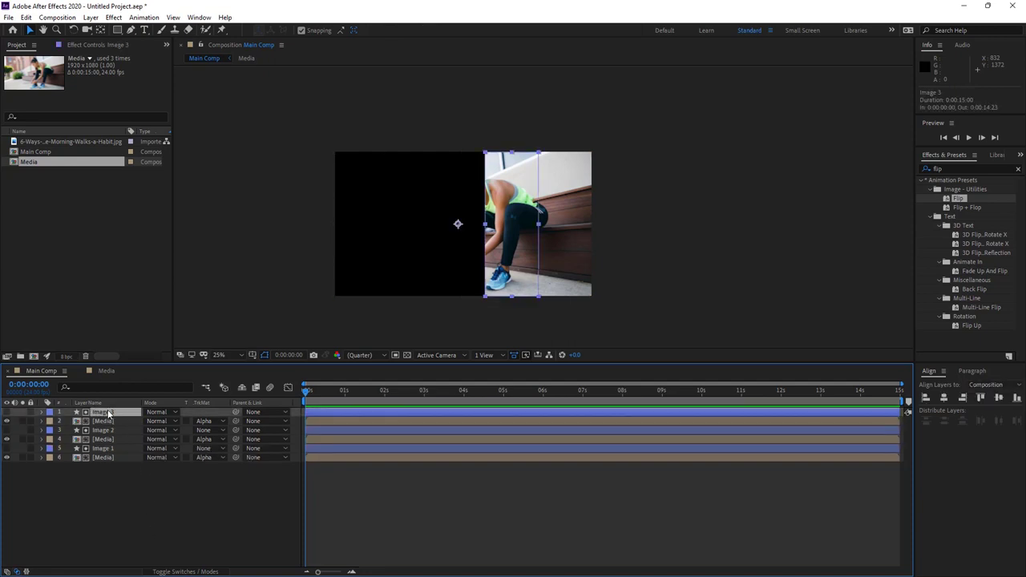
drag(506, 225, 453, 222)
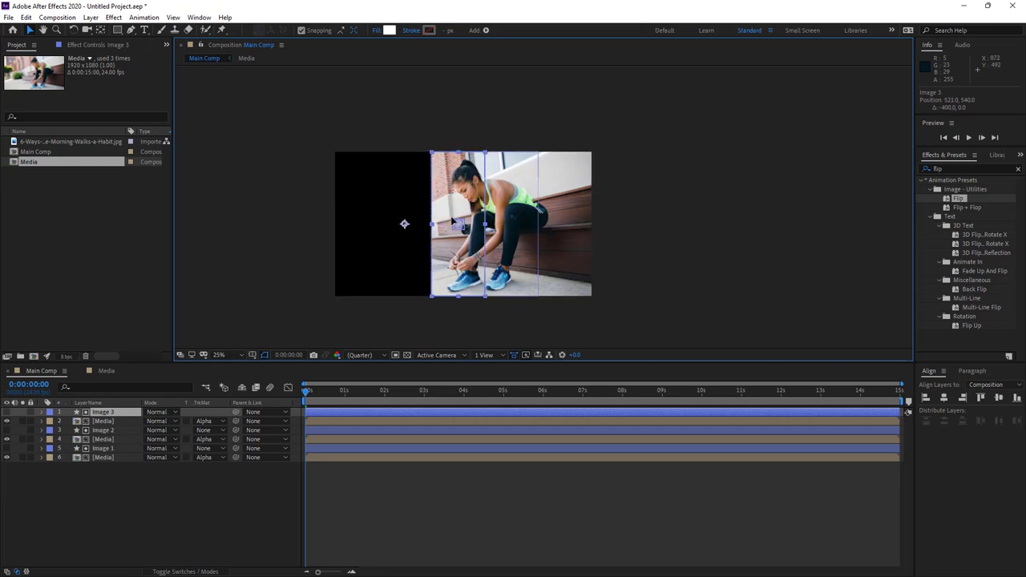
click(759, 201)
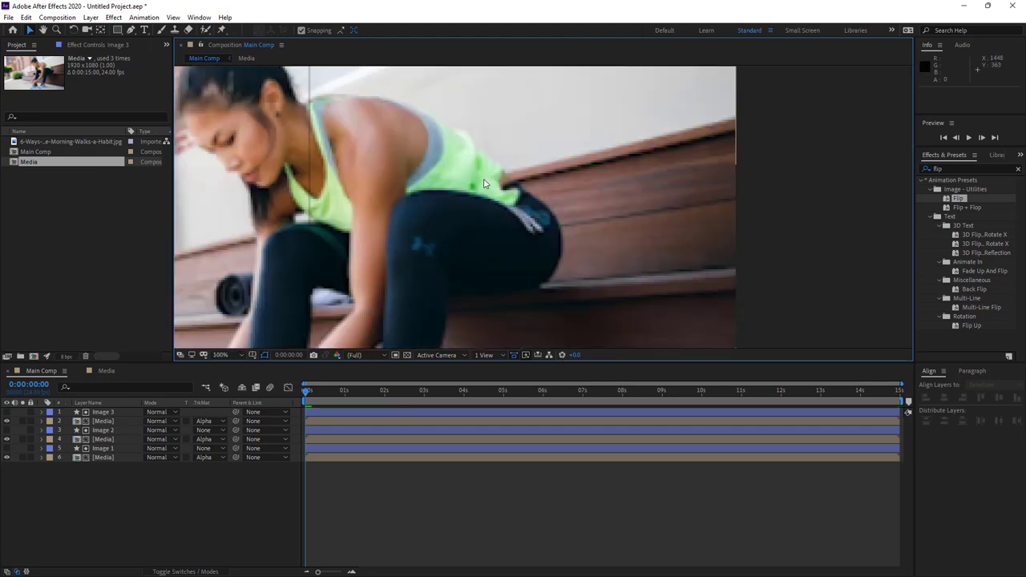
key(/)
key(comma)
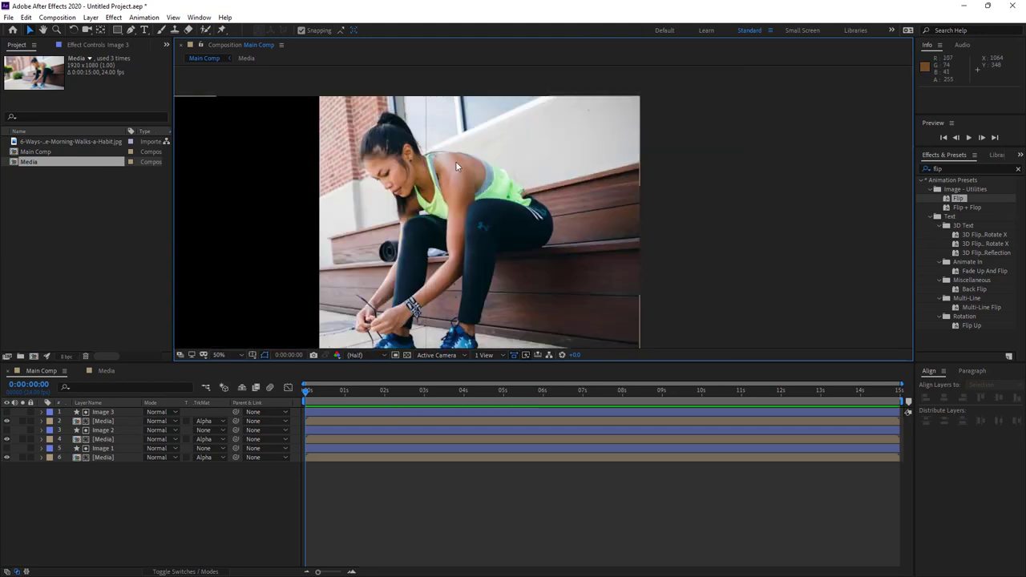
click(107, 412)
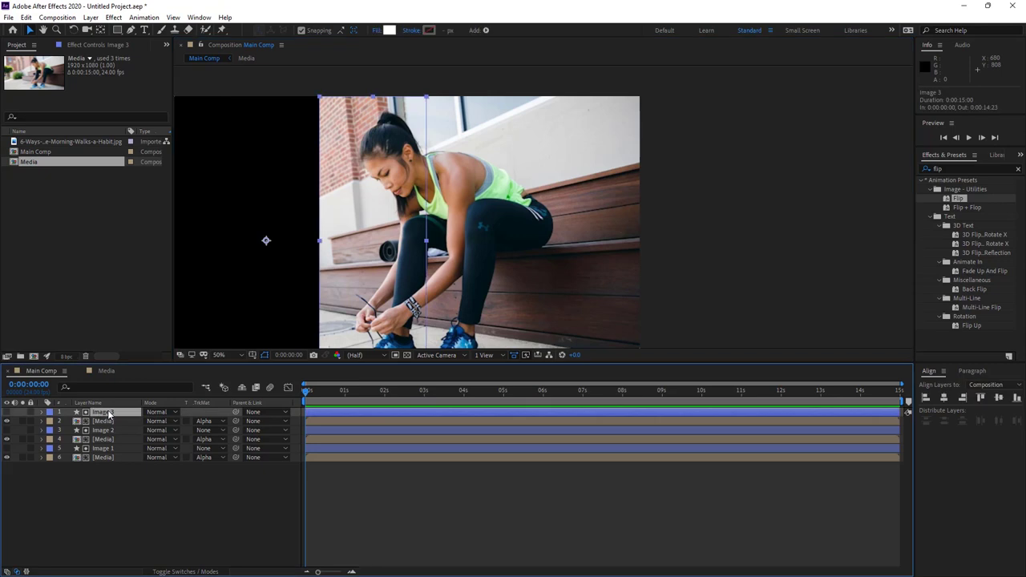
key(Right)
key(Right)
key(Right)
key(Return)
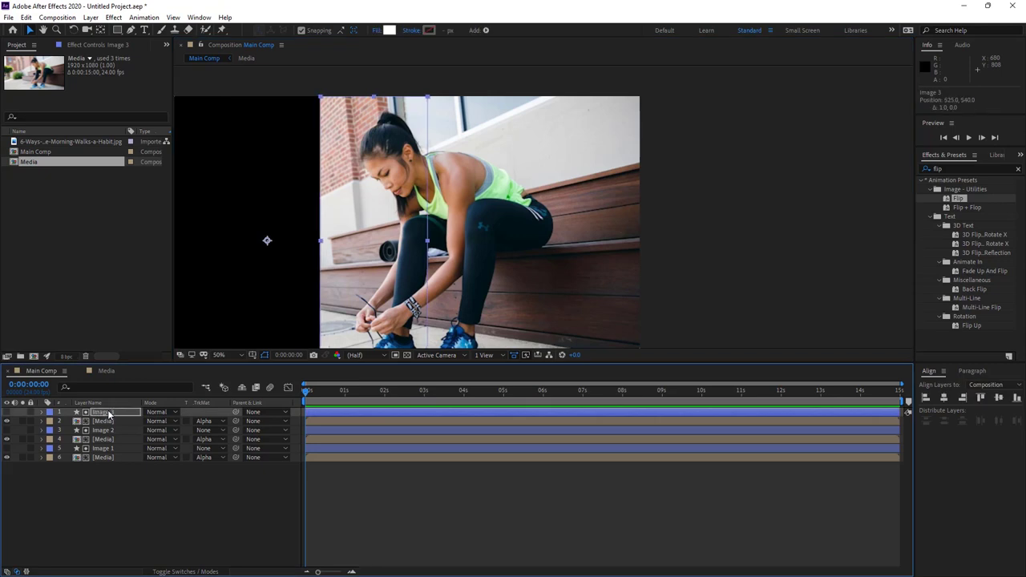
click(705, 201)
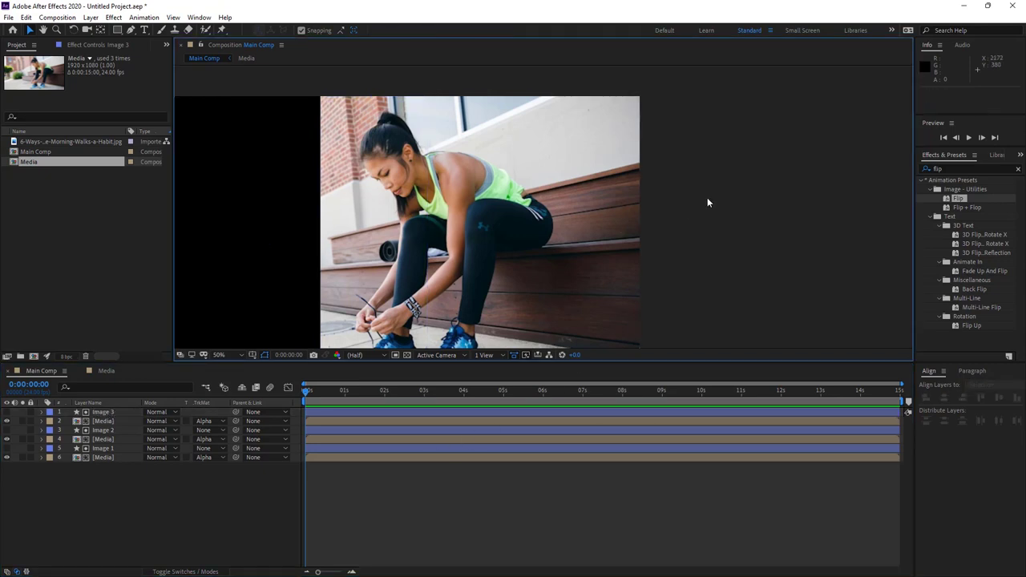
scroll(429, 161, down, 2)
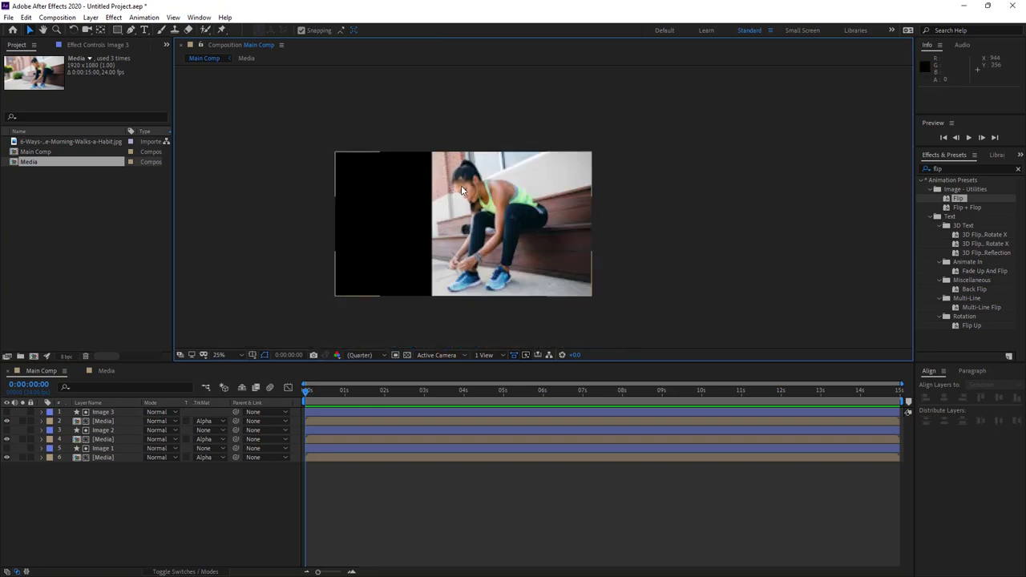
Create a new solid layer in deep navy blue #091443
right_click(153, 522)
mouse_move(275, 408)
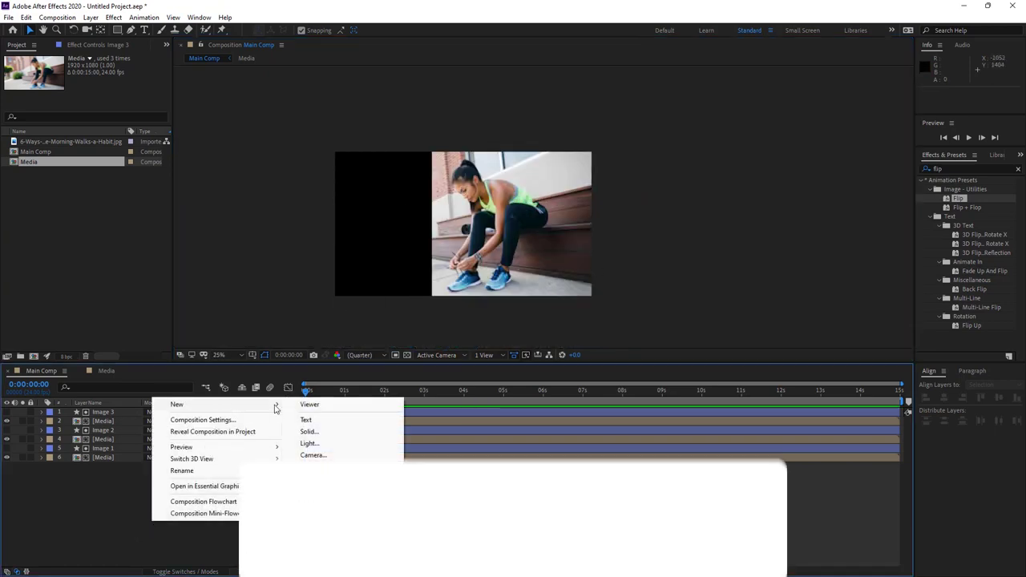
click(309, 431)
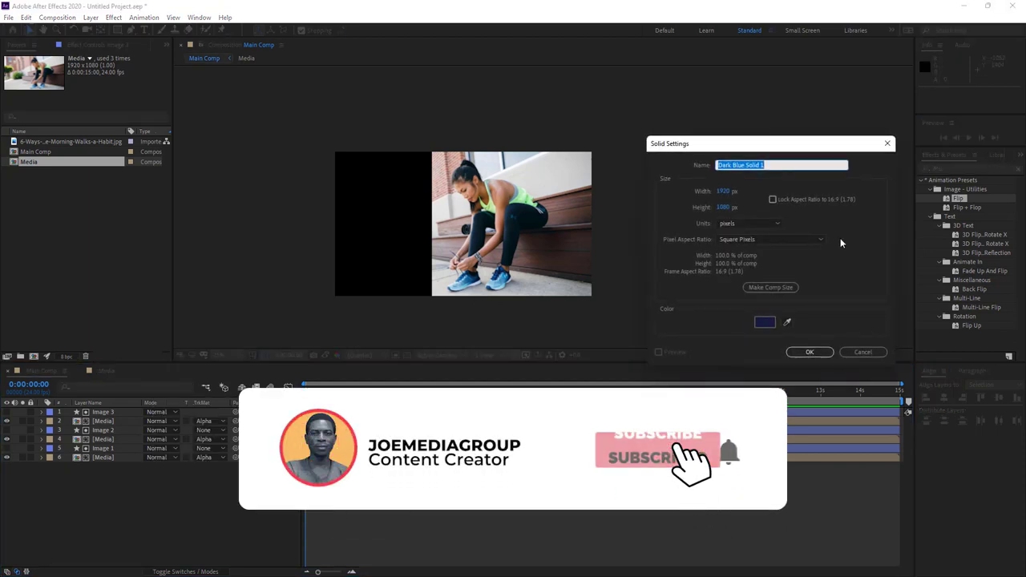
click(764, 322)
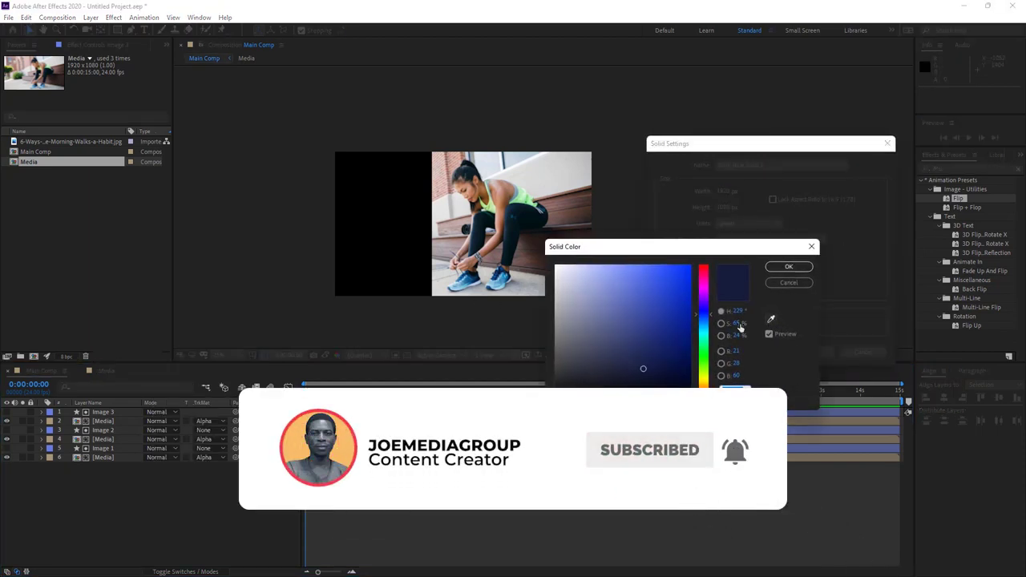
drag(663, 377, 671, 364)
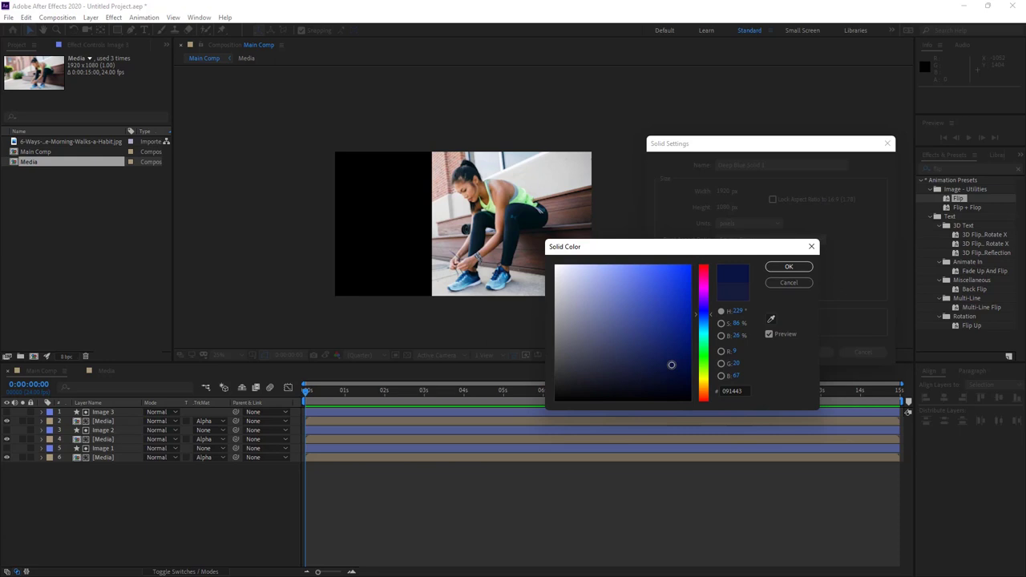
click(786, 267)
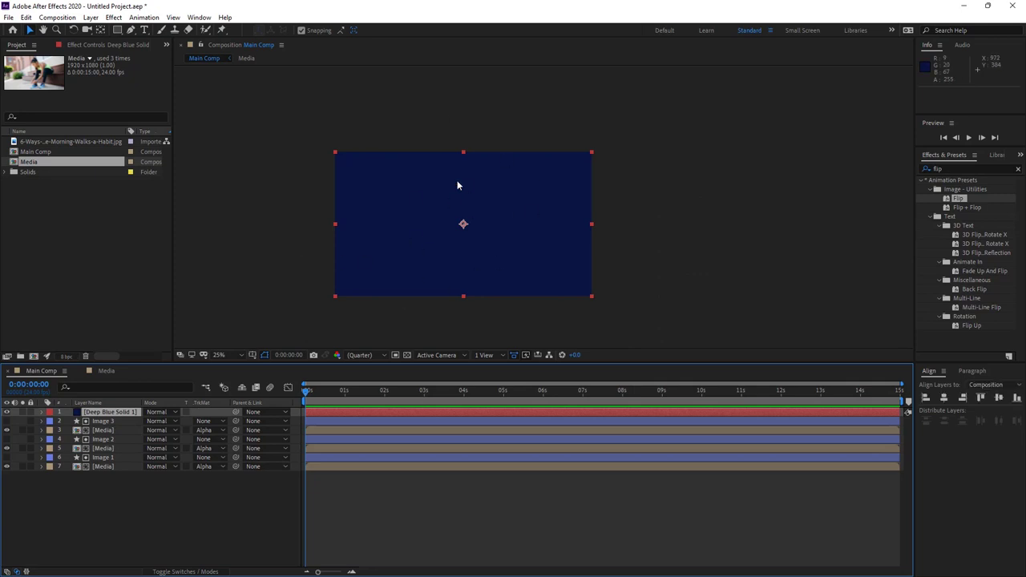
Rename the Deep Blue Solid 1 layer to Bg
right_click(109, 414)
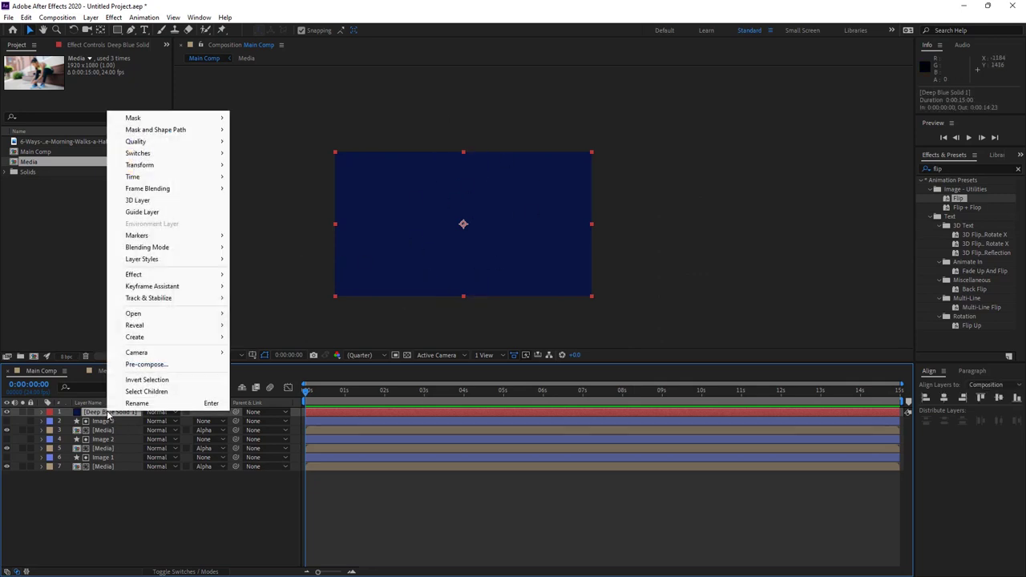
click(138, 406)
text(b)
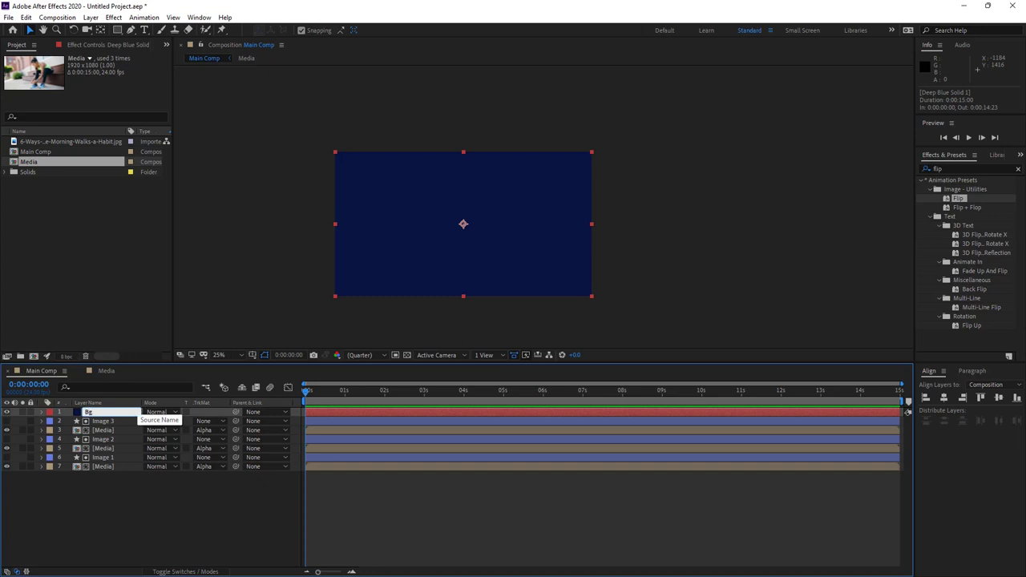
click(156, 505)
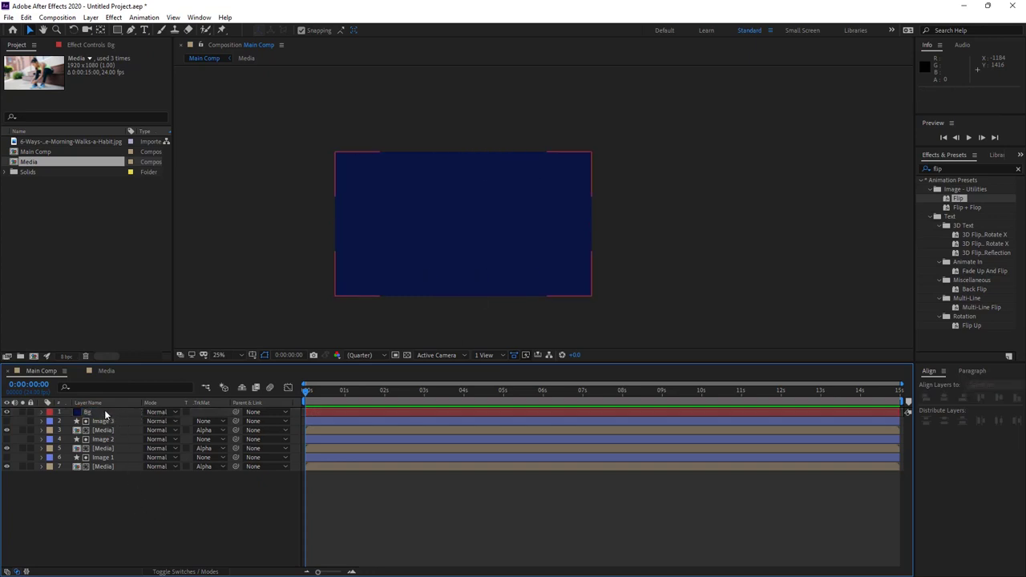
Move Bg to the bottom of the layer stack and squeeze its width to 40%
drag(104, 410, 119, 491)
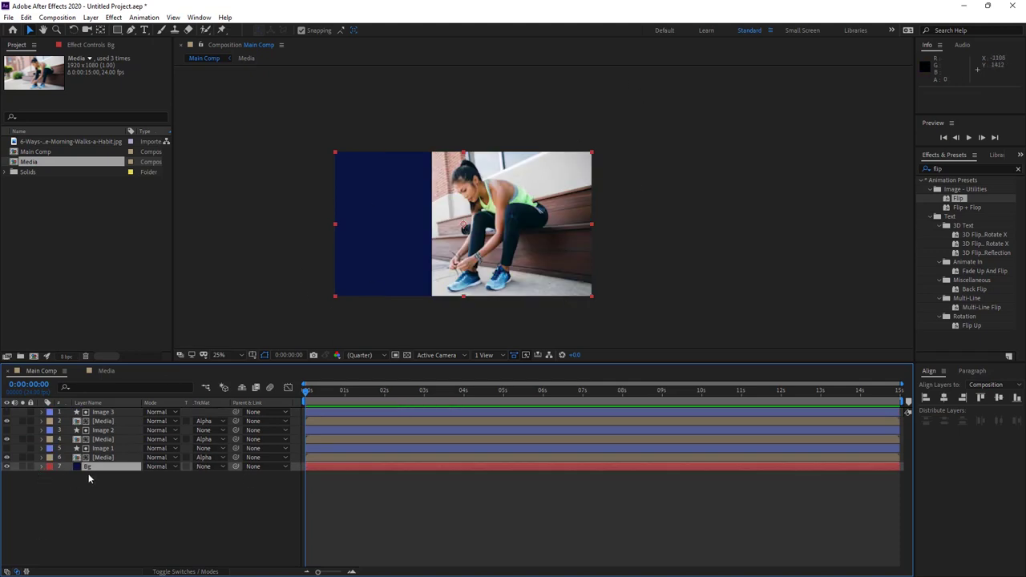
click(42, 466)
click(50, 476)
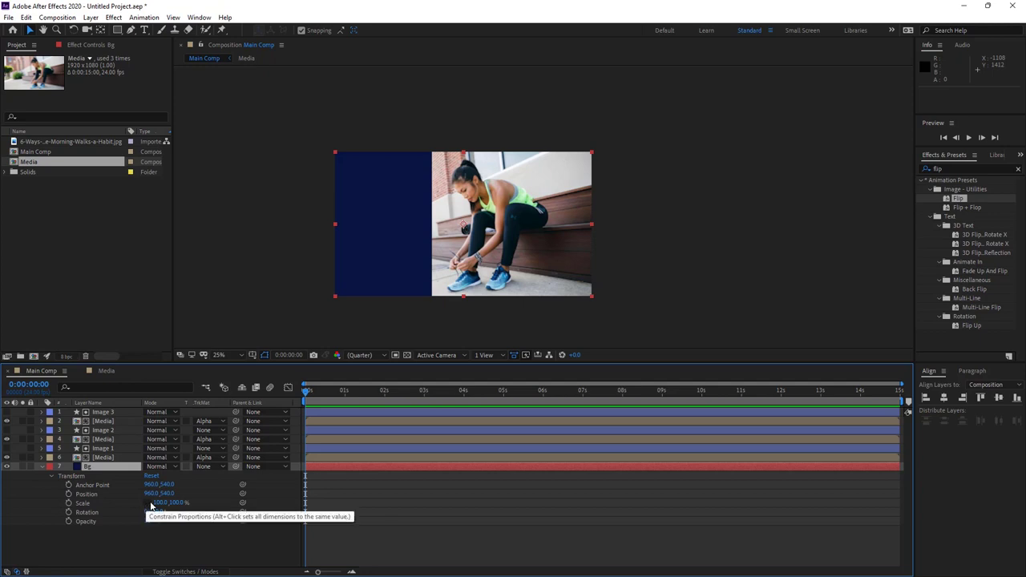
drag(161, 505, 142, 502)
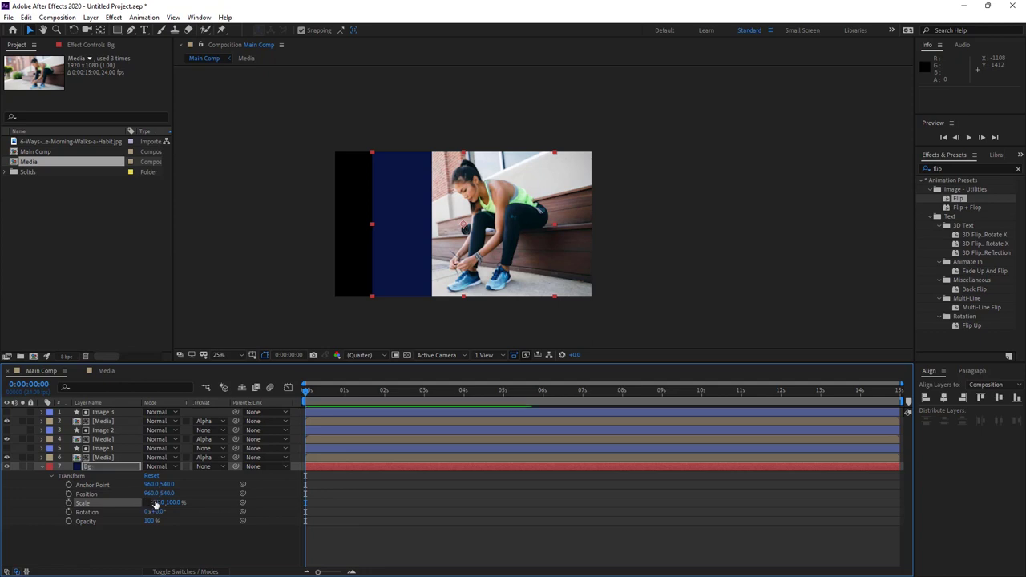
click(158, 502)
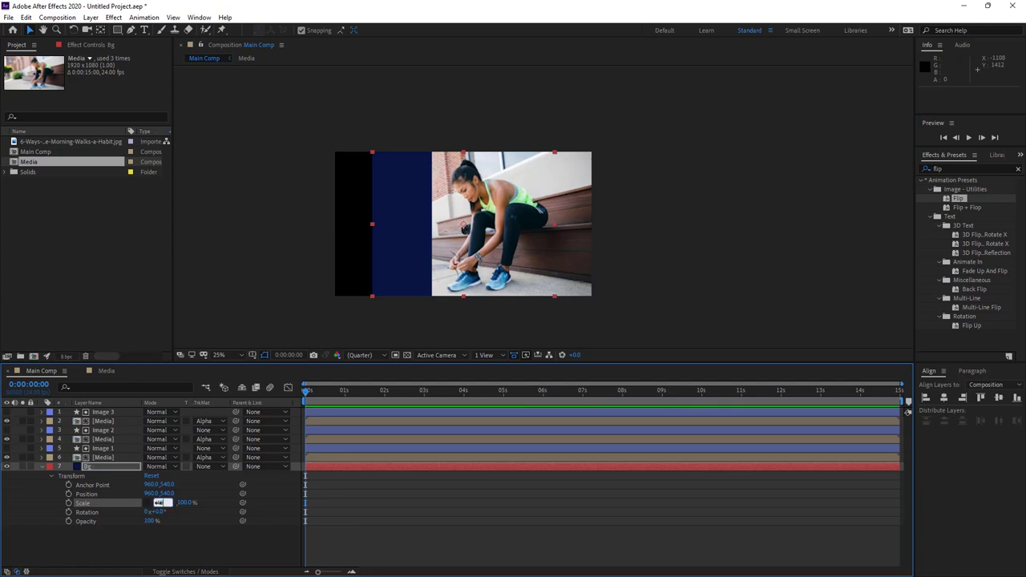
key(Return)
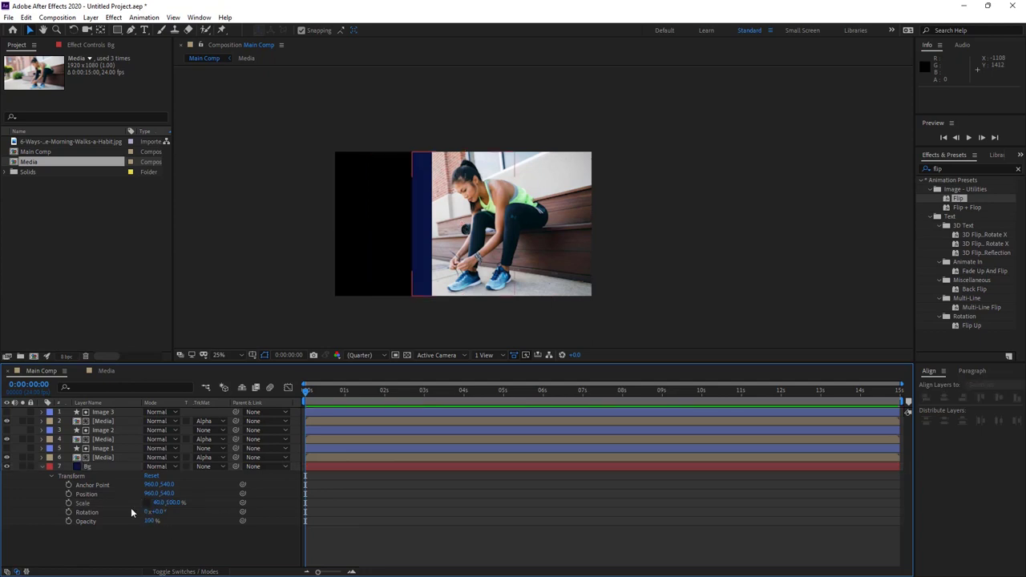
Align Bg to the composition's left edge, trying a 37% width along the way
click(100, 467)
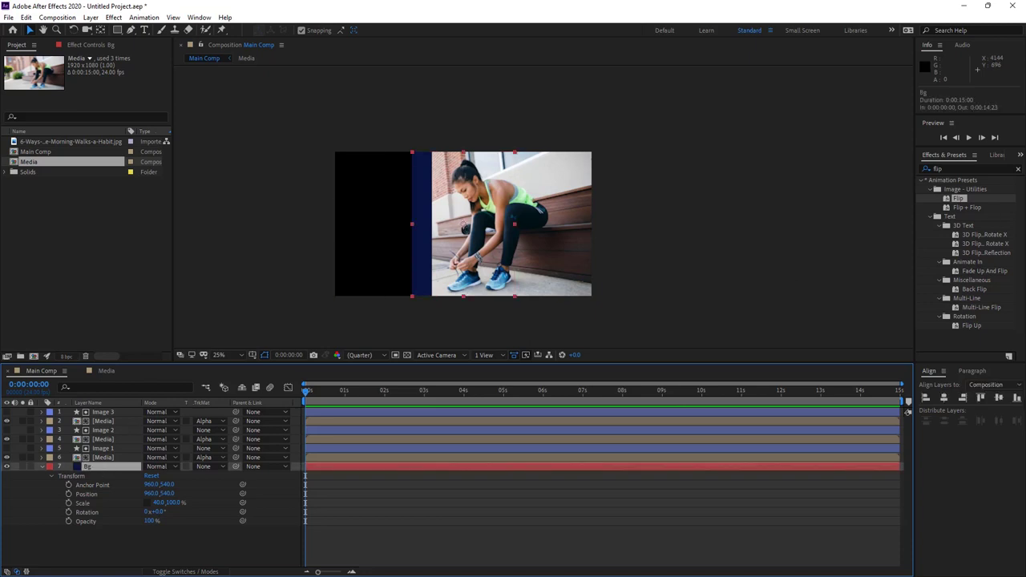
click(926, 397)
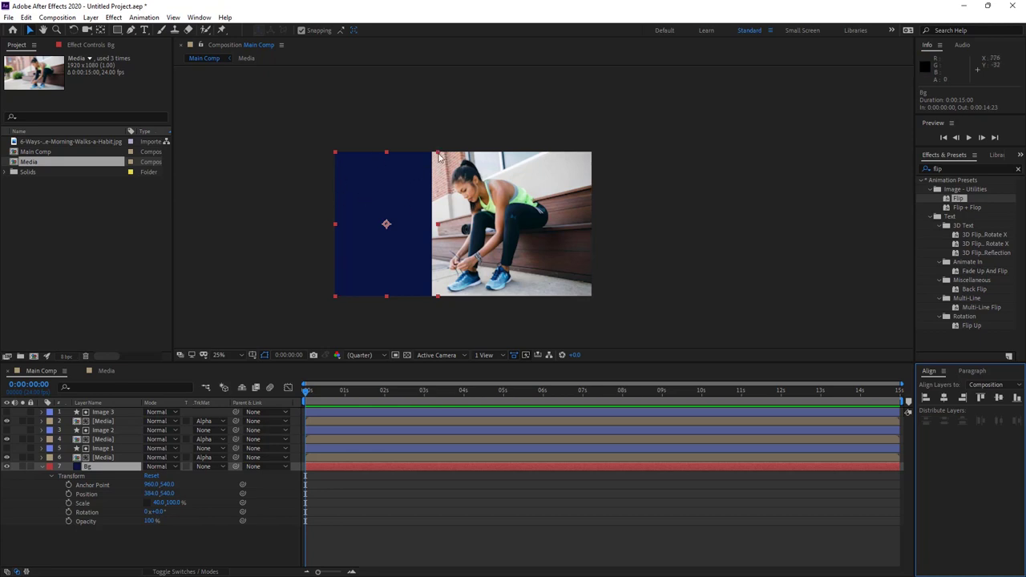
click(160, 502)
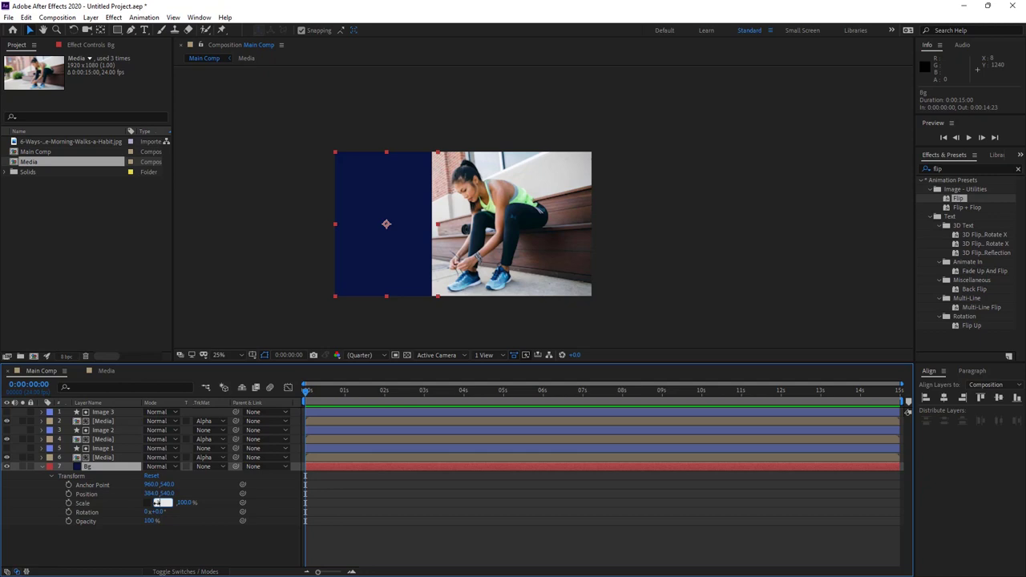
click(205, 538)
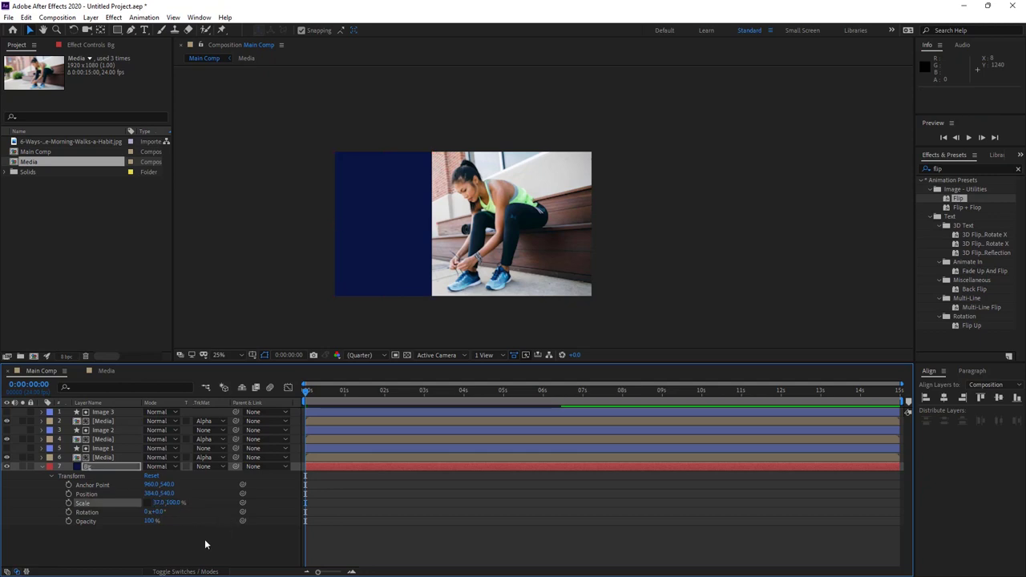
click(94, 465)
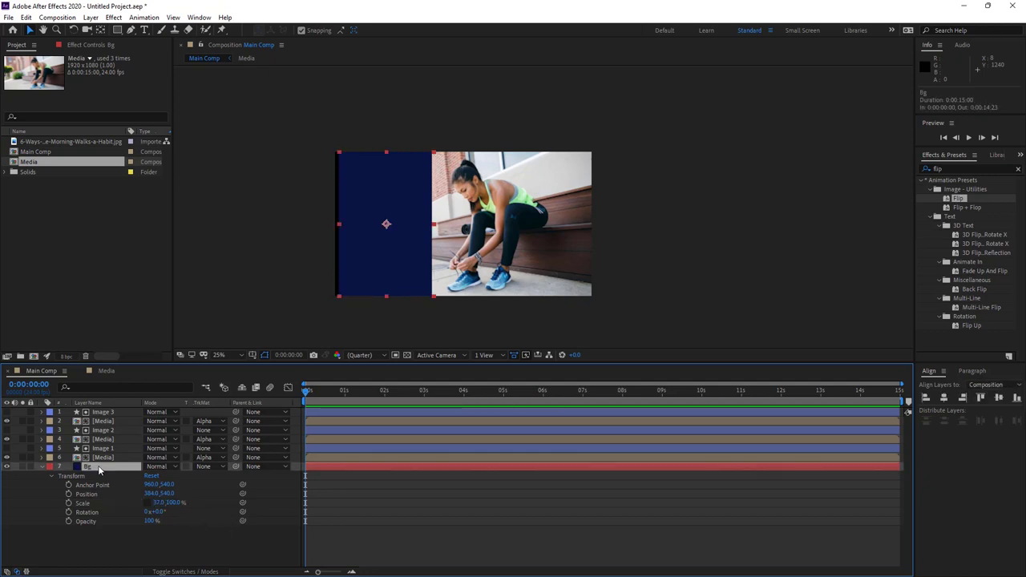
click(926, 399)
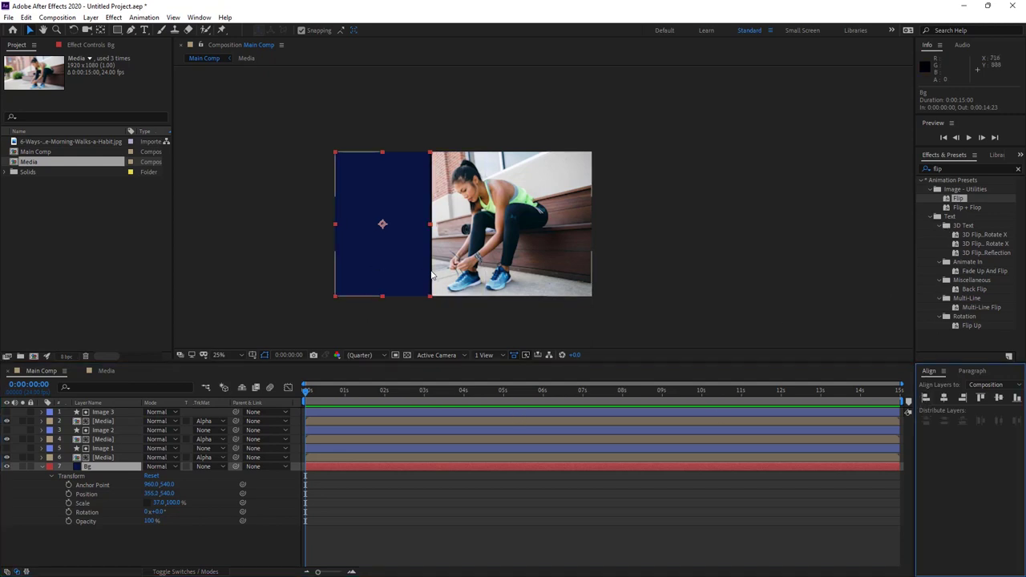
Set Bg's horizontal scale to 39% and collapse its Transform properties
click(157, 503)
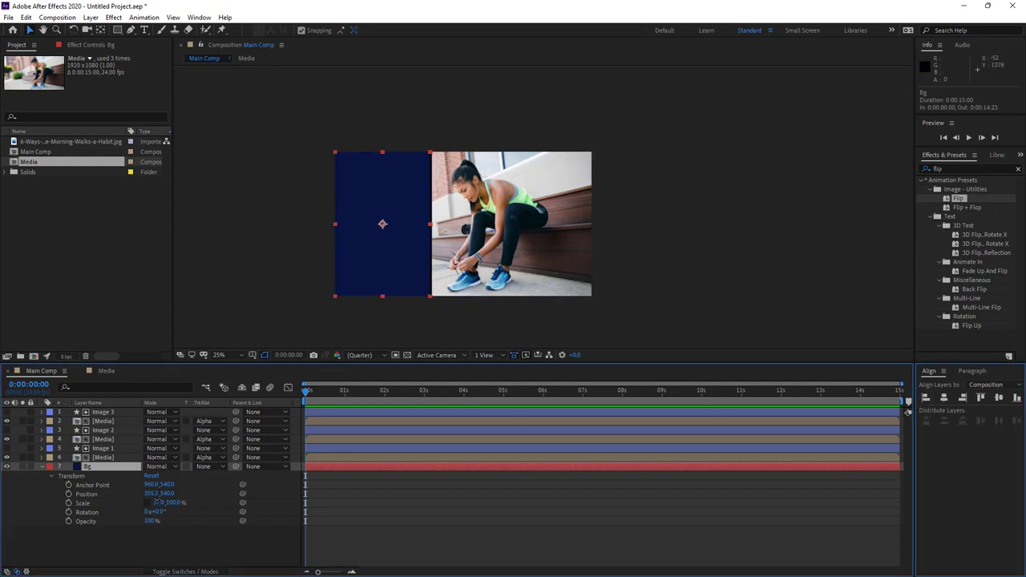
text(39)
key(Return)
click(213, 540)
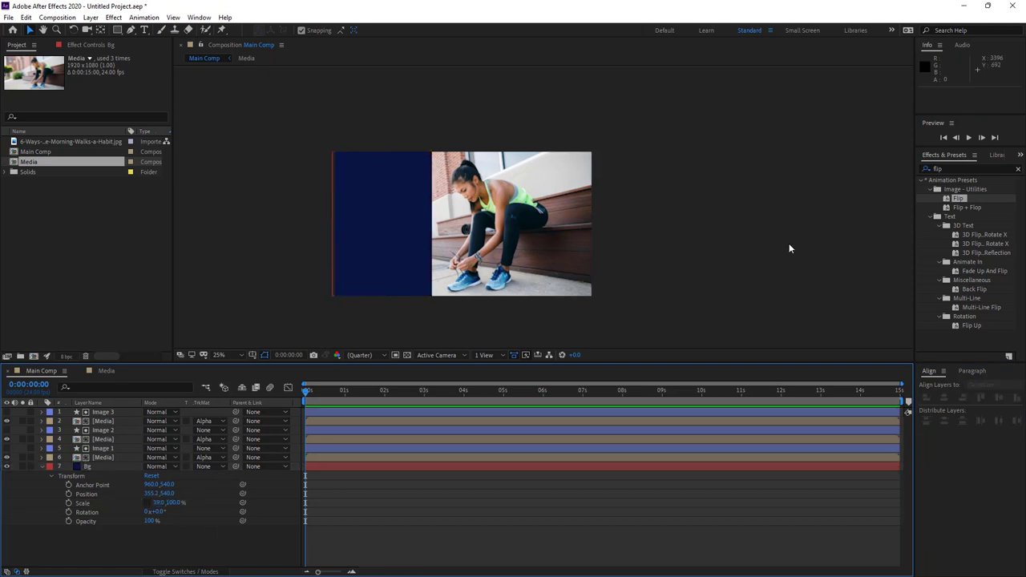
click(382, 212)
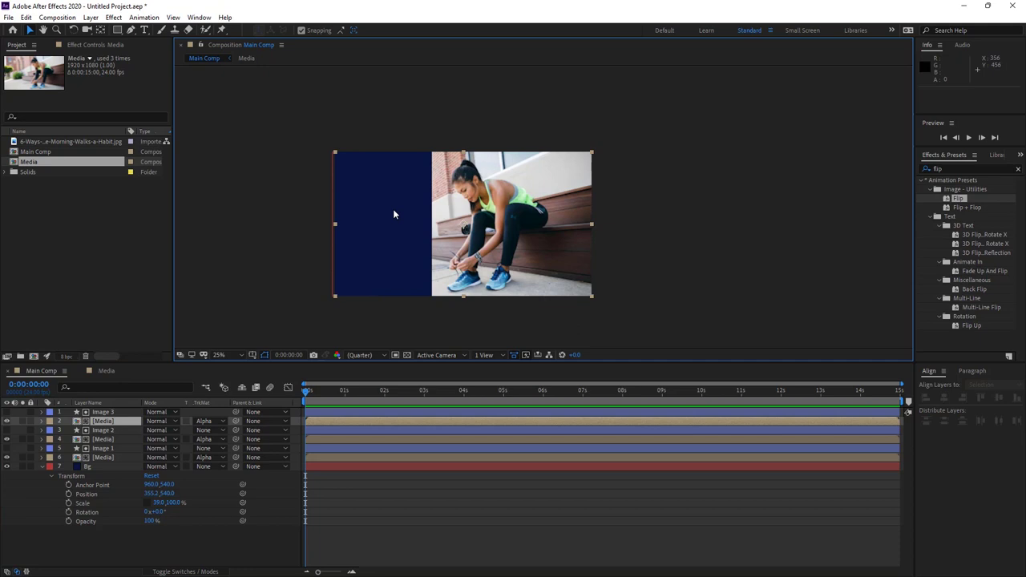
click(100, 466)
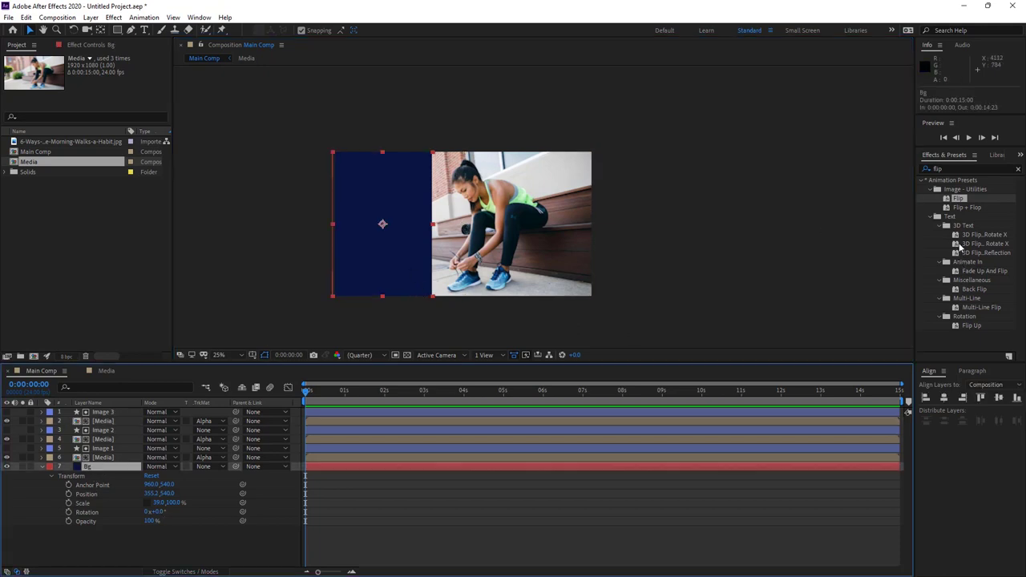
click(728, 210)
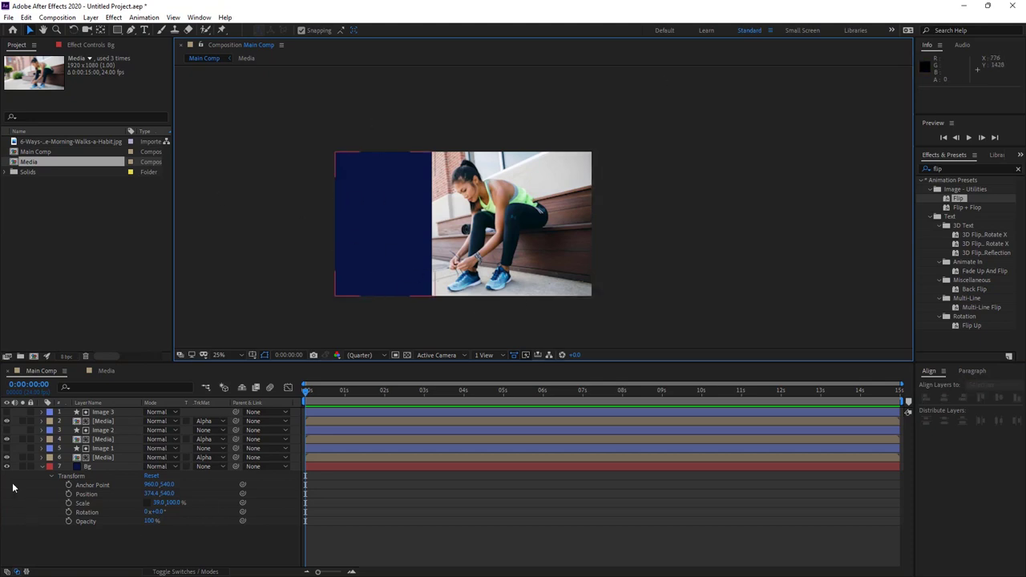
click(41, 467)
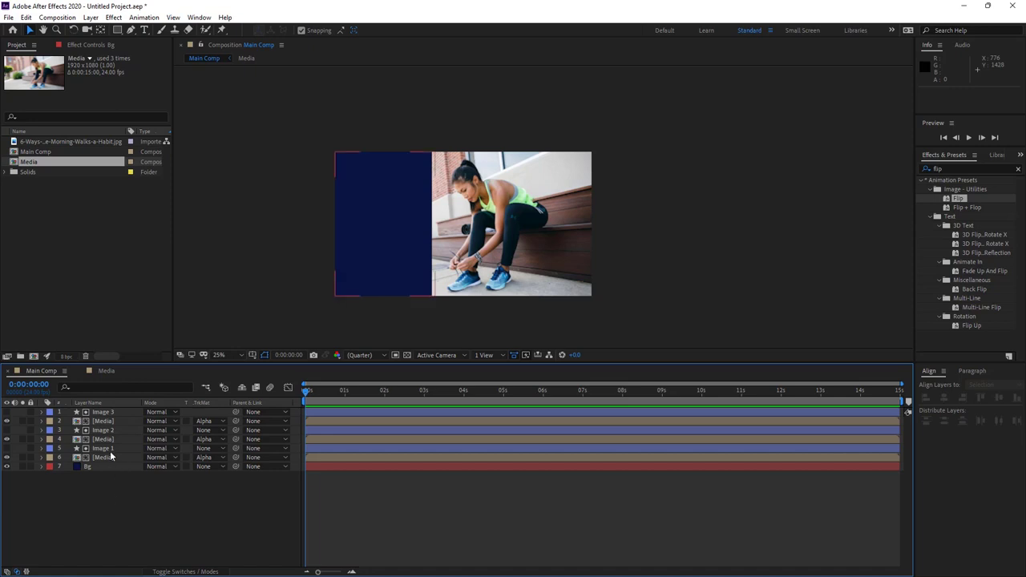
Keyframe Image 3 and its [Media] at 2 seconds, starting off-screen left at -938, 528
click(116, 411)
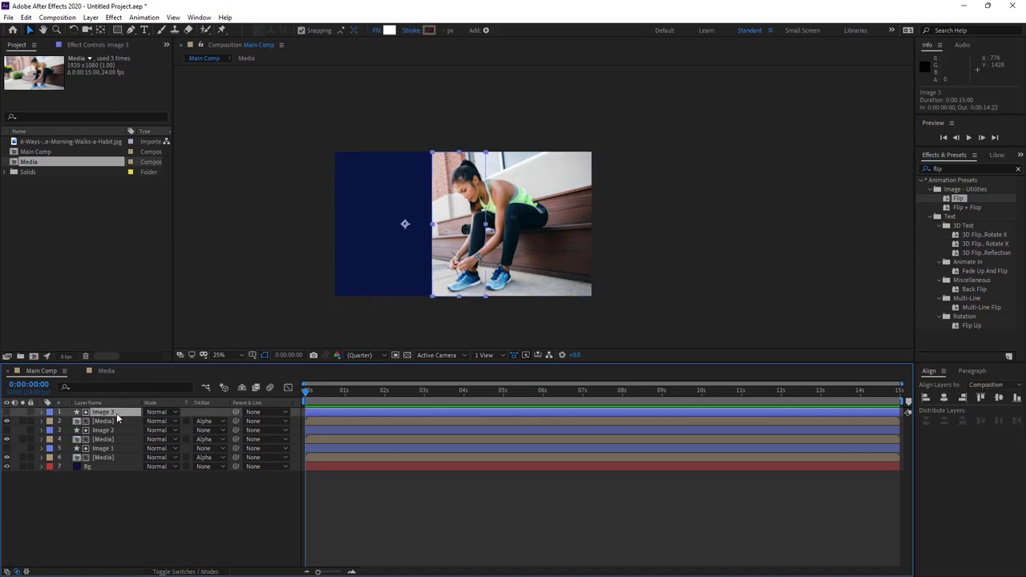
shift+click(116, 419)
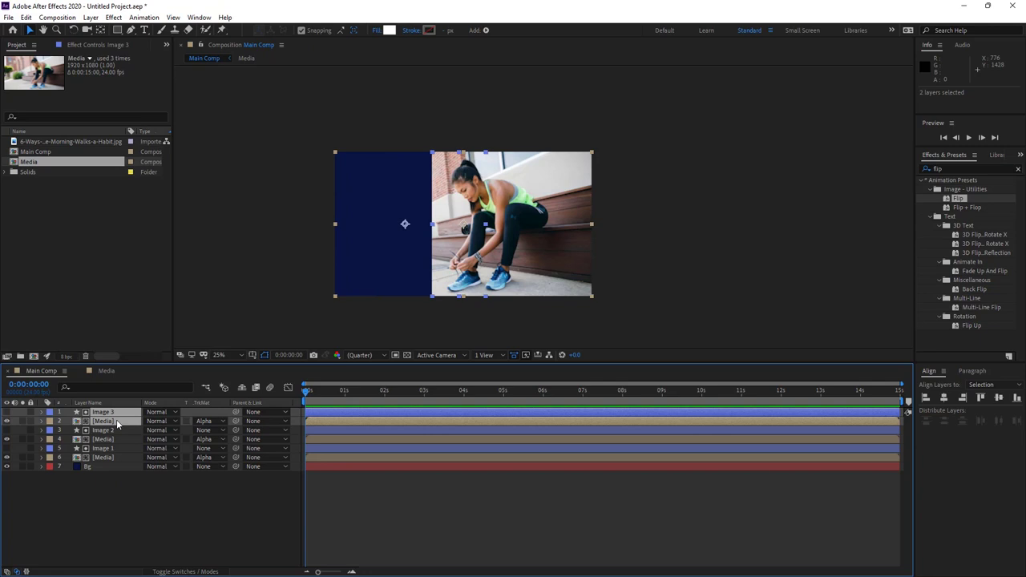
key(p)
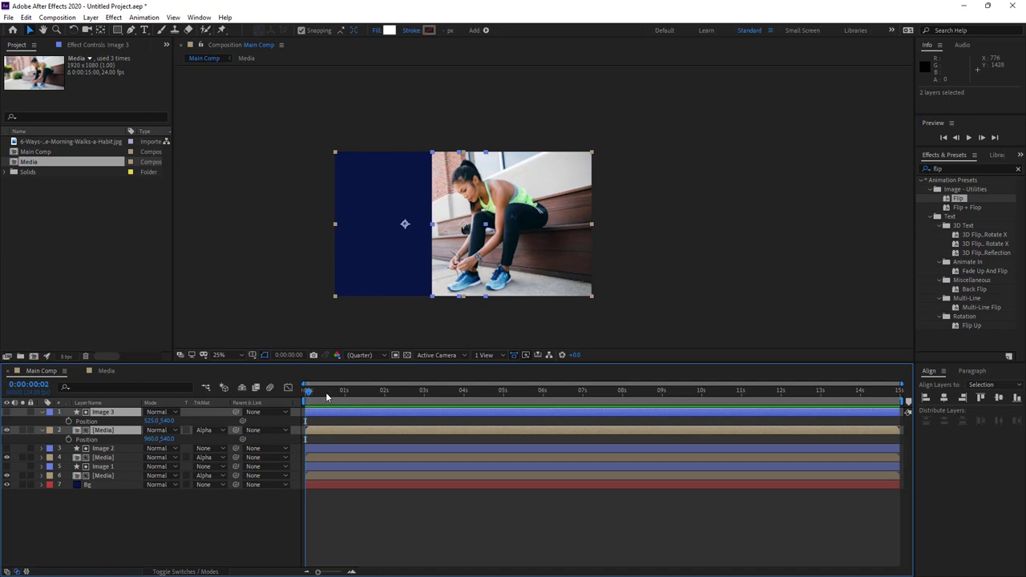
drag(325, 392, 385, 394)
click(68, 421)
click(68, 439)
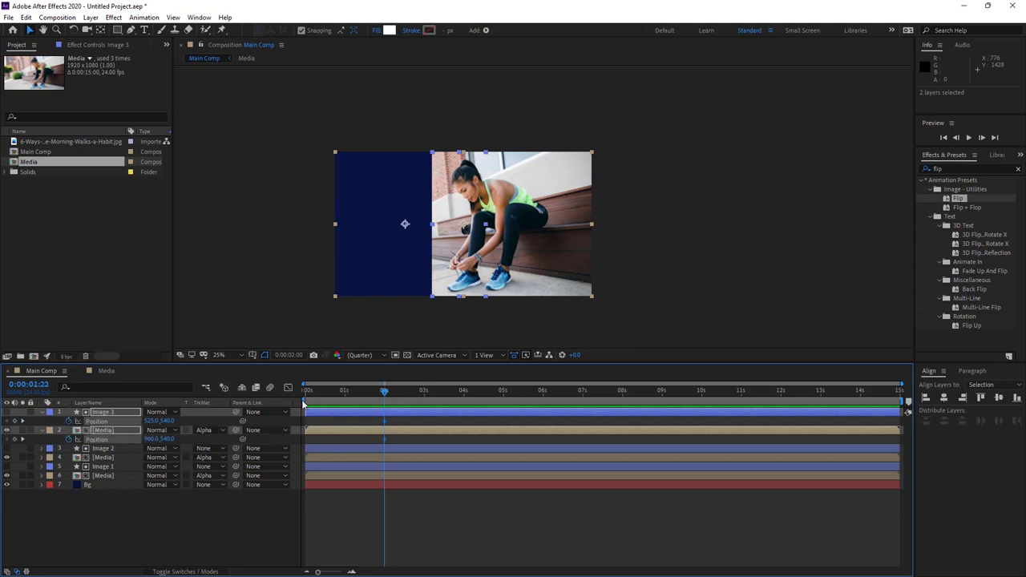
drag(303, 404, 277, 403)
drag(144, 421, 48, 421)
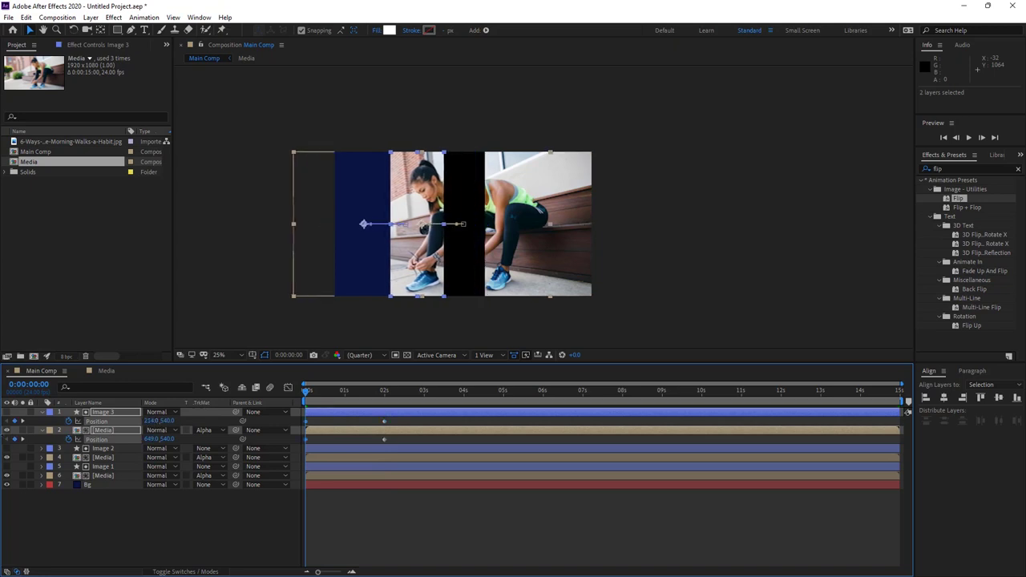
click(417, 229)
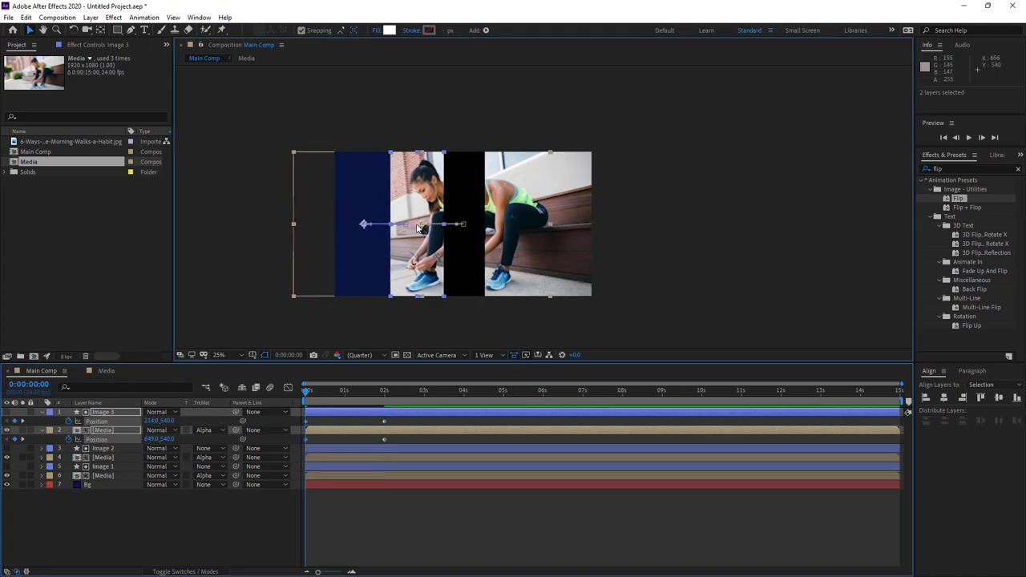
drag(417, 229, 267, 222)
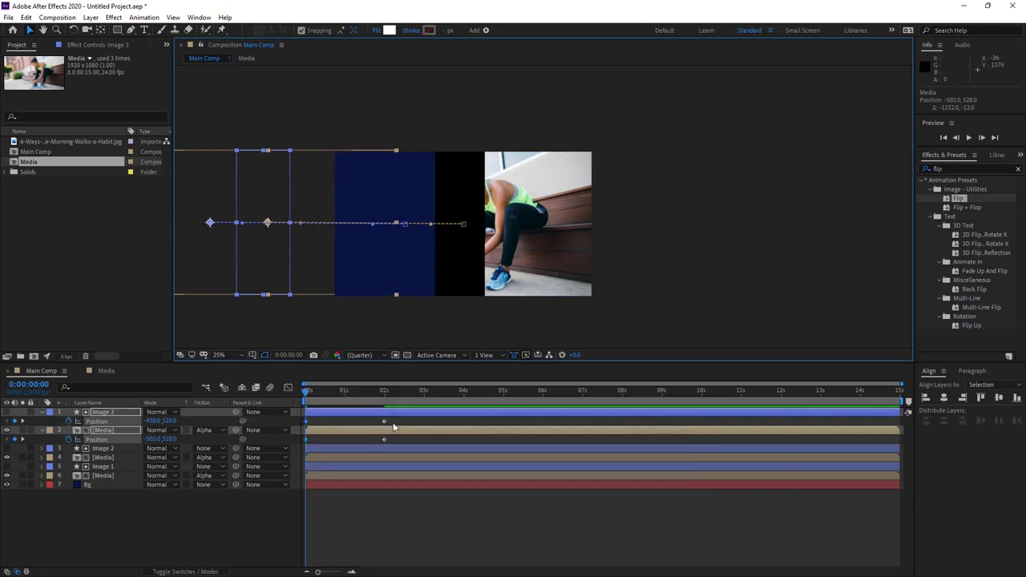
Keyframe Image 2 and its media at 2 seconds and slide them off-screen left at frame 0
click(113, 449)
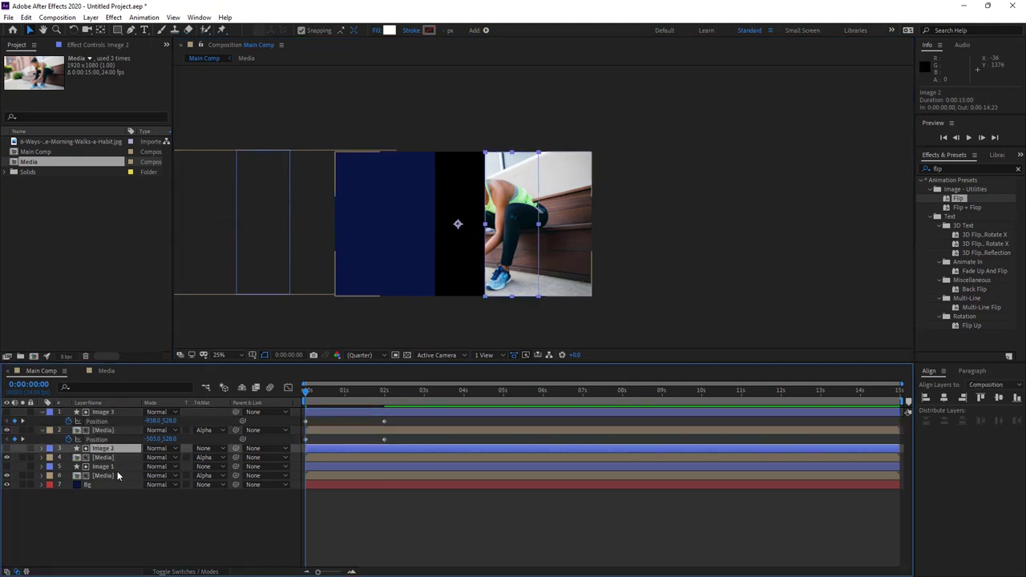
shift+click(117, 476)
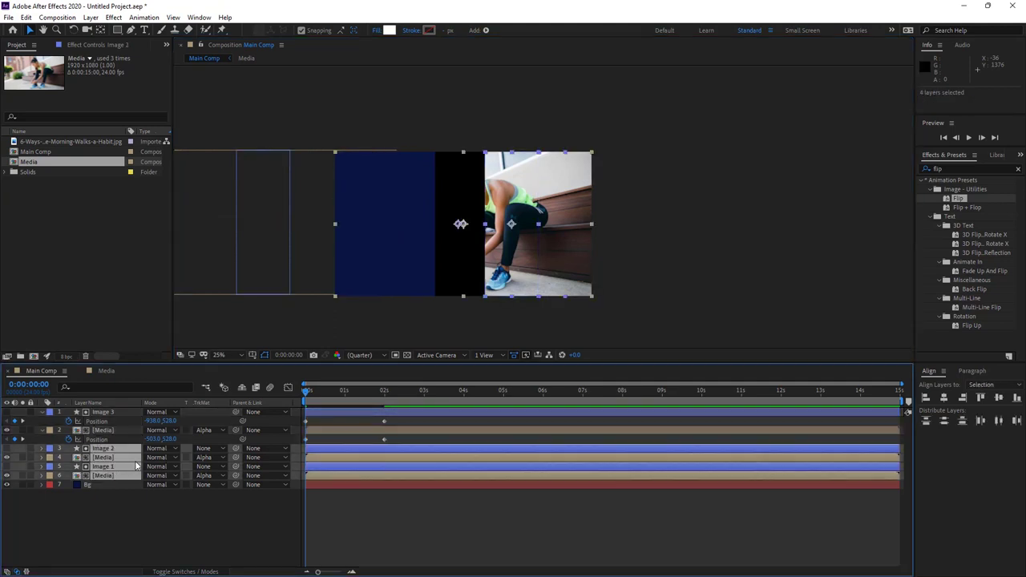
drag(303, 393, 382, 398)
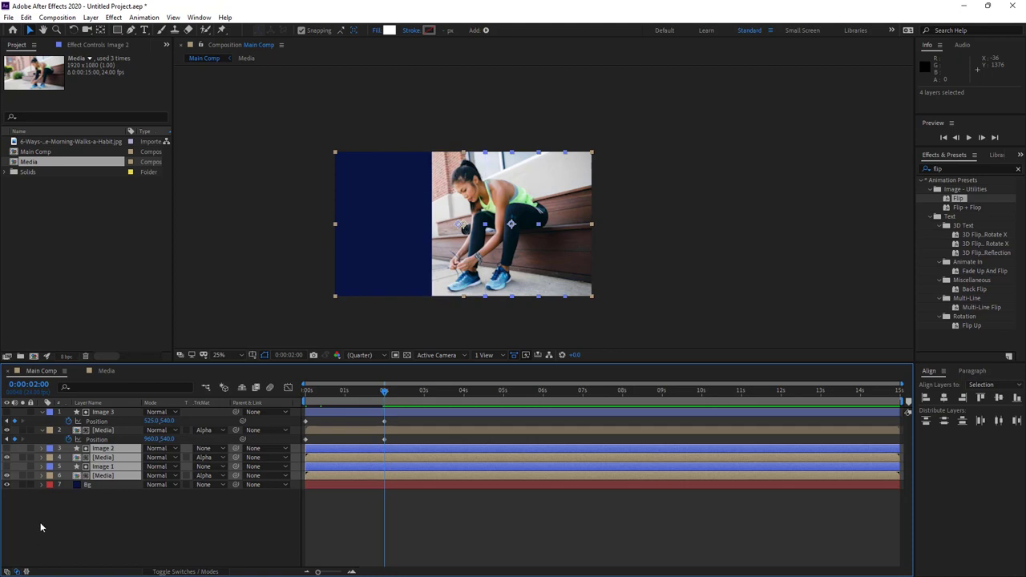
key(p)
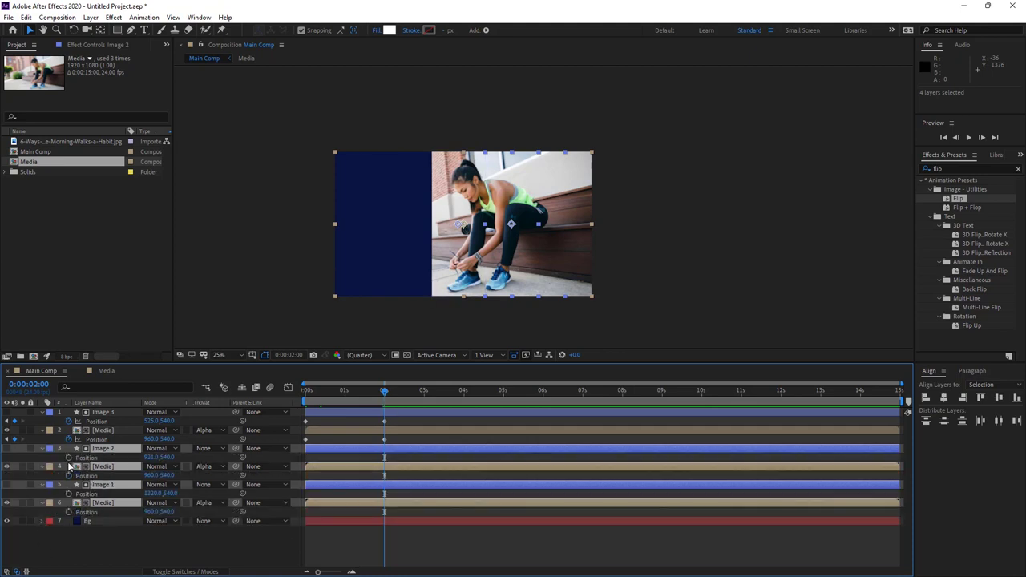
click(69, 458)
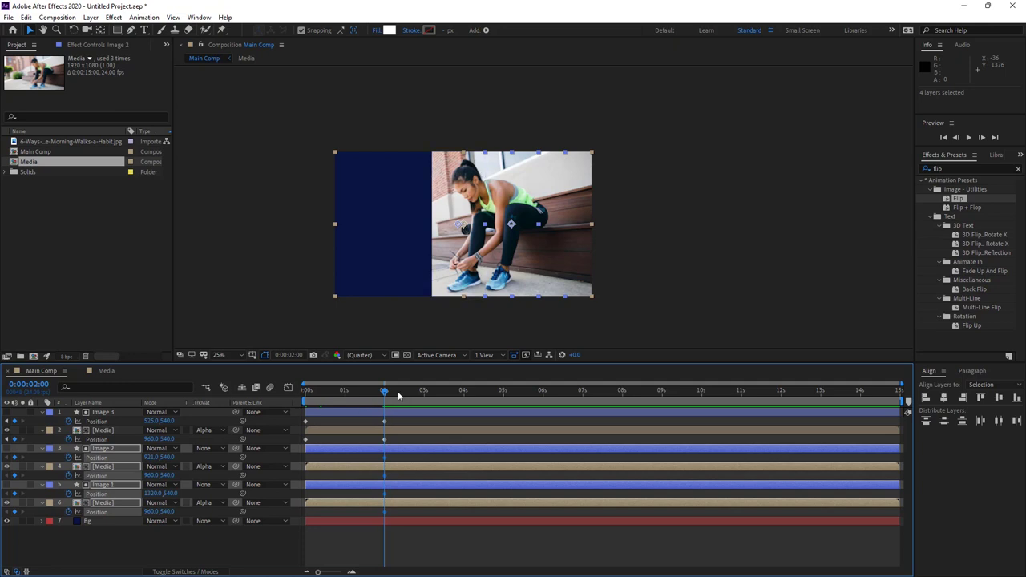
key(Home)
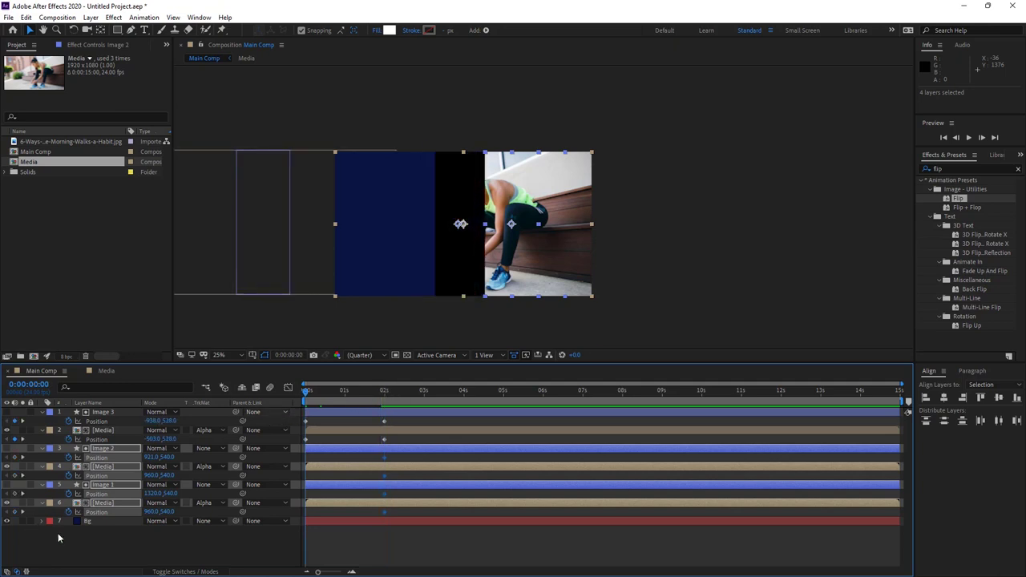
click(122, 551)
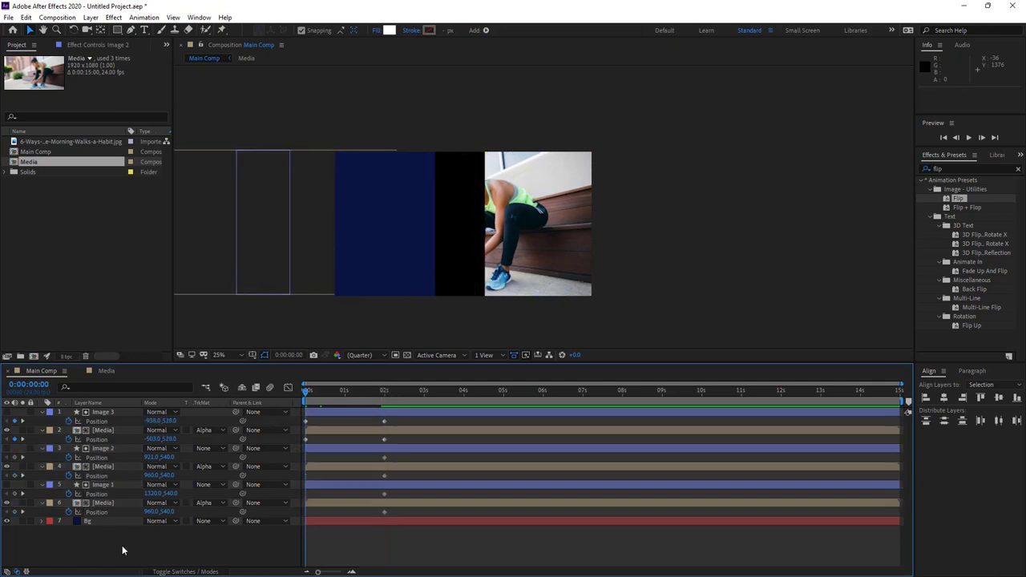
click(111, 447)
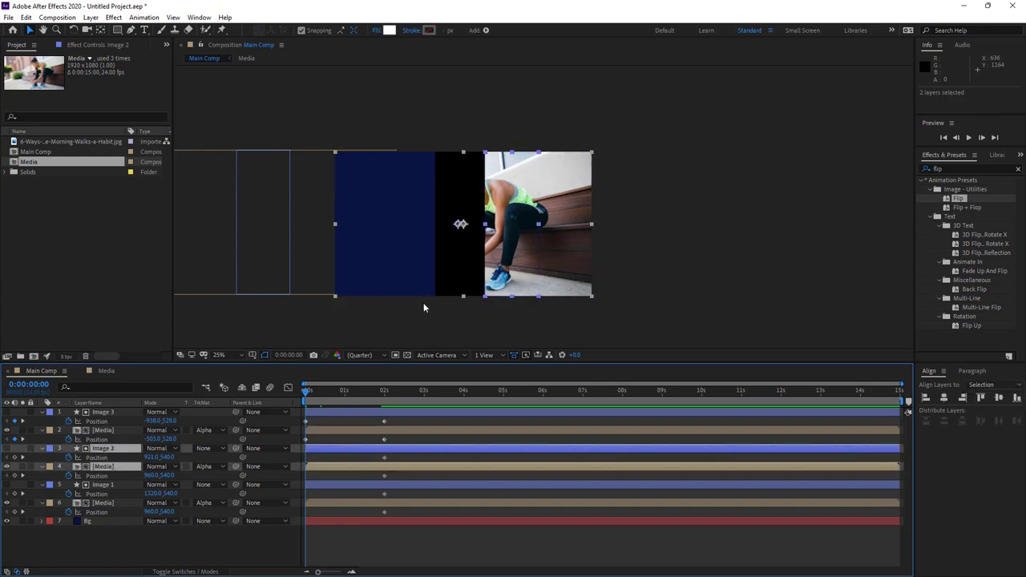
drag(516, 231, 288, 232)
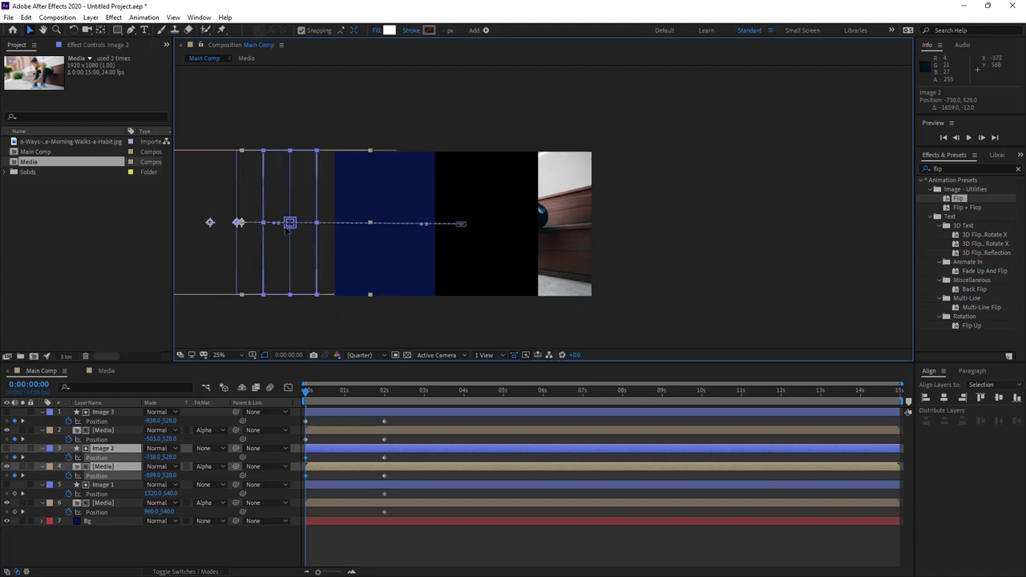
Drag Image 1 and layer 6 [Media] off the comp's left side at frame 0, then preview
click(287, 231)
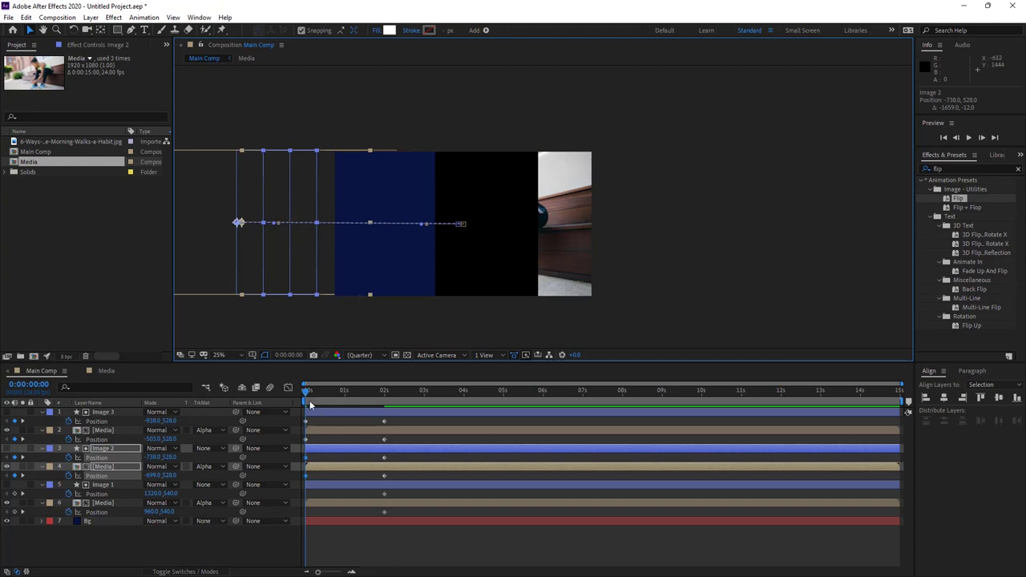
click(107, 551)
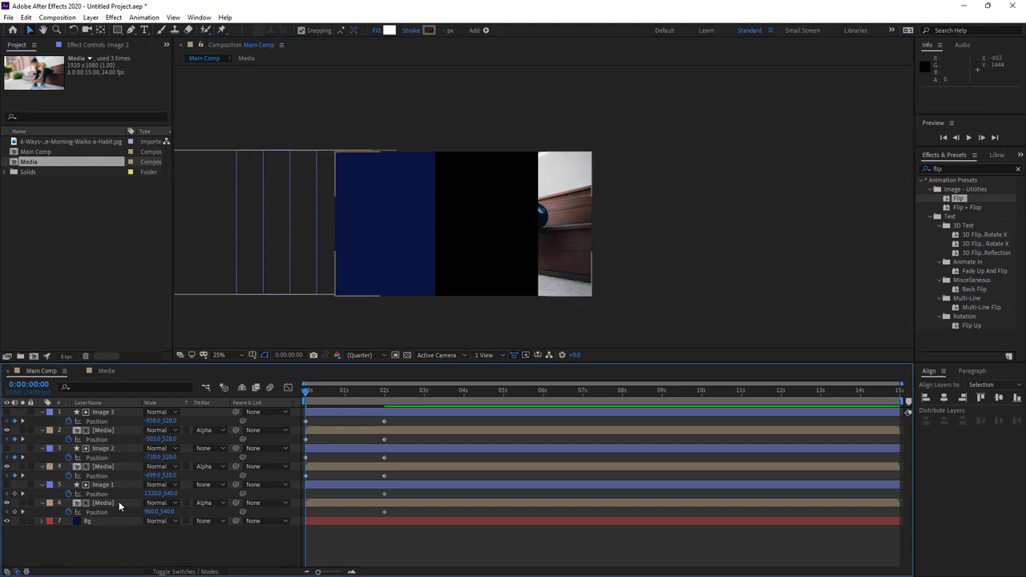
click(108, 502)
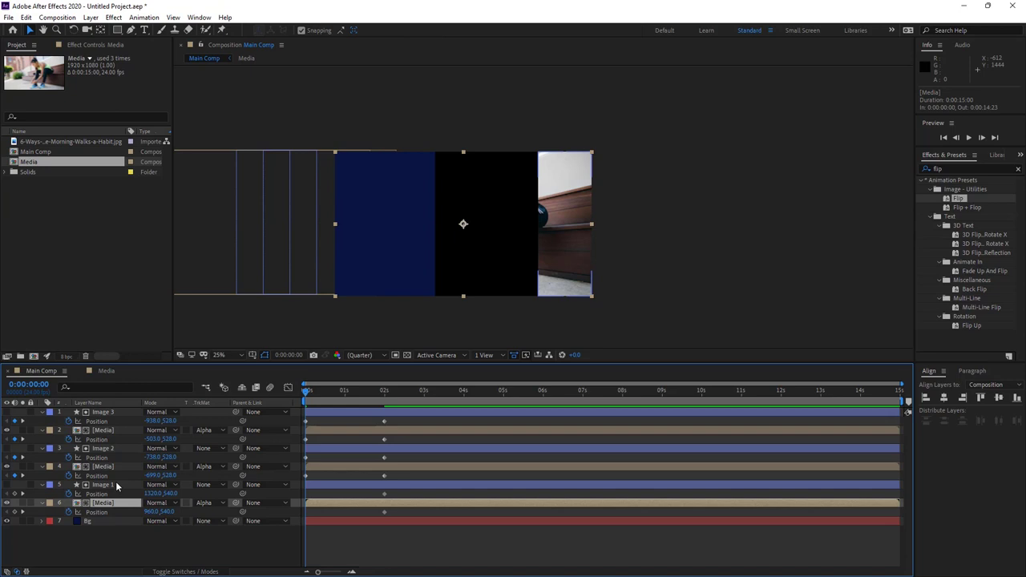
shift+click(116, 485)
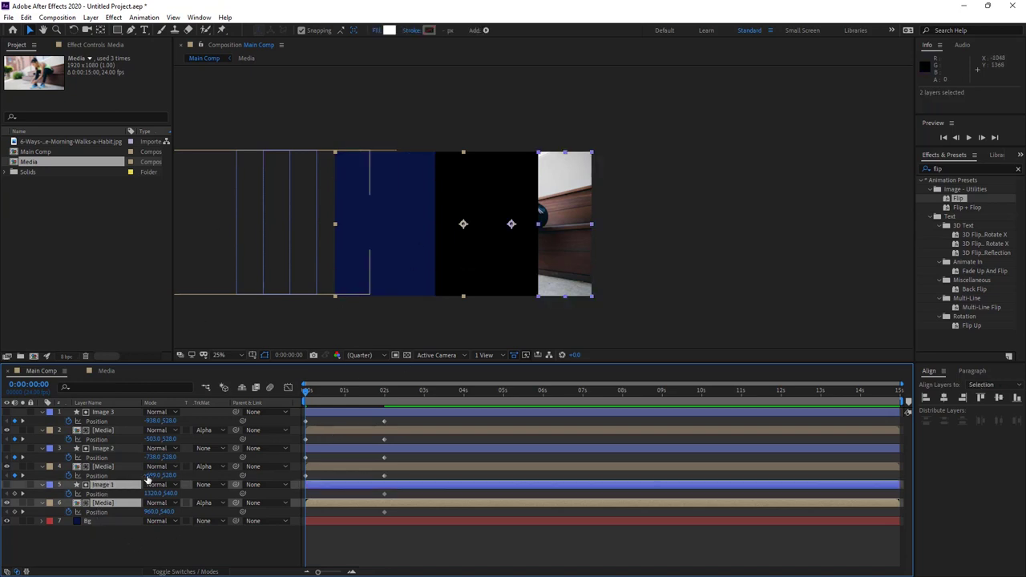
drag(558, 222, 300, 219)
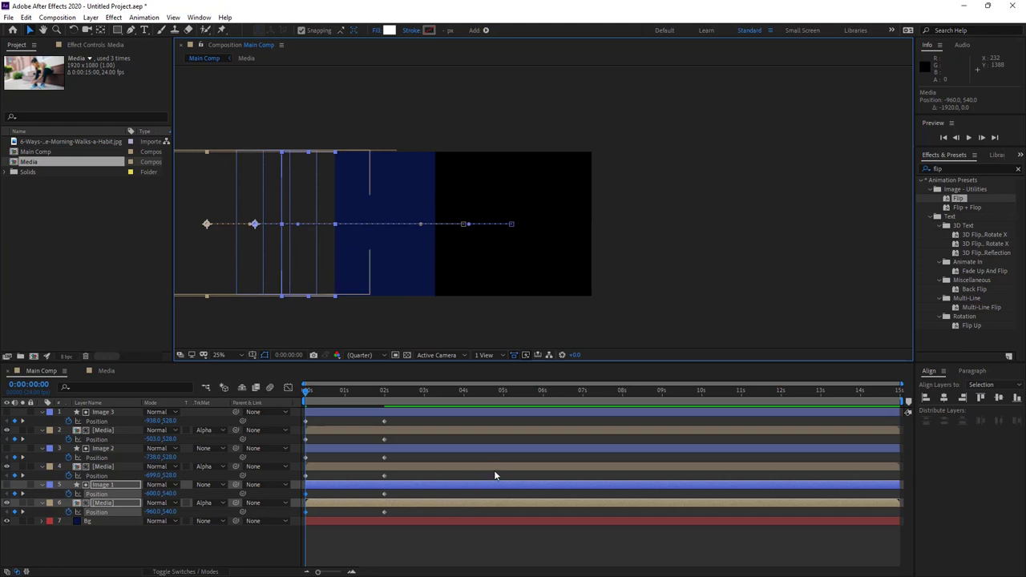
key(space)
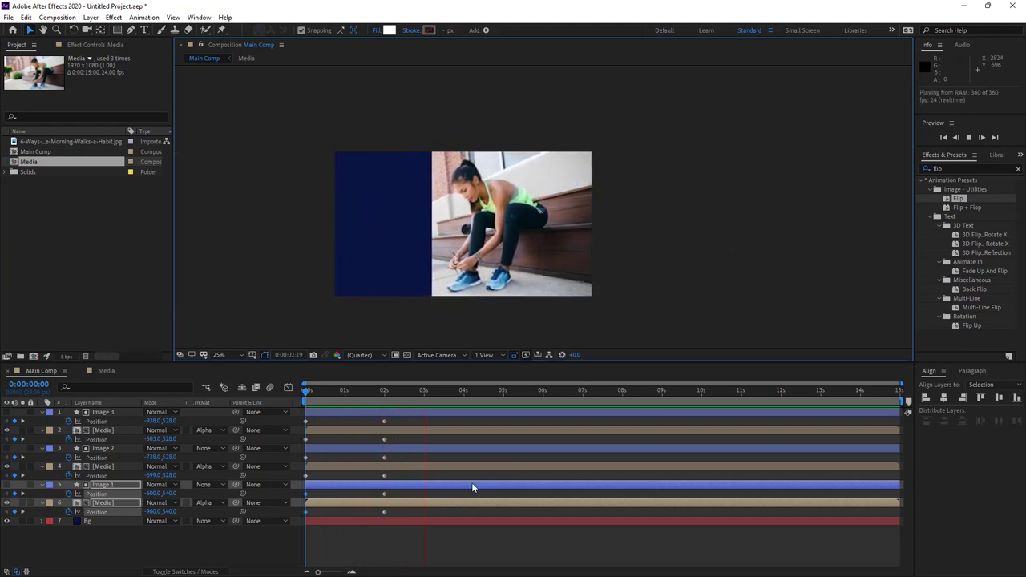
Set the work area end to 0:00:02:13, preview, and select the 2-second Position keyframes
key(space)
click(415, 394)
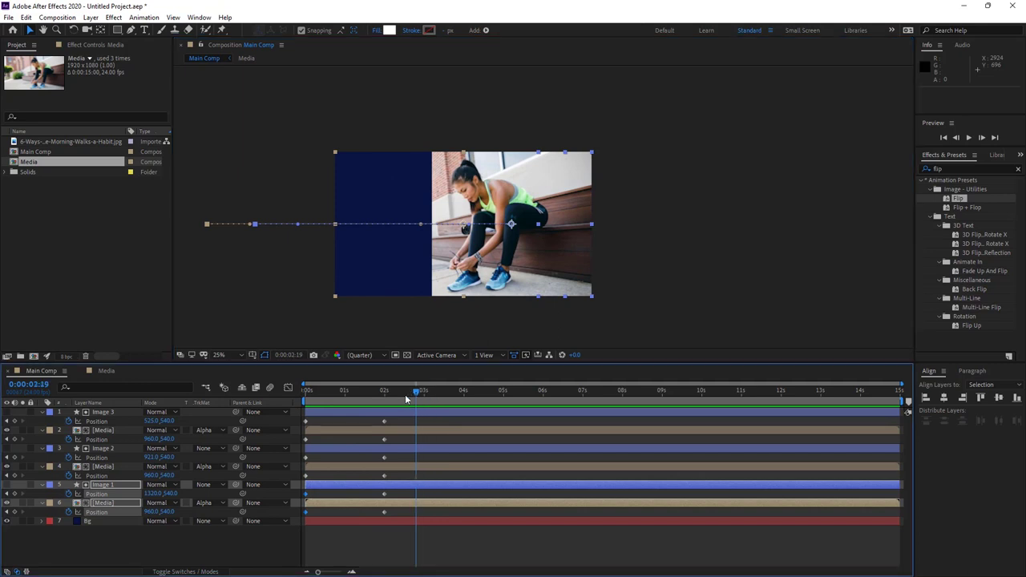
click(405, 394)
key(n)
click(665, 244)
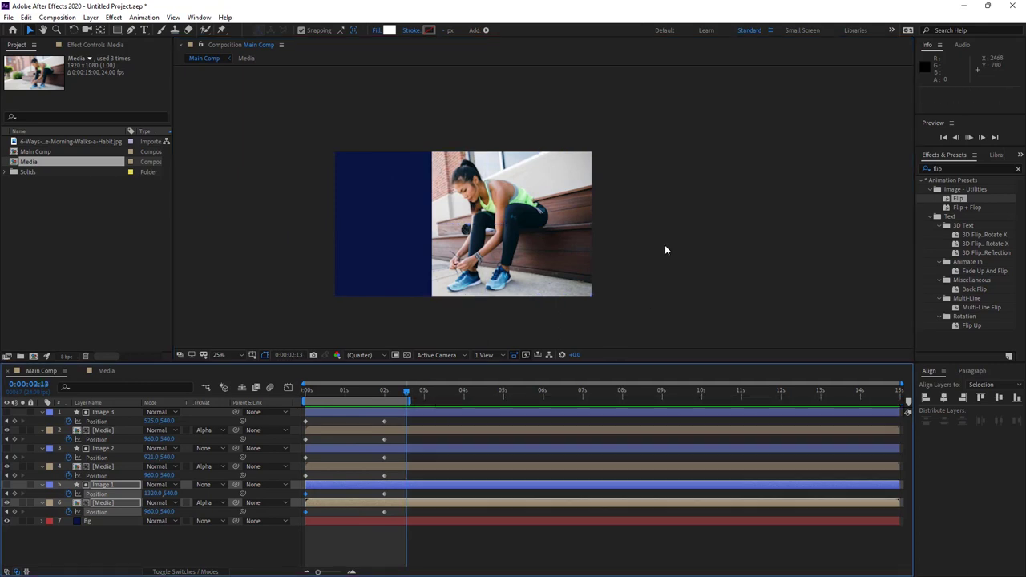
key(space)
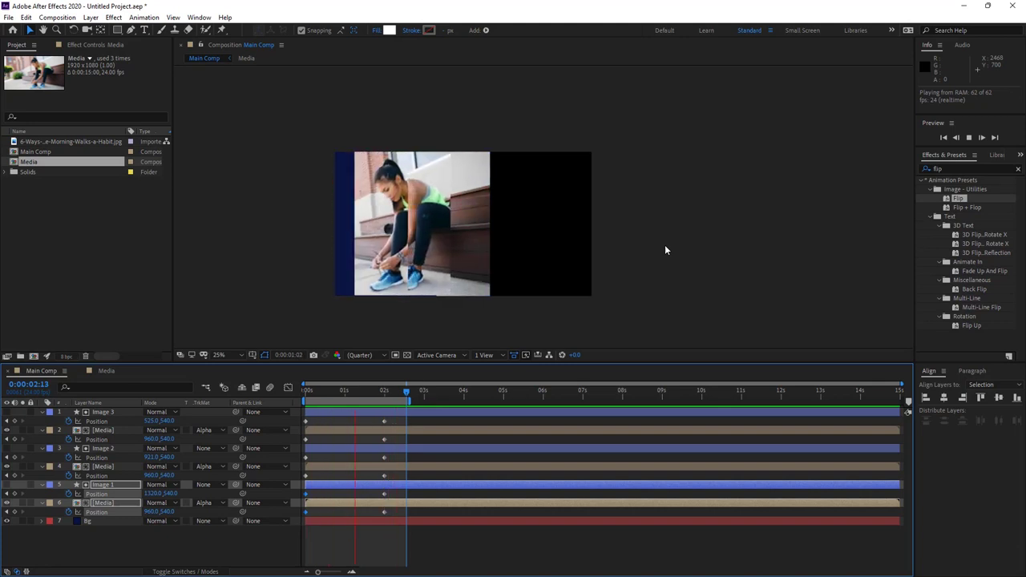
key(space)
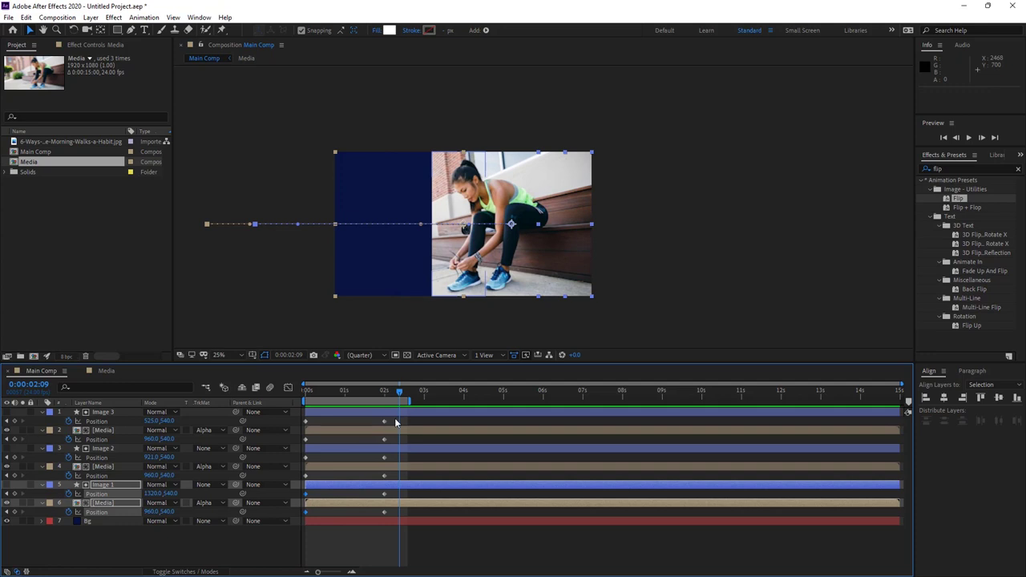
drag(394, 417, 315, 544)
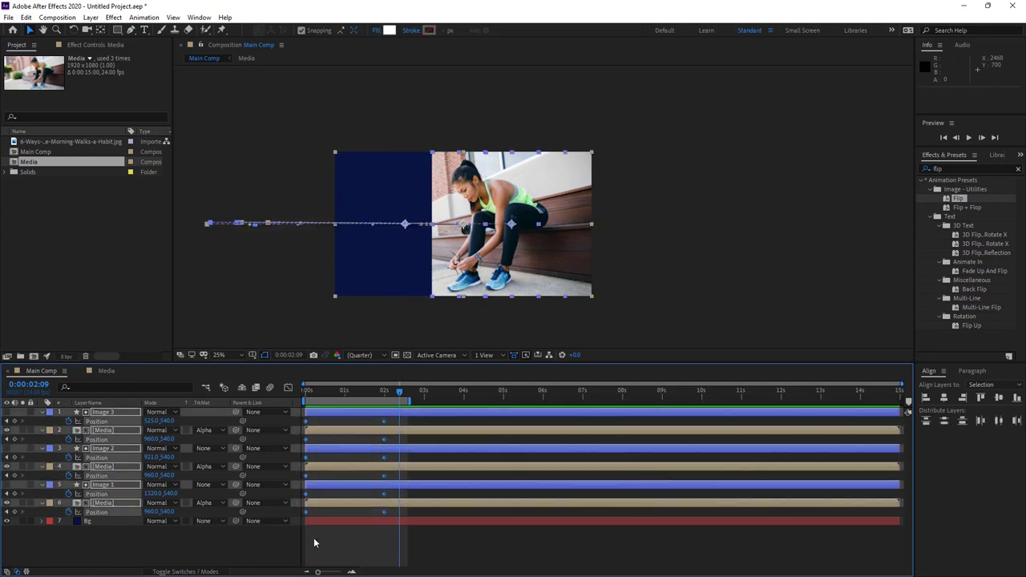
Apply Easy Ease to the position keyframes and select them on the Graph Editor speed curves
right_click(386, 420)
mouse_move(456, 558)
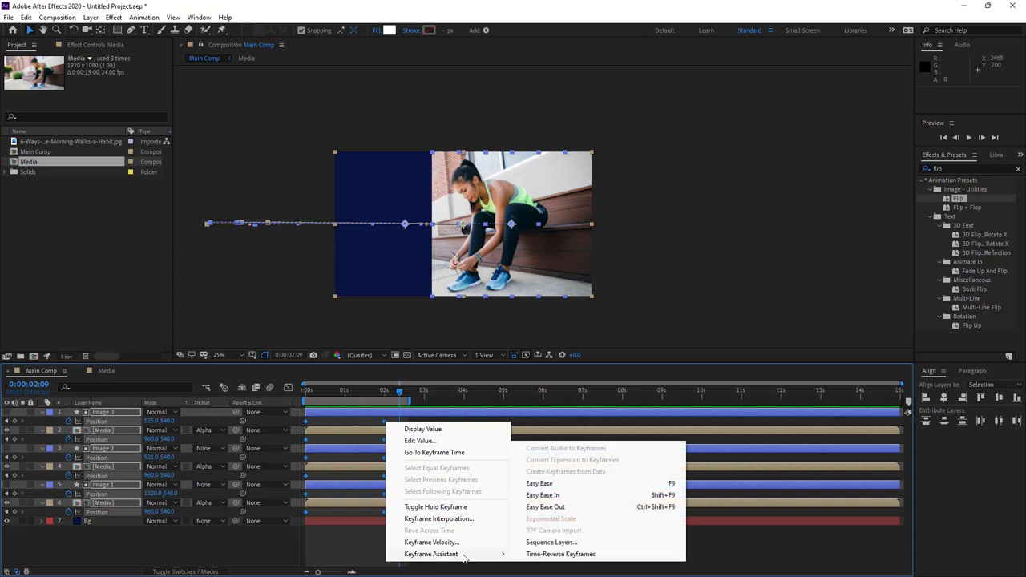
click(545, 484)
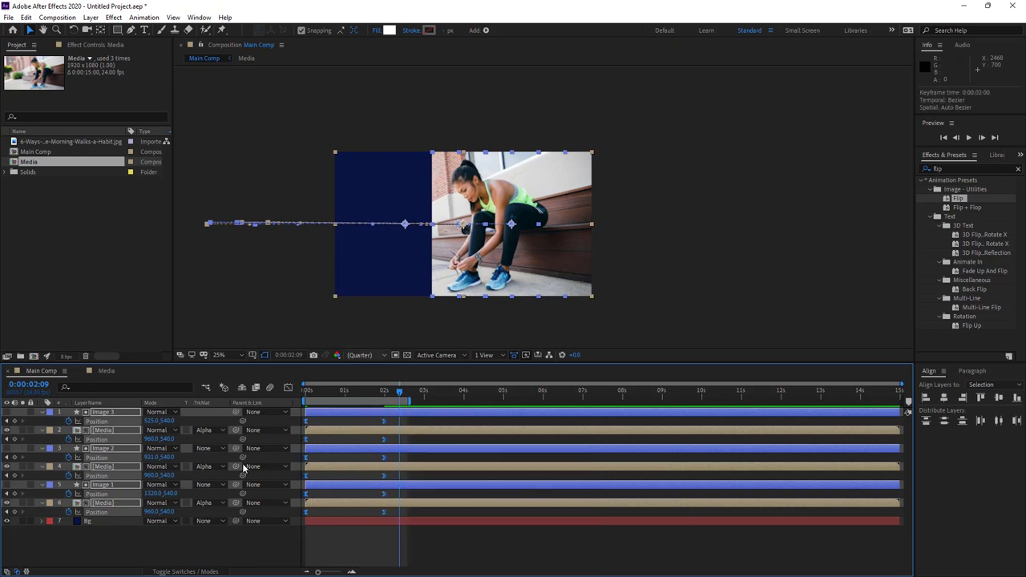
click(288, 388)
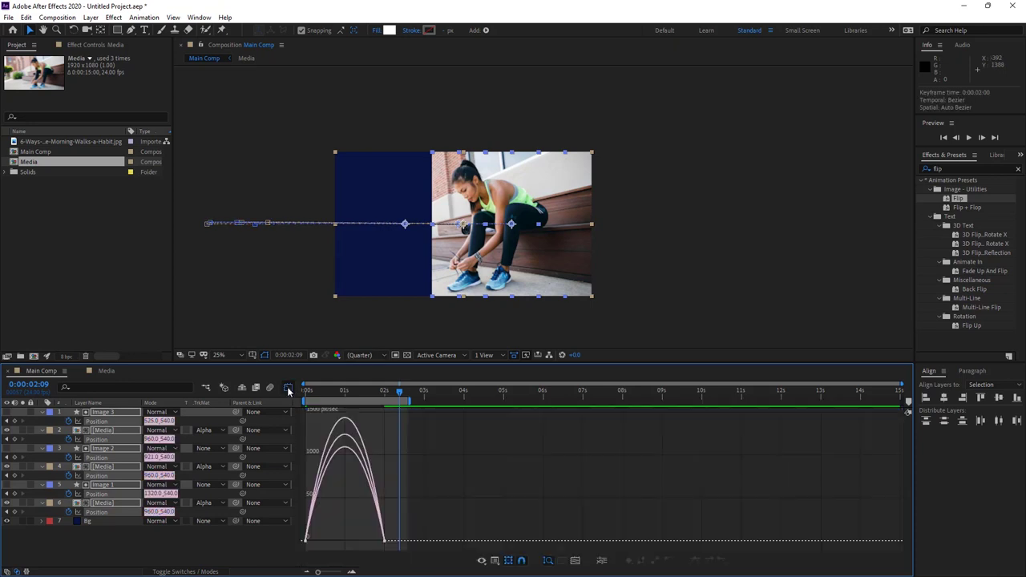
drag(430, 492, 345, 539)
Preview the eased slide-in and return to the start of the composition
key(space)
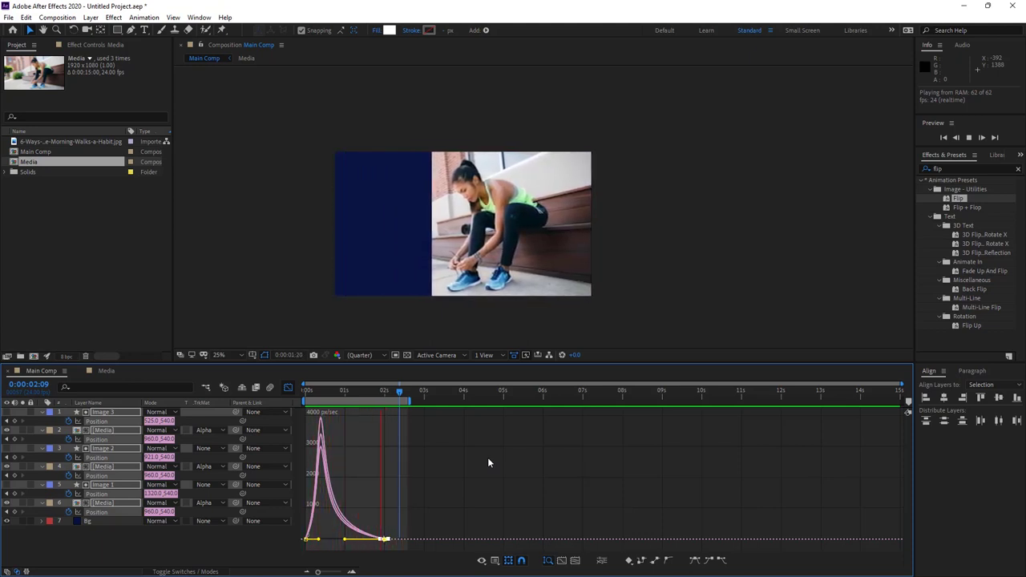
click(401, 393)
drag(403, 393, 305, 395)
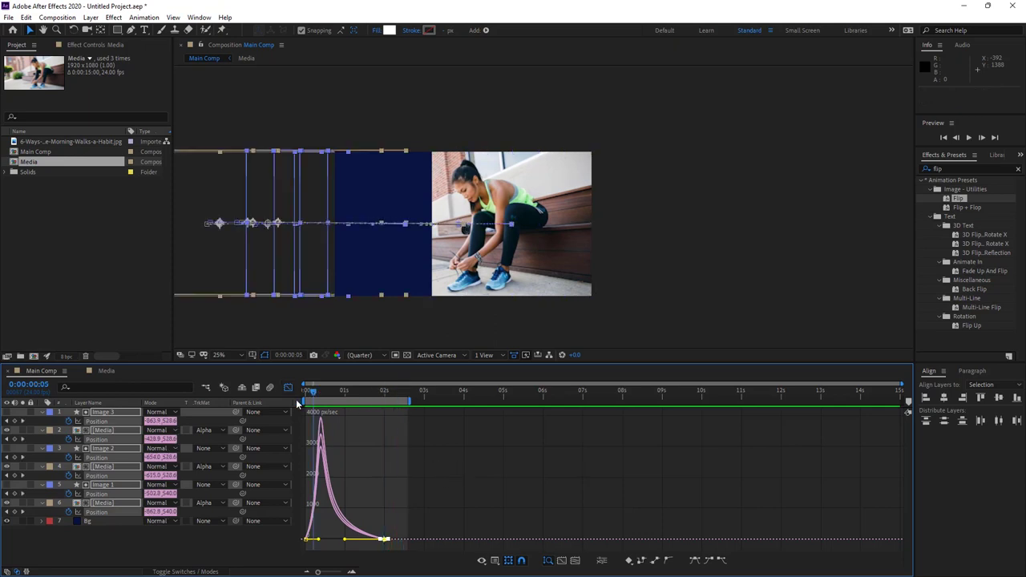
Keyframe Bg's Scale at 2 seconds, set its width to 0% at frame 0, and preview
click(42, 413)
click(98, 513)
click(101, 468)
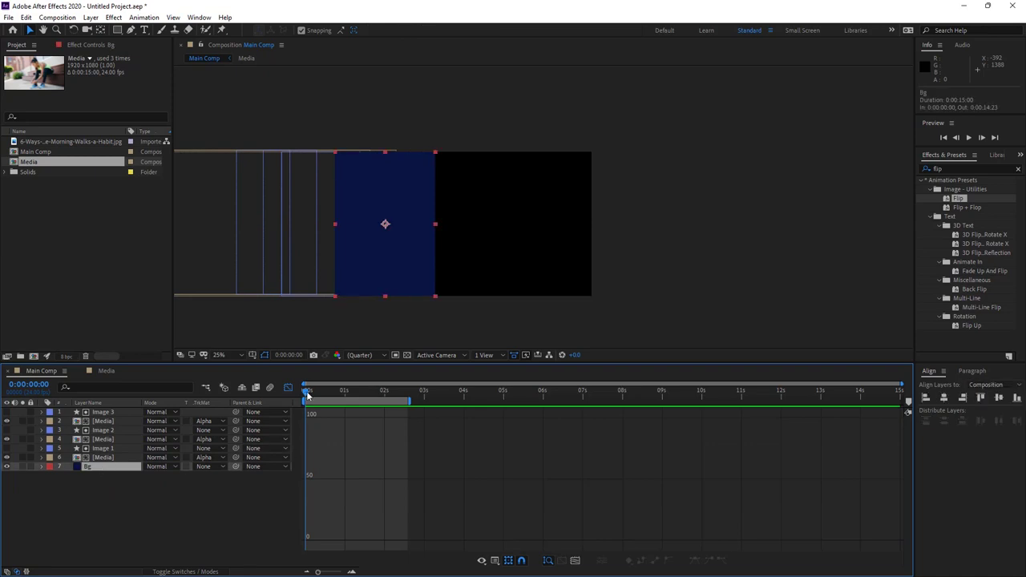
drag(307, 395, 386, 396)
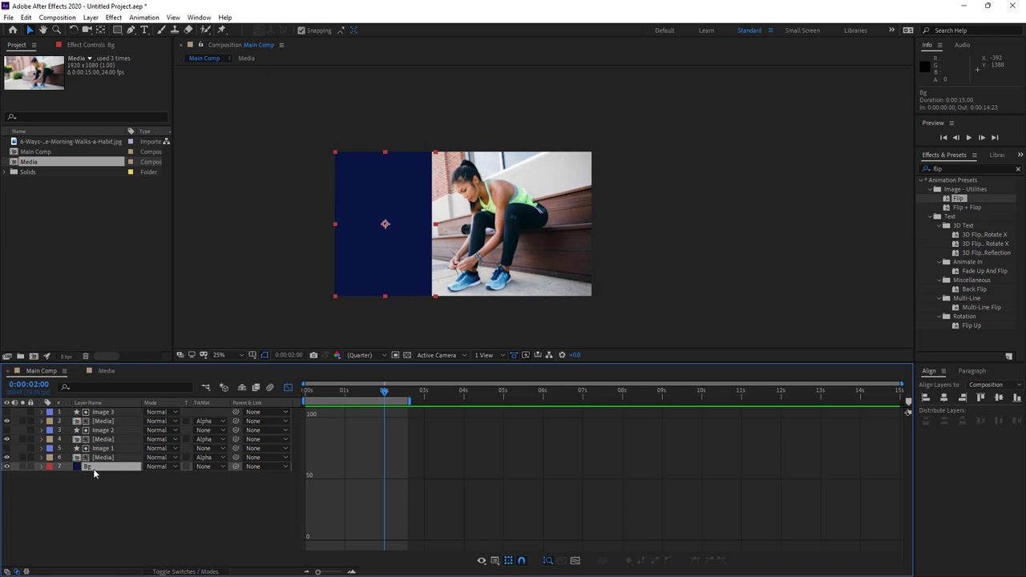
key(s)
click(69, 476)
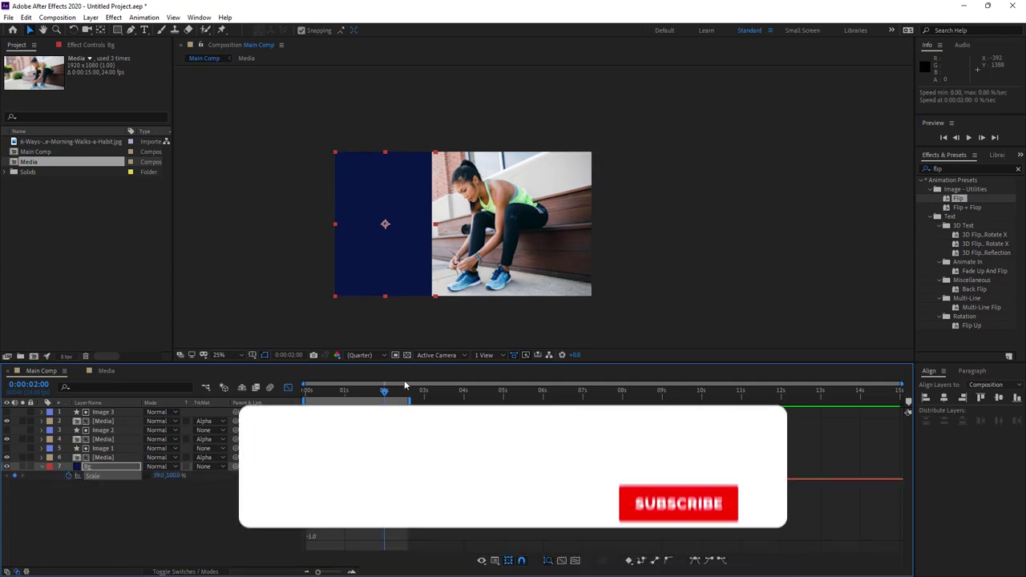
key(Home)
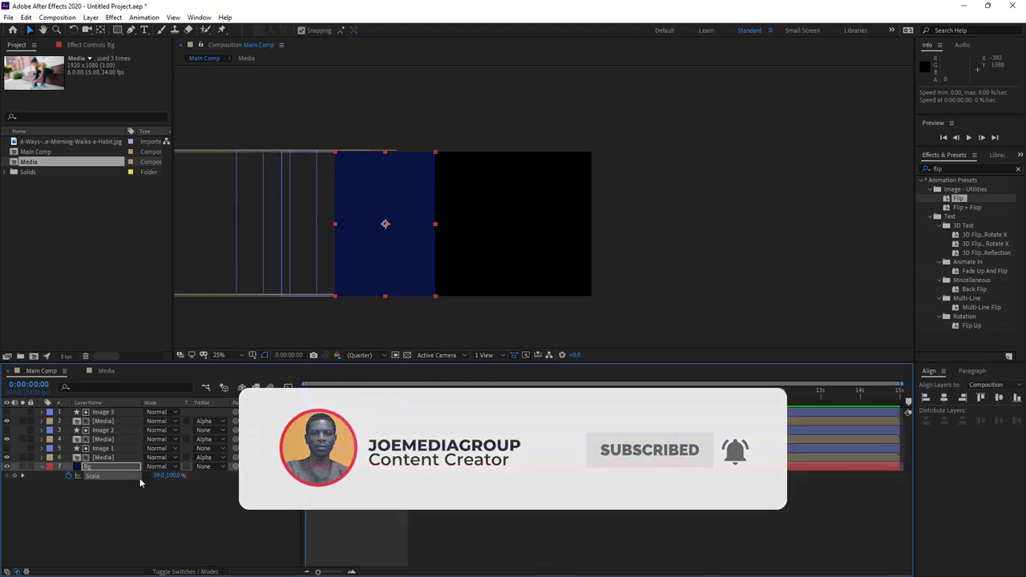
click(158, 476)
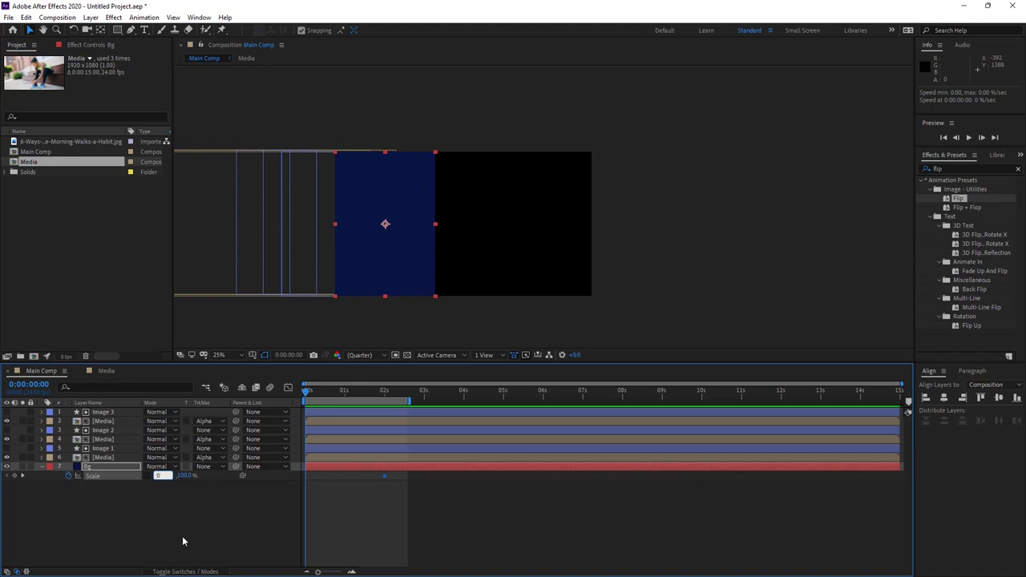
key(Return)
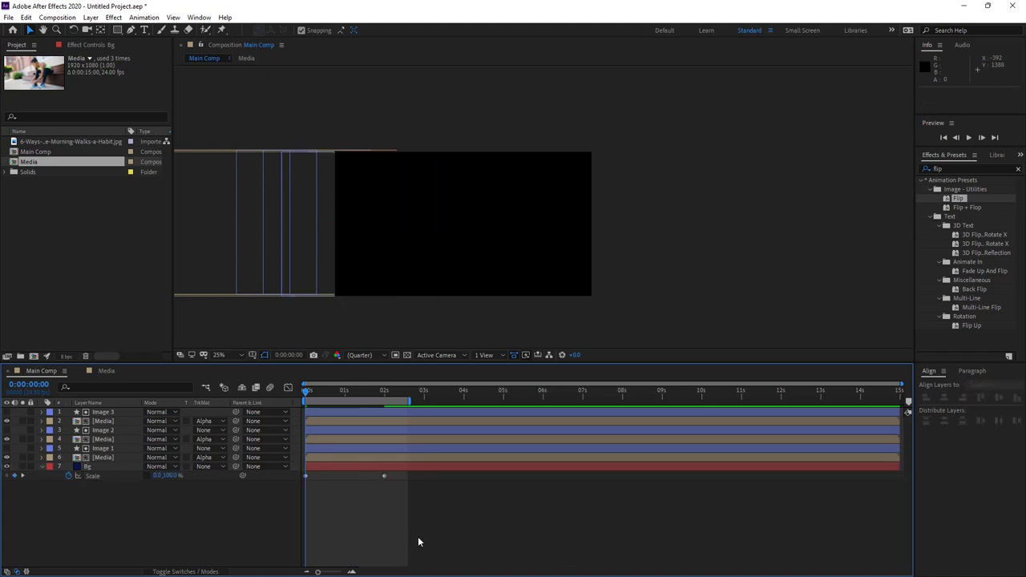
key(space)
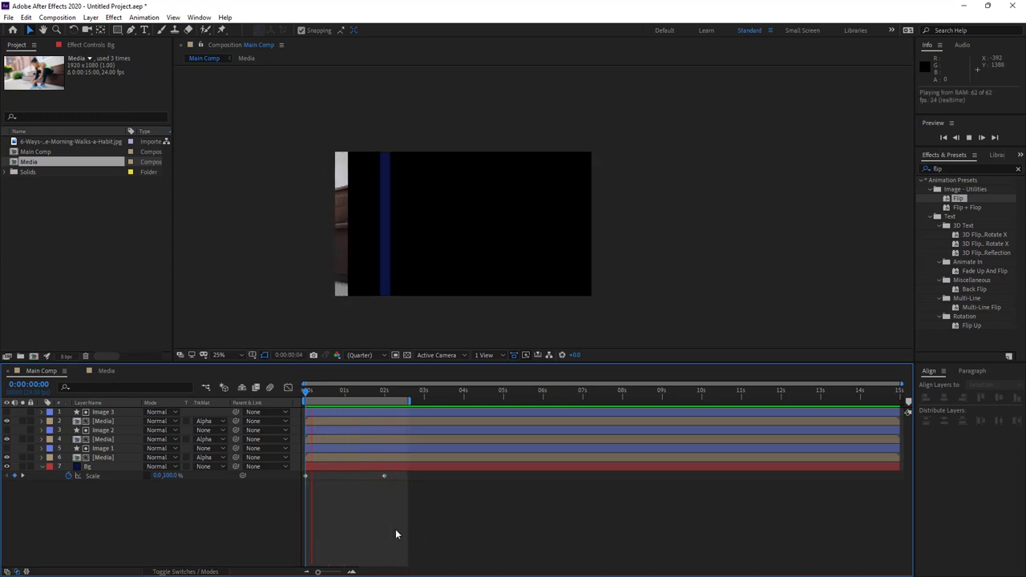
Move Bg's anchor point to its left edge with the Pan Behind tool and preview
key(space)
drag(320, 391, 345, 401)
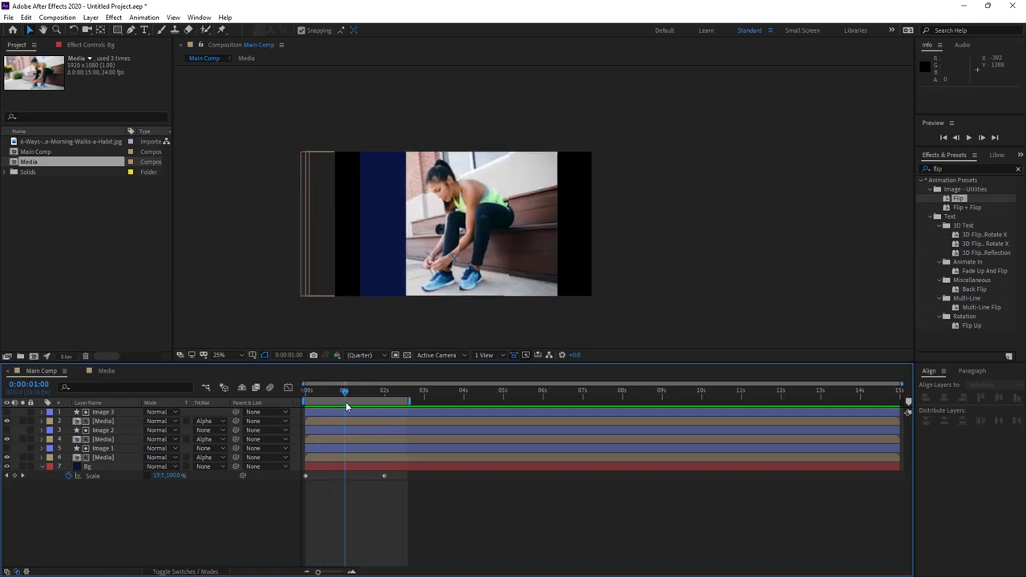
click(110, 465)
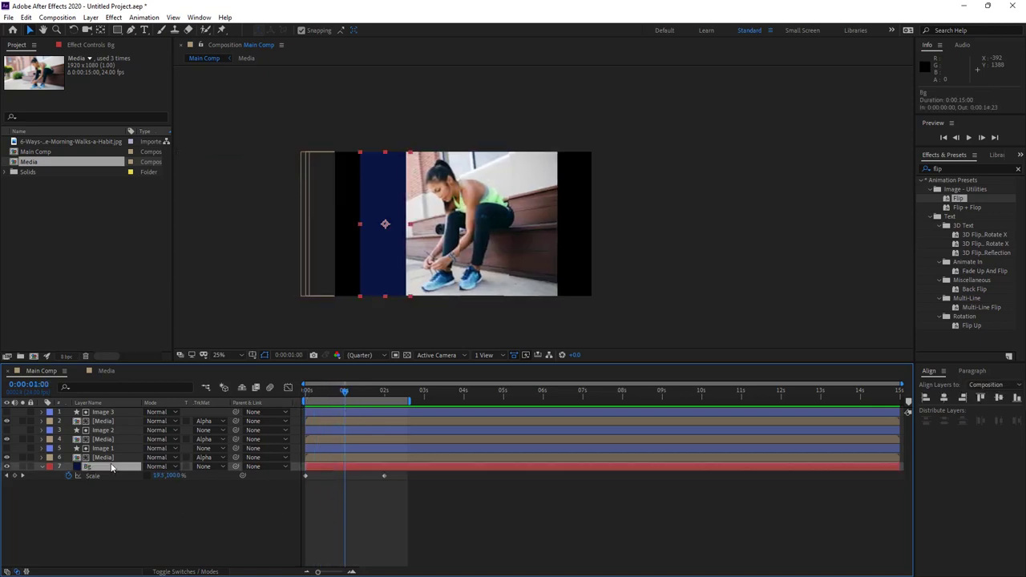
click(102, 32)
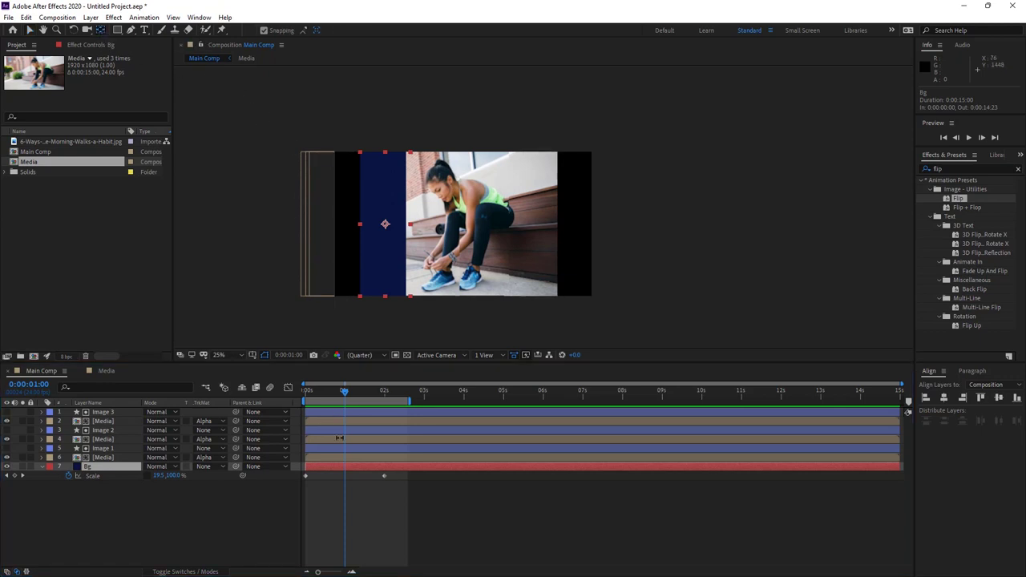
drag(346, 394, 390, 392)
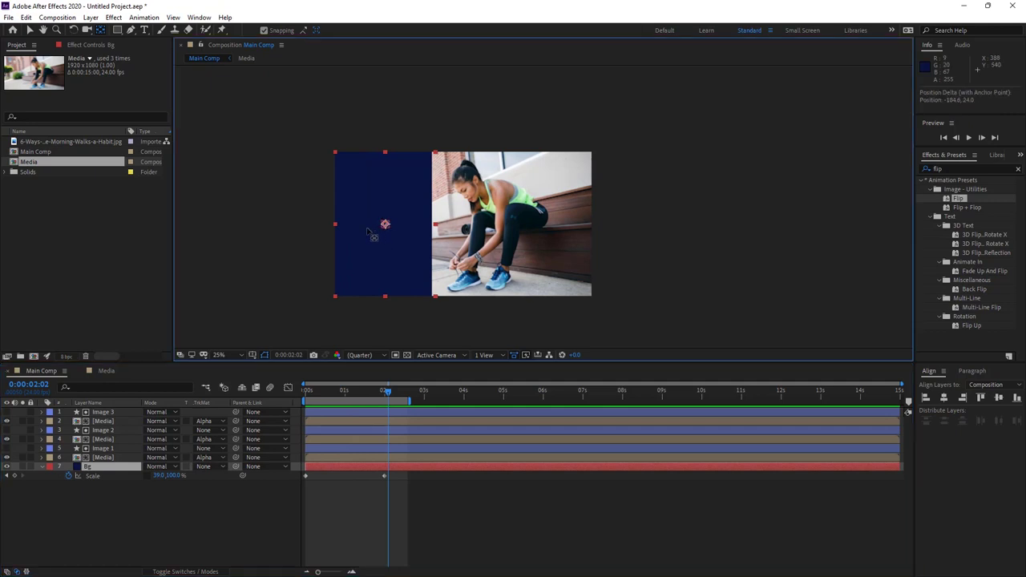
drag(386, 226, 335, 225)
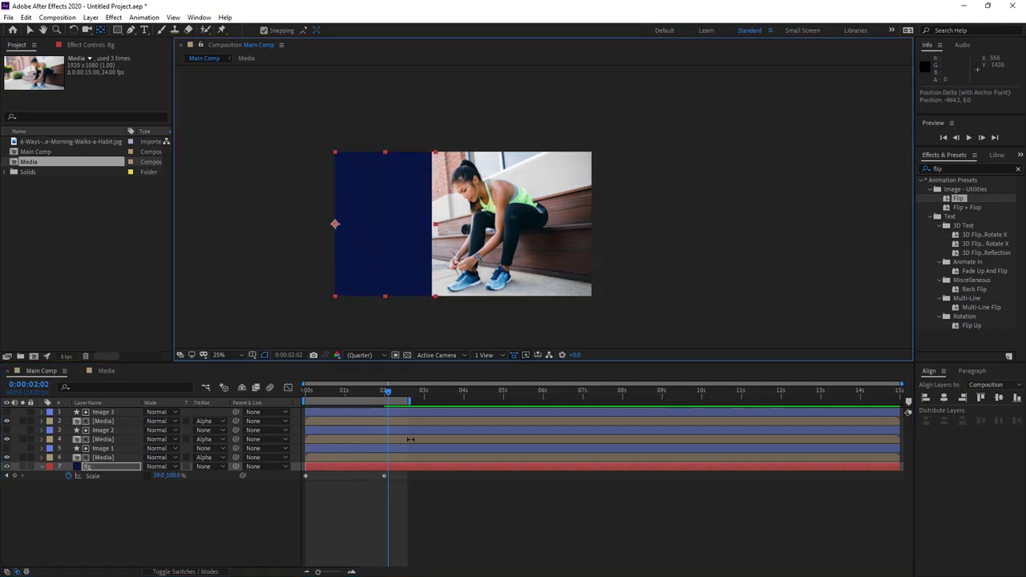
key(space)
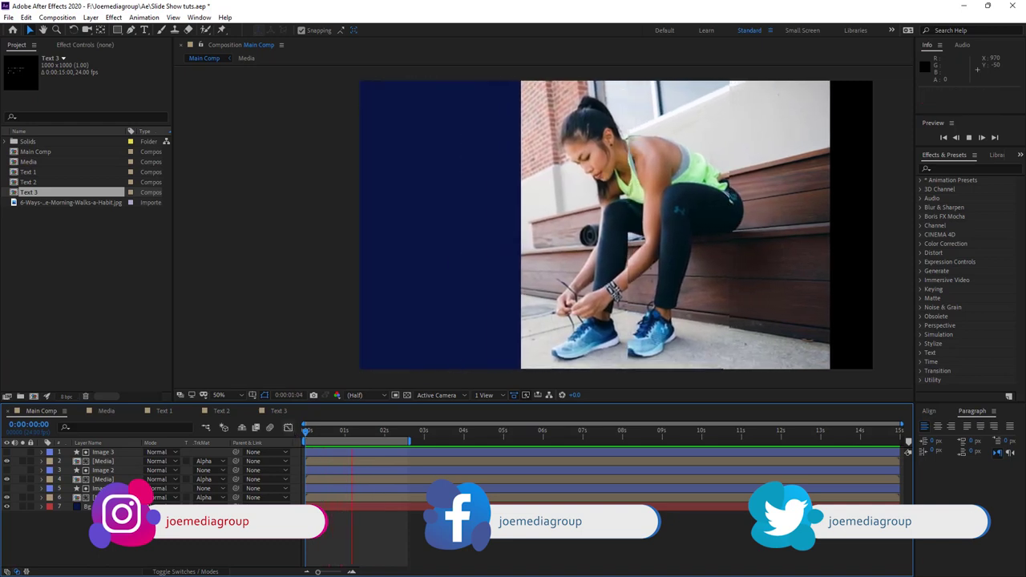
click(108, 455)
click(107, 453)
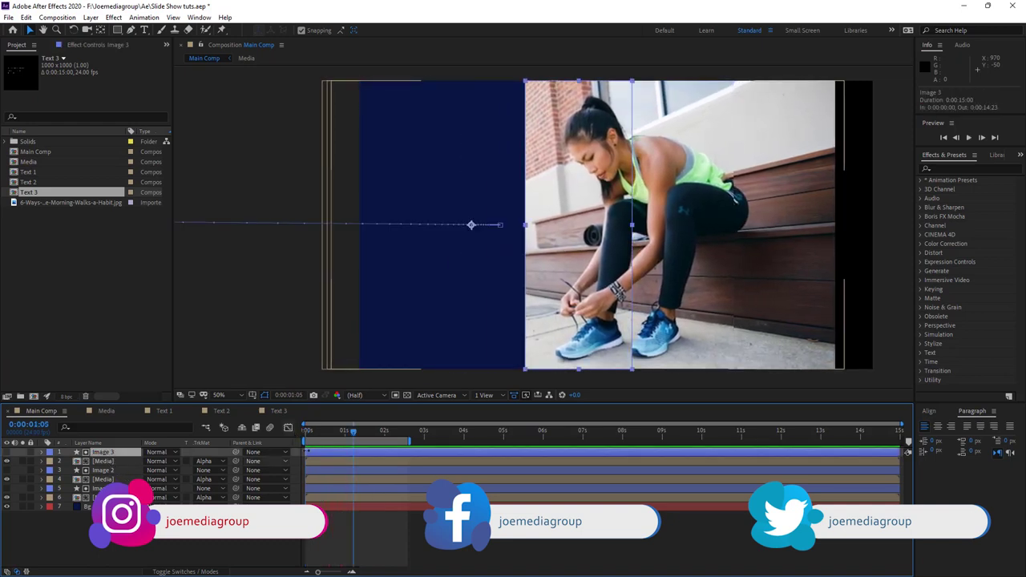
click(288, 427)
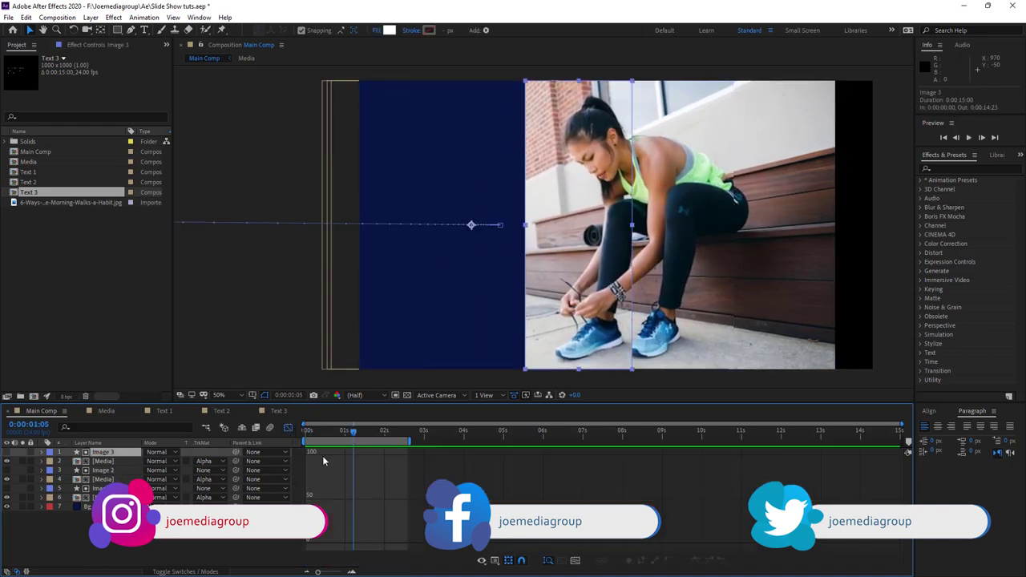
key(p)
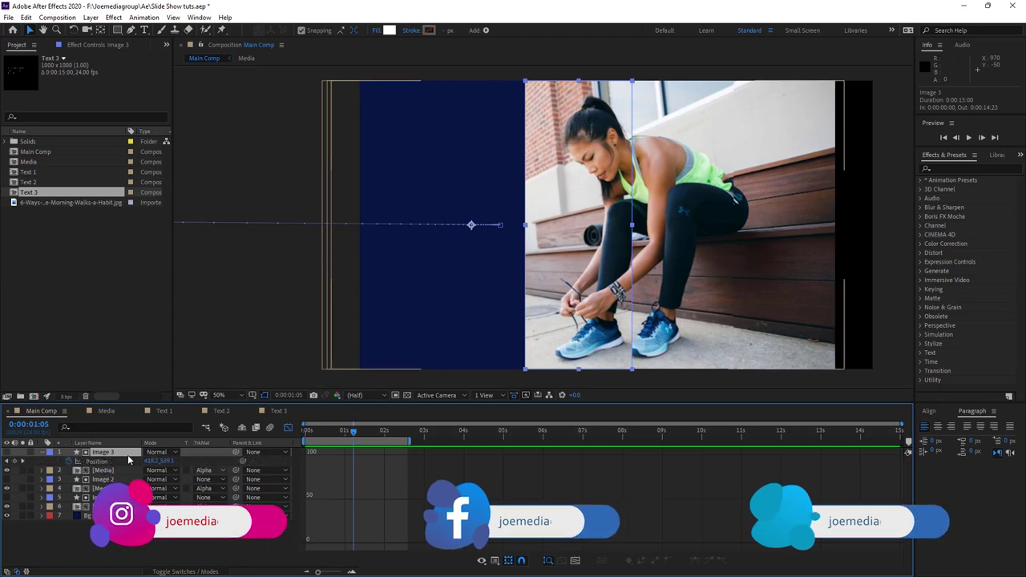
key(F2)
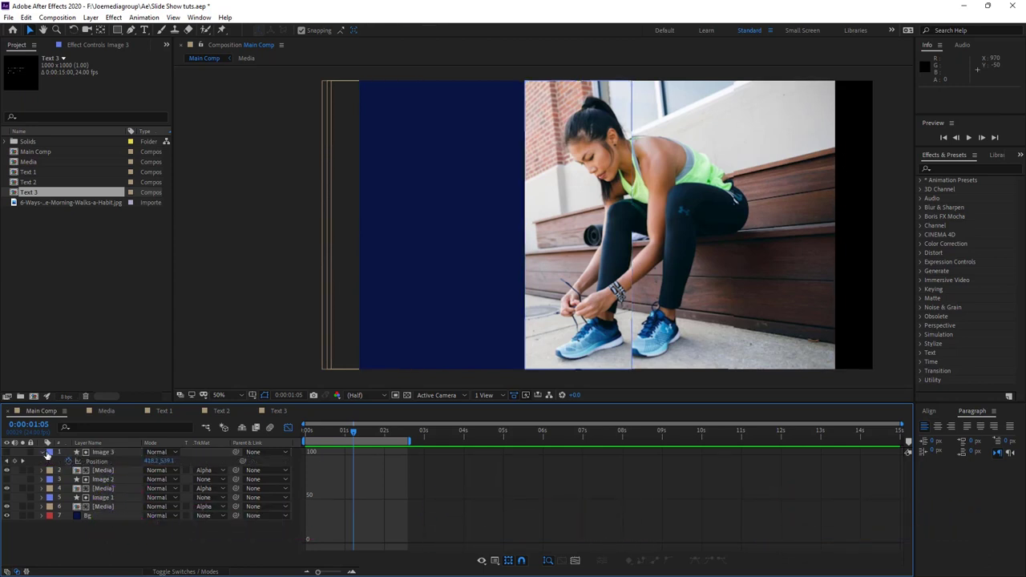
click(49, 452)
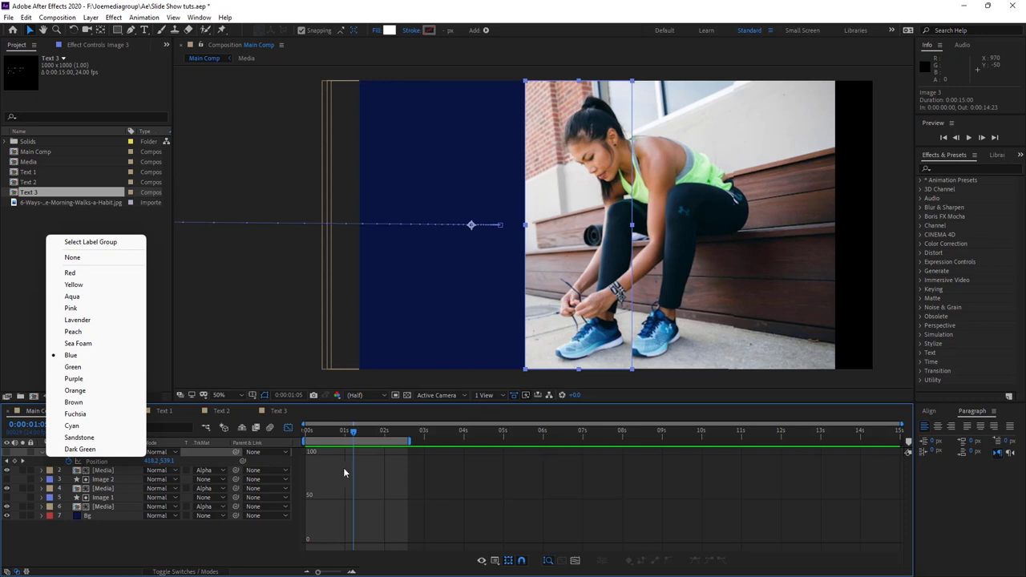
click(289, 427)
click(290, 426)
key(space)
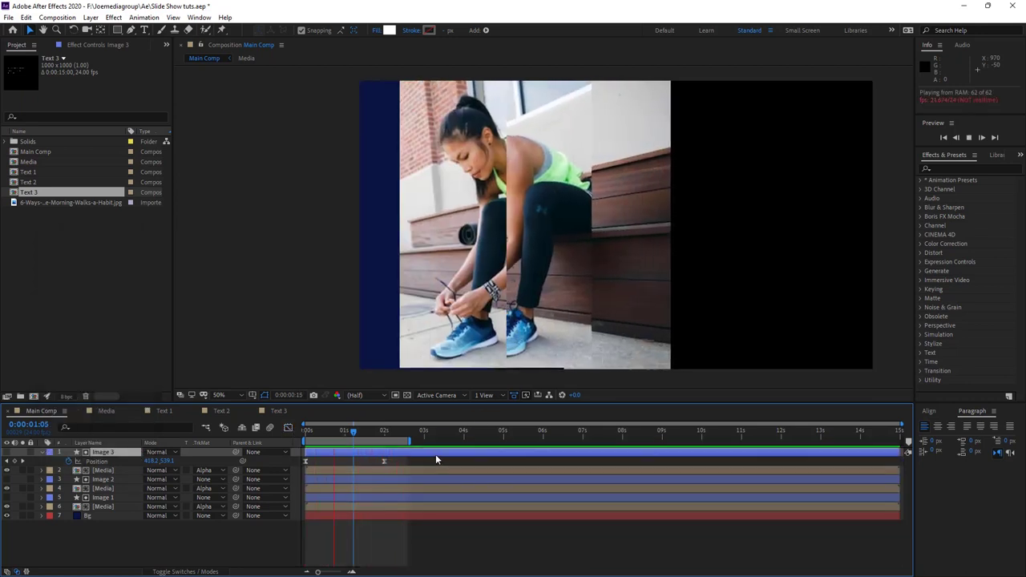
click(164, 524)
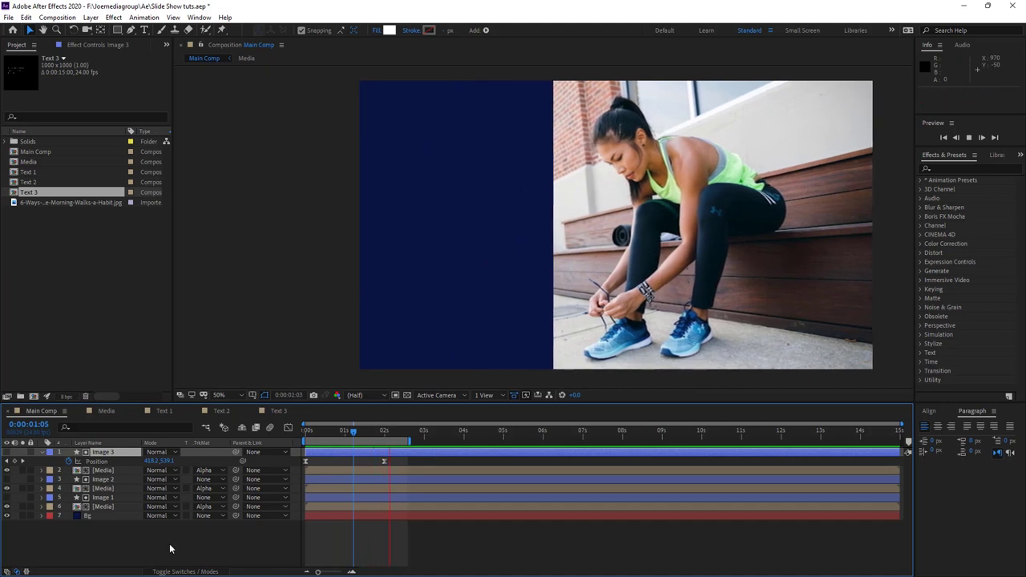
click(34, 396)
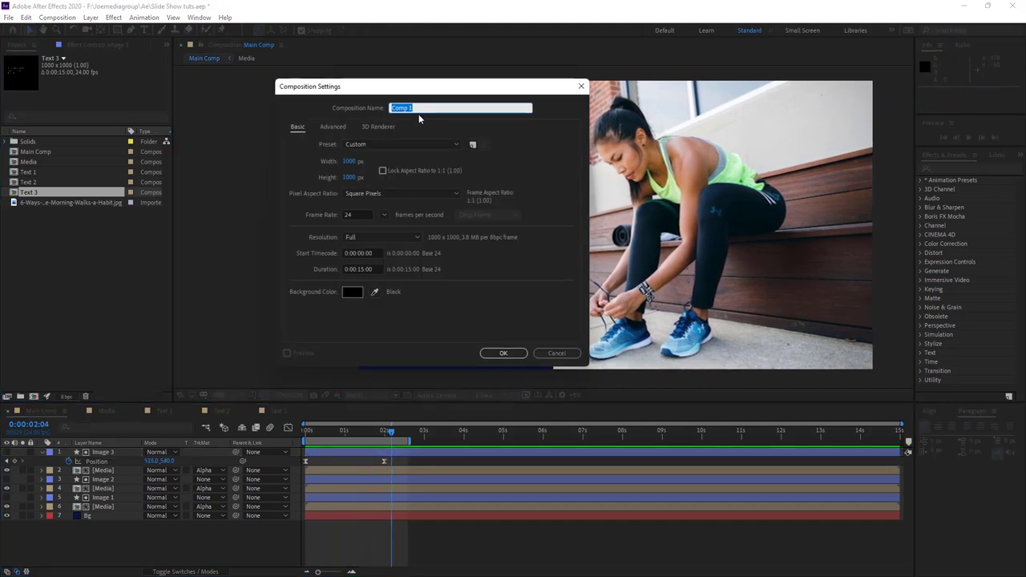
Name the new composition 'Text 1' and size it 1000×500 px
text(Texty)
key(BackSpace)
click(351, 161)
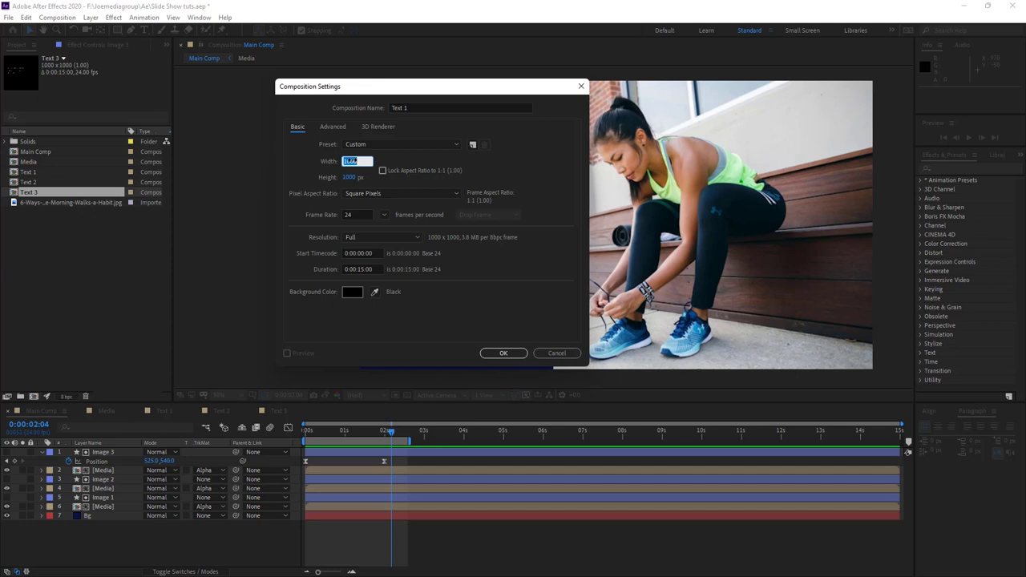
click(350, 177)
text(500)
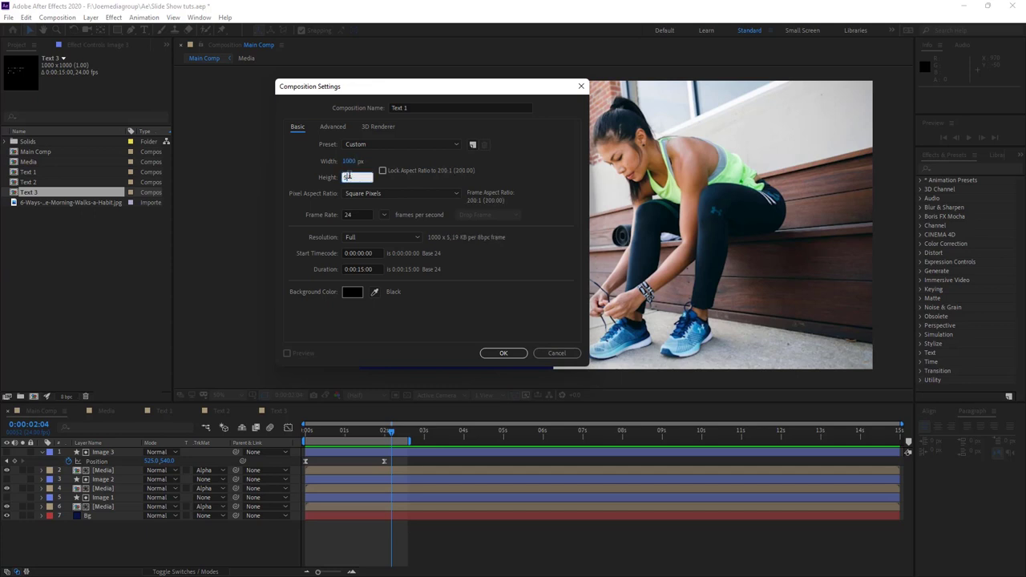
click(474, 290)
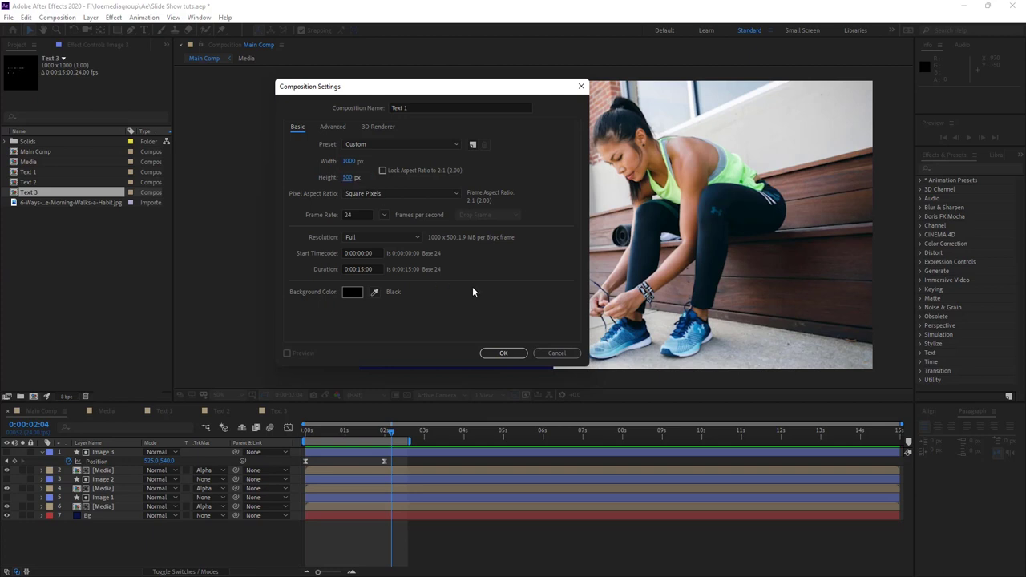
click(502, 354)
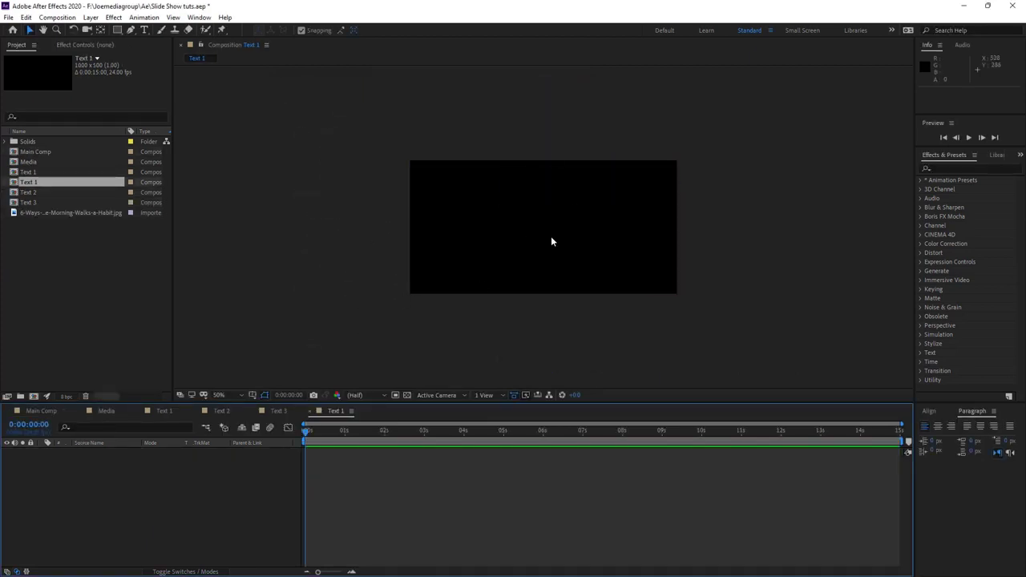
Create a text layer in Text 1 reading 'SLIDE SHOW', fixing the typo
click(146, 29)
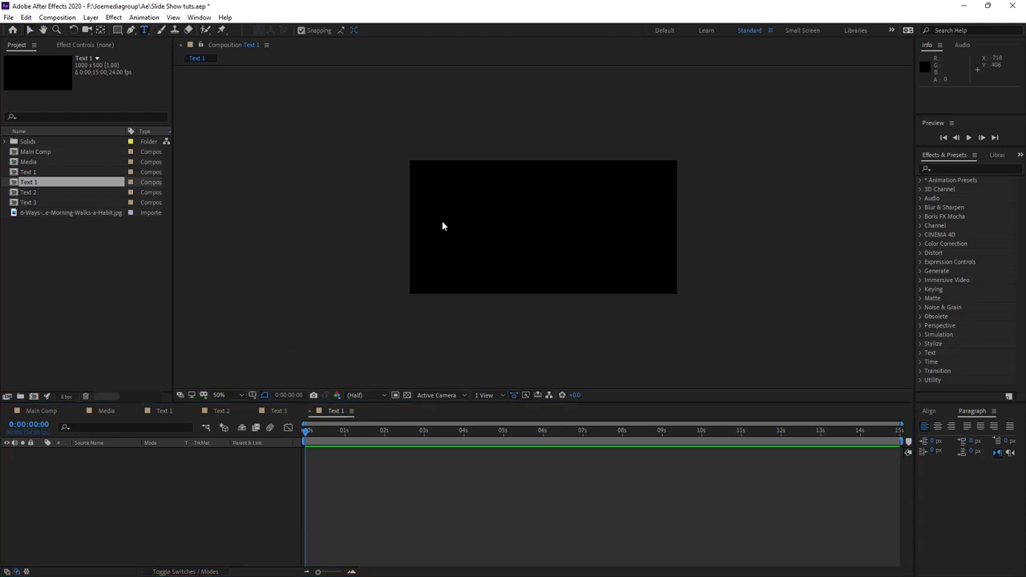
click(465, 221)
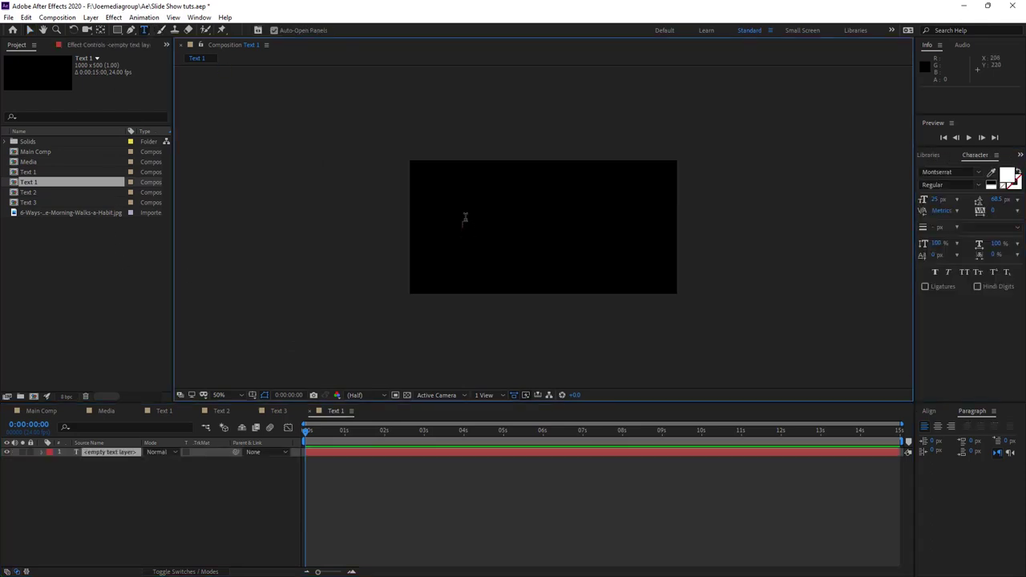
text(SLID)
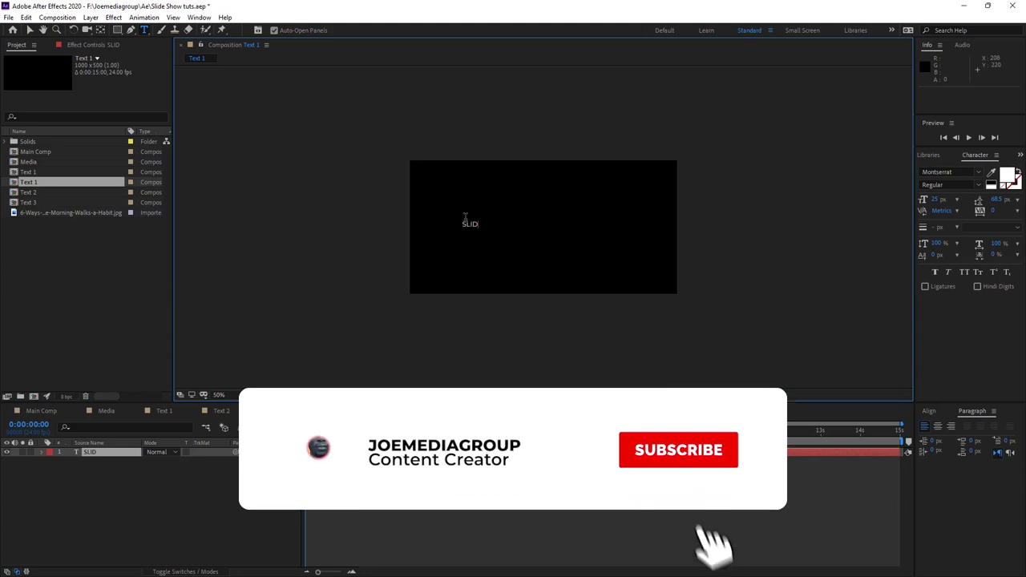
text(E SHPW)
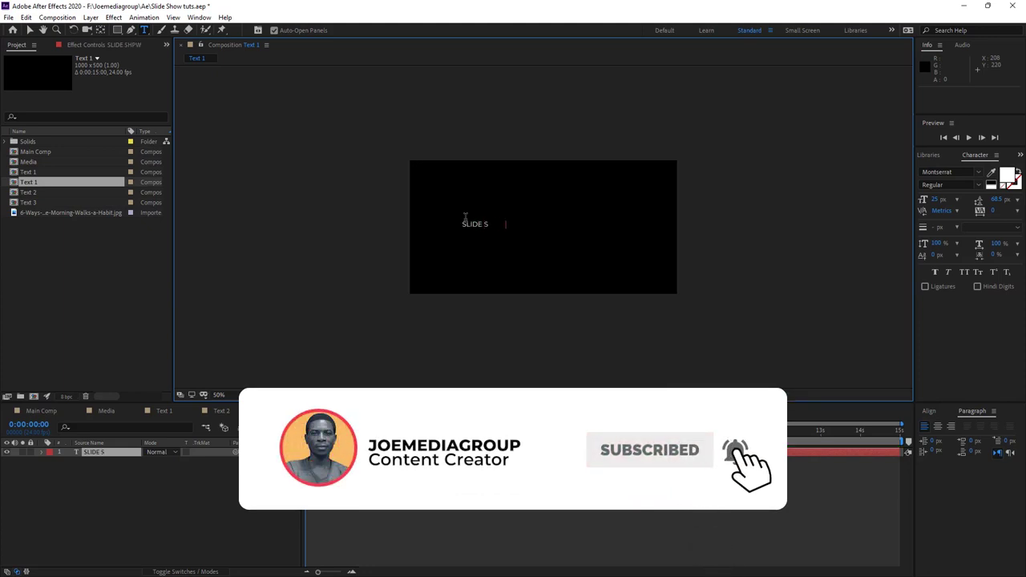
key(BackSpace)
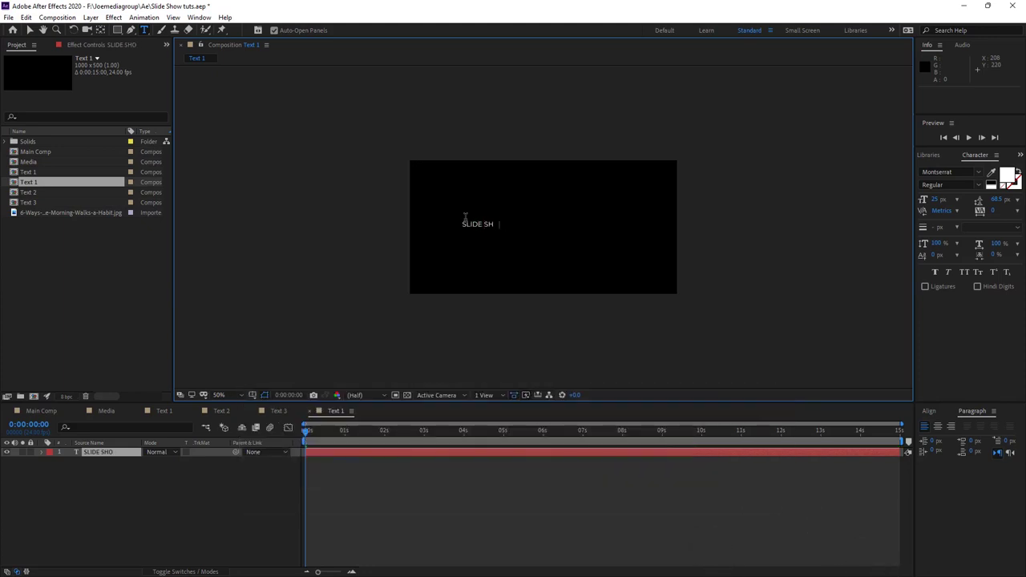
Set the SLIDE SHOW text to 100 px in Montserrat Black
drag(464, 223, 509, 225)
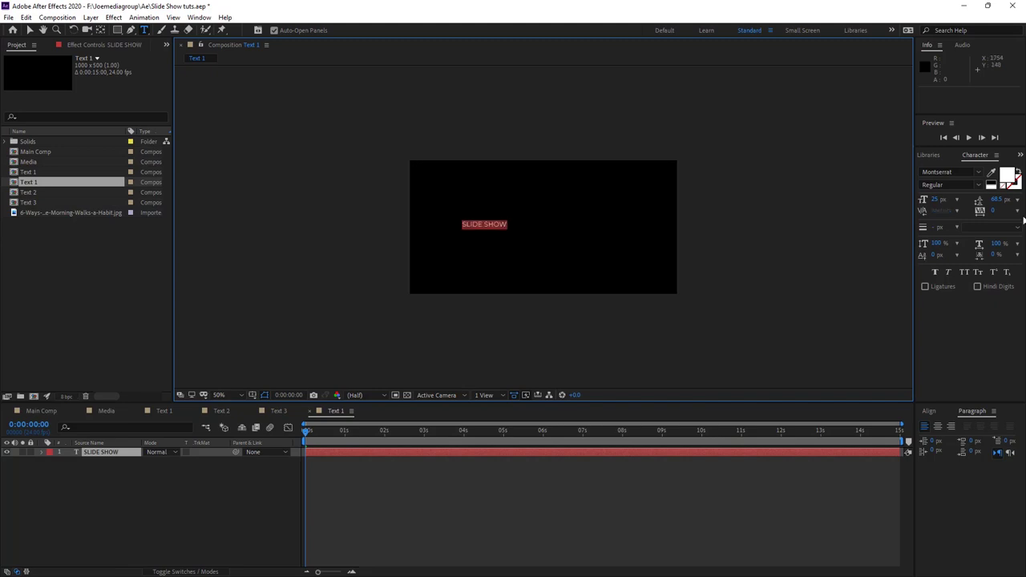
click(936, 200)
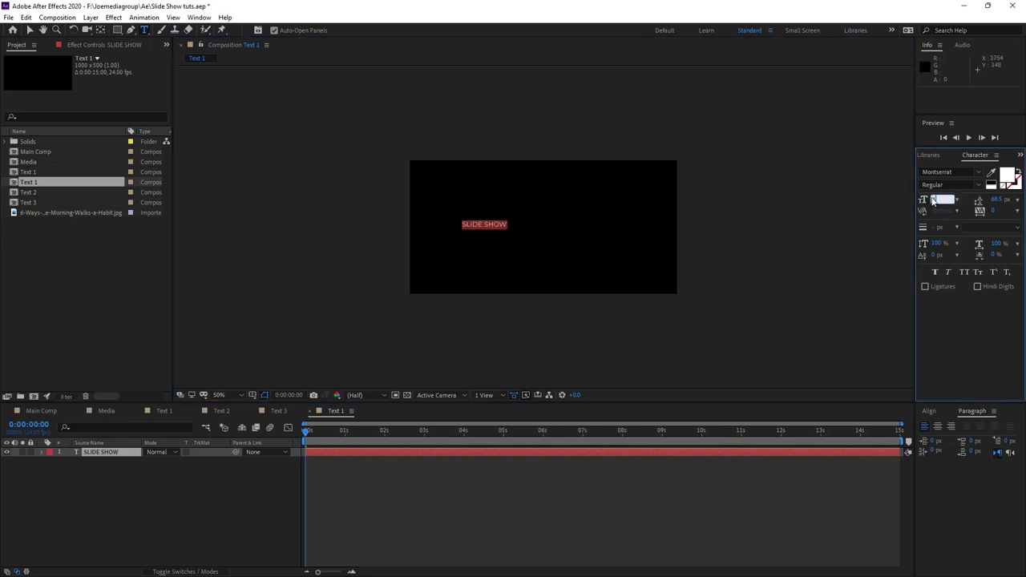
text(100)
key(Return)
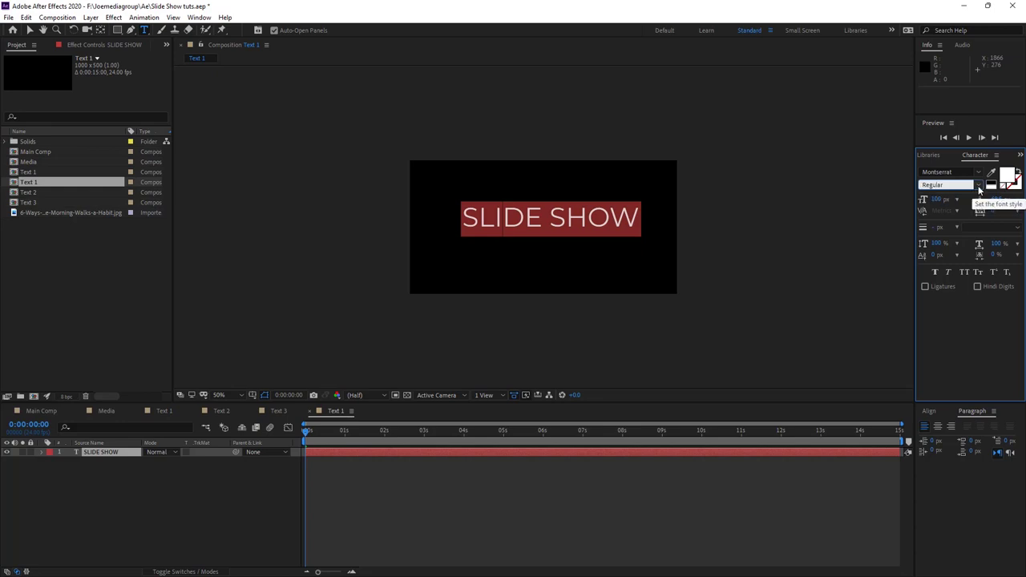
click(979, 187)
click(938, 383)
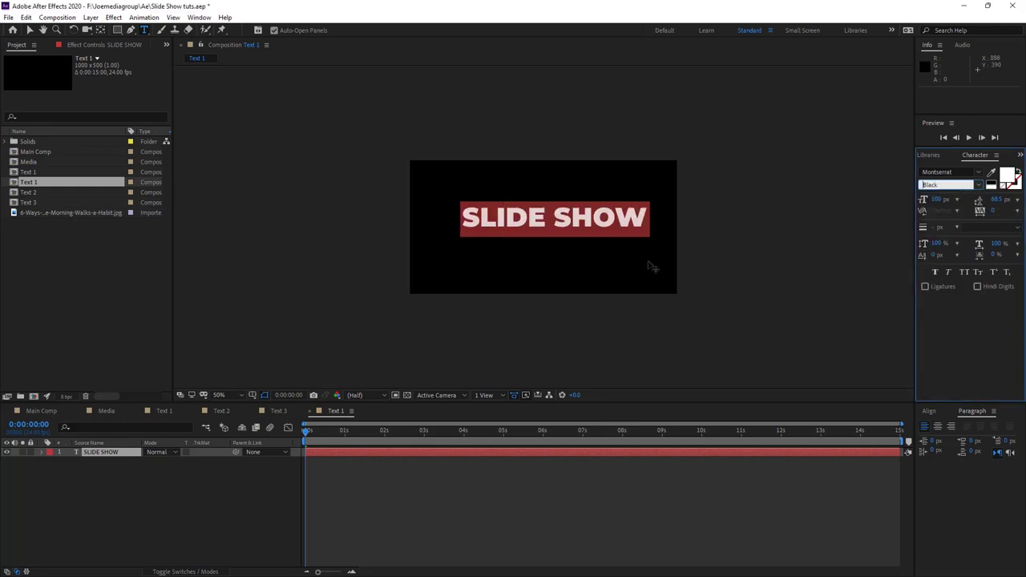
Finish editing the title, select the text layer, and save the project
click(30, 30)
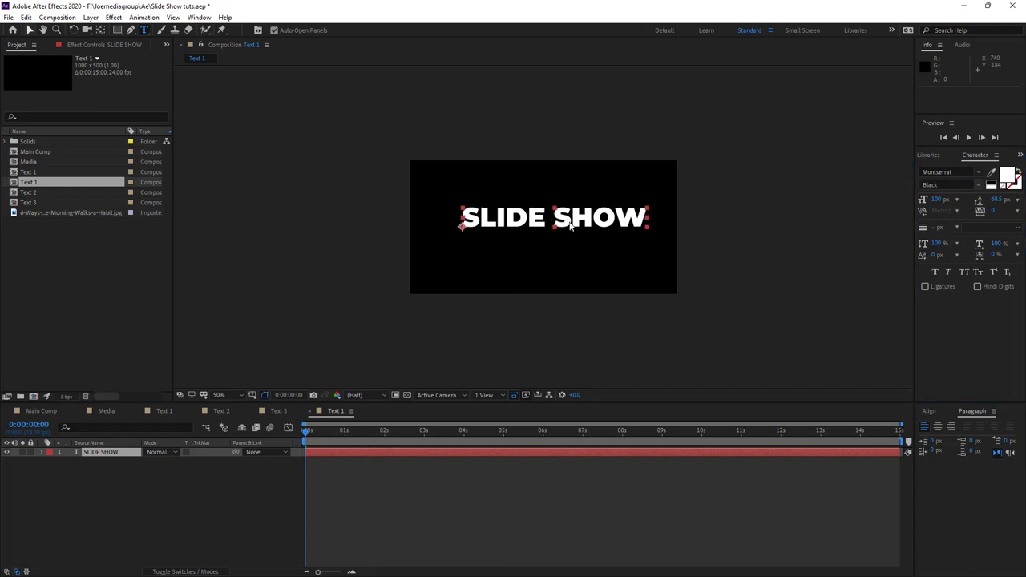
click(570, 232)
key(Caps_Lock)
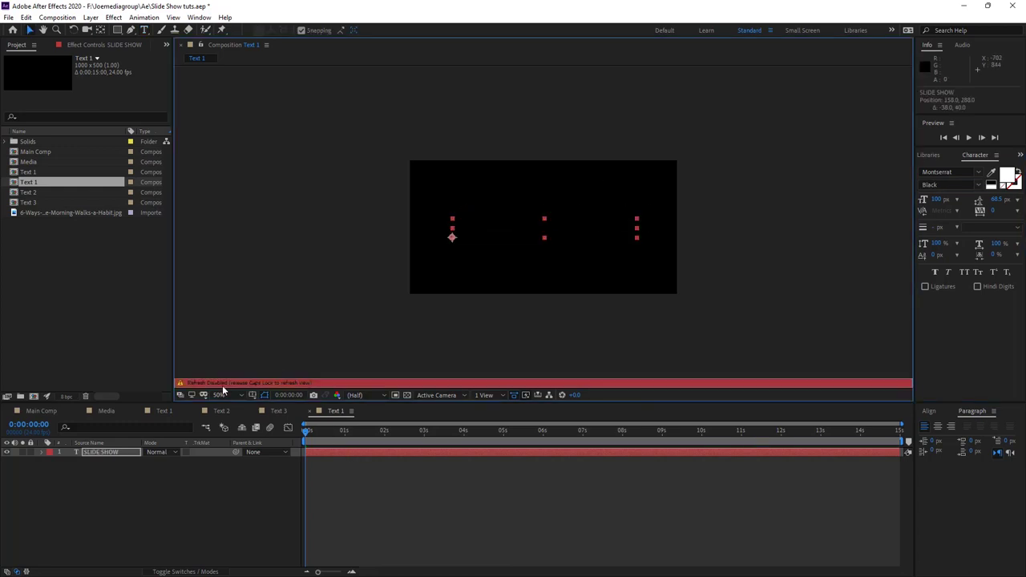
key(Caps_Lock)
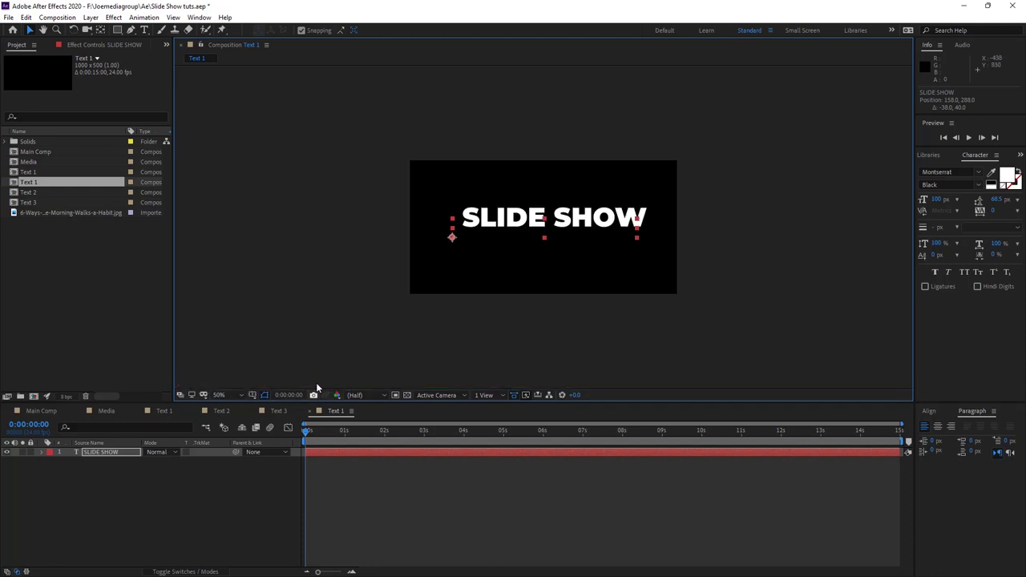
key(ctrl+space)
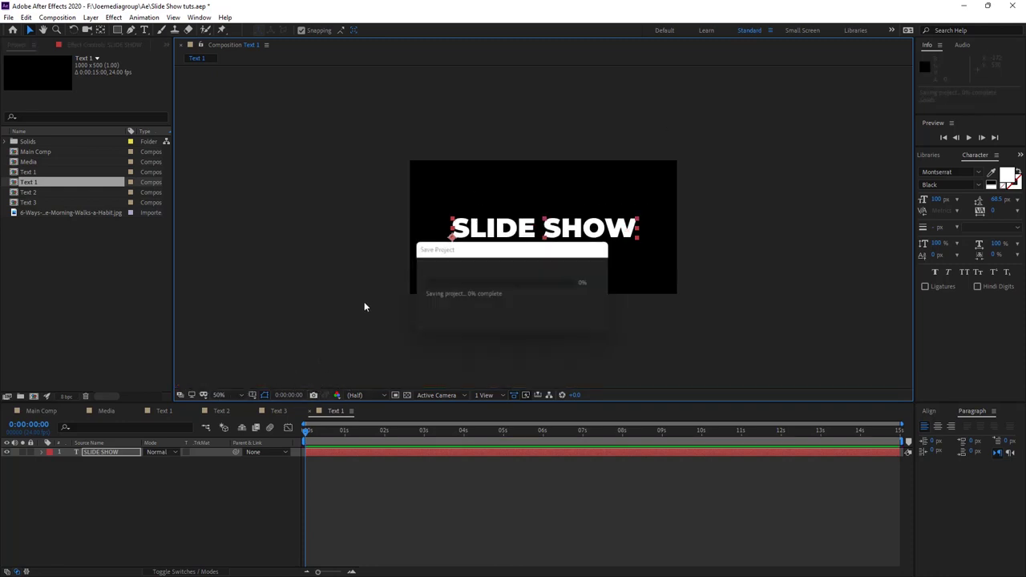
key(Escape)
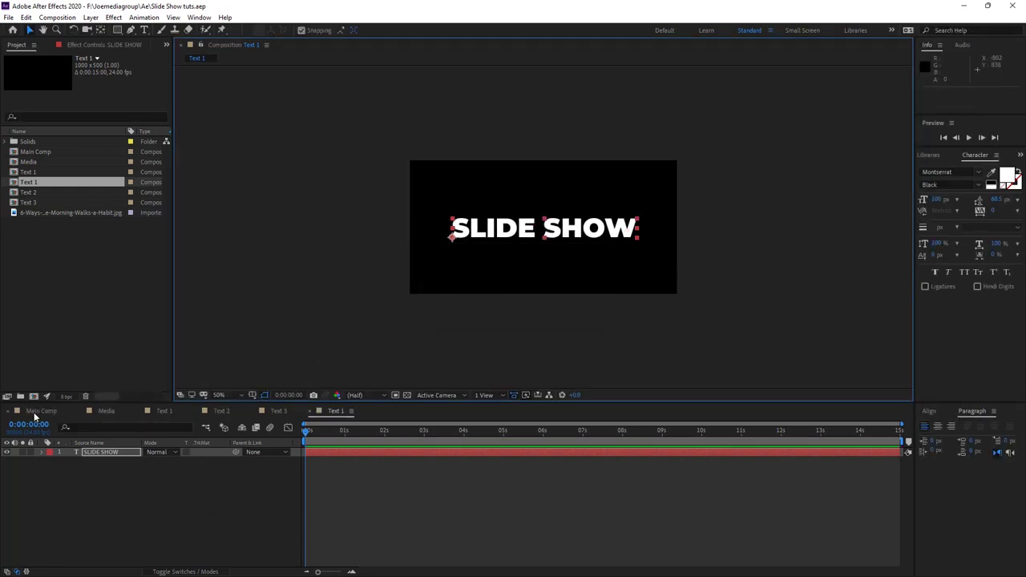
Add the Text 1 comp to Main Comp above Image 3 and delete the older unused Text 1 comp
click(34, 413)
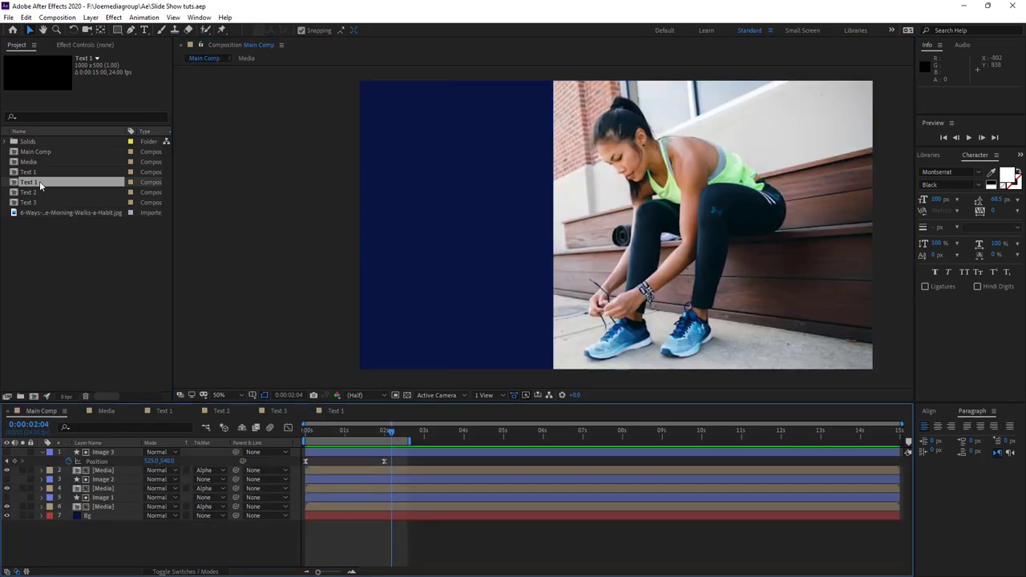
drag(39, 181, 110, 454)
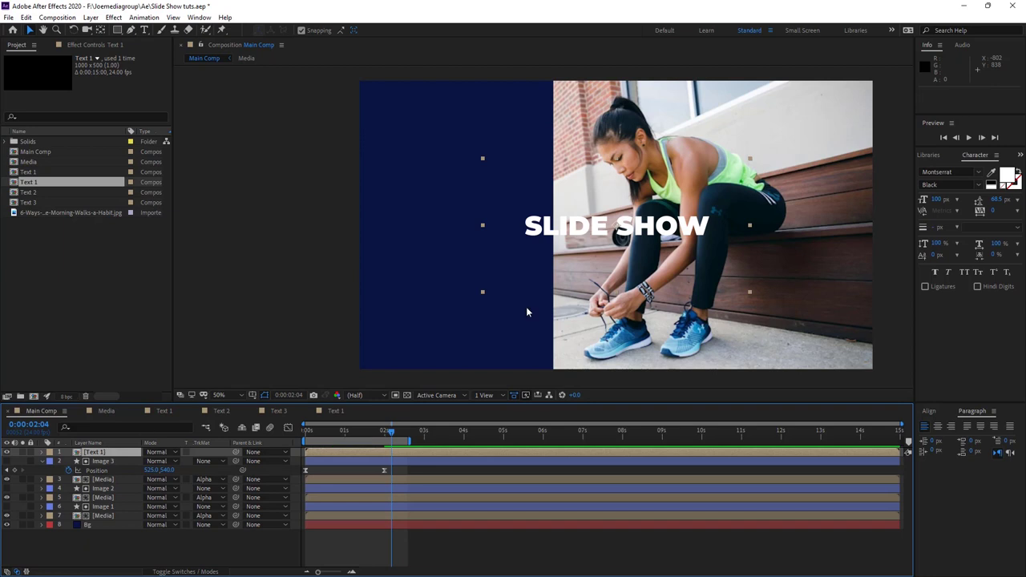
click(45, 172)
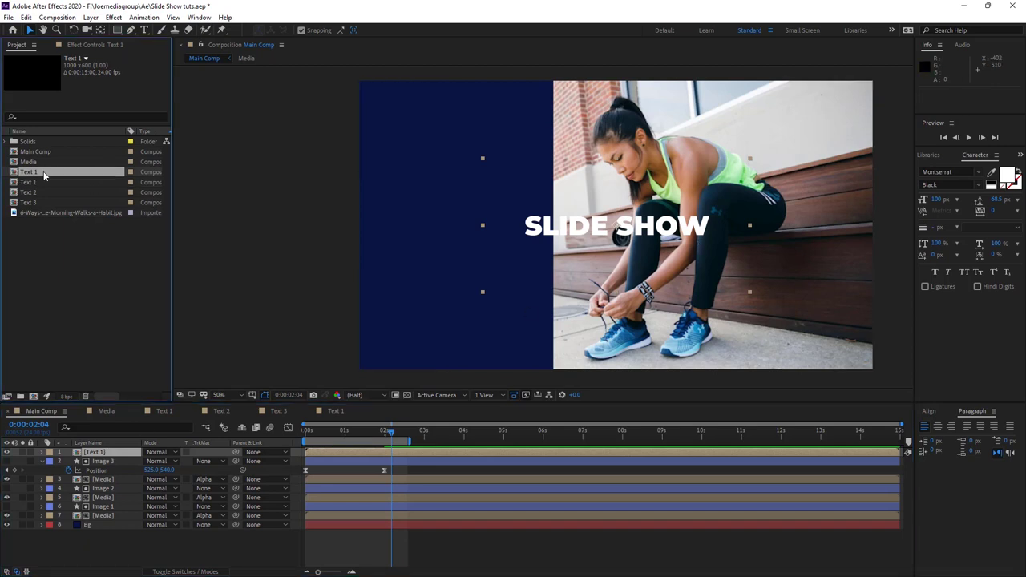
key(Delete)
key(Return)
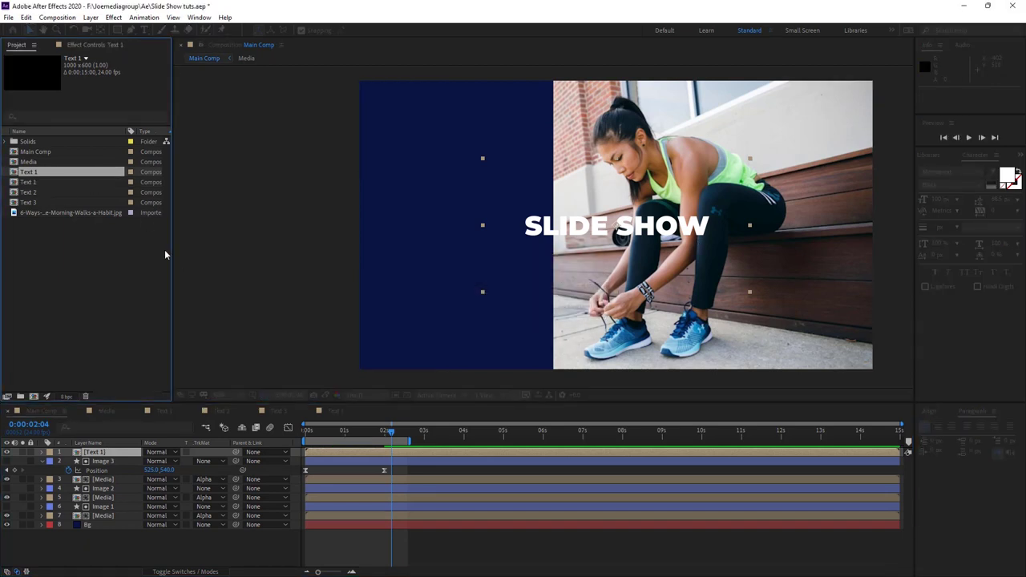
Delete the Text 2 and Text 3 comps and move the title onto the blue panel
click(42, 182)
key(Delete)
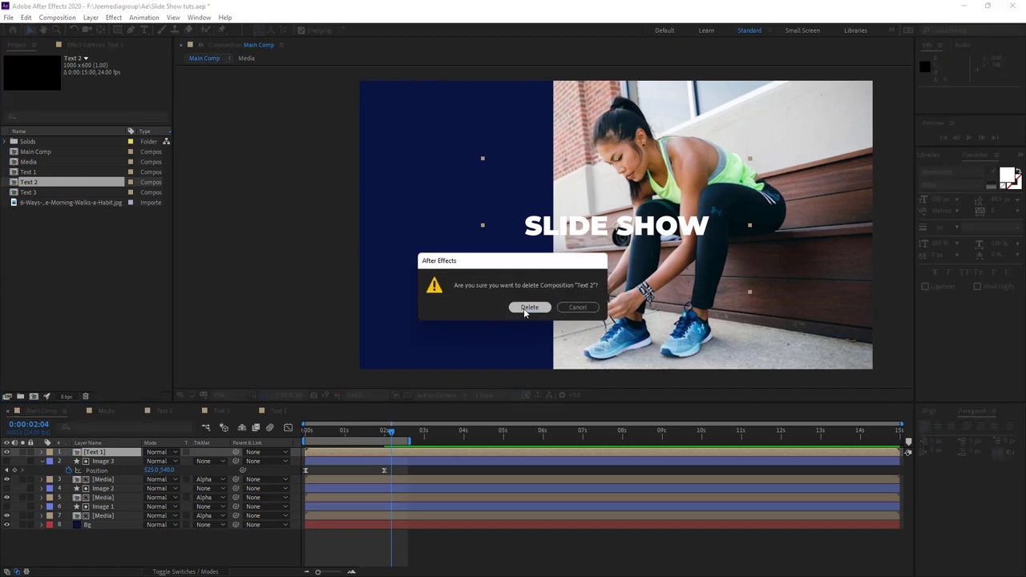
click(529, 307)
key(Delete)
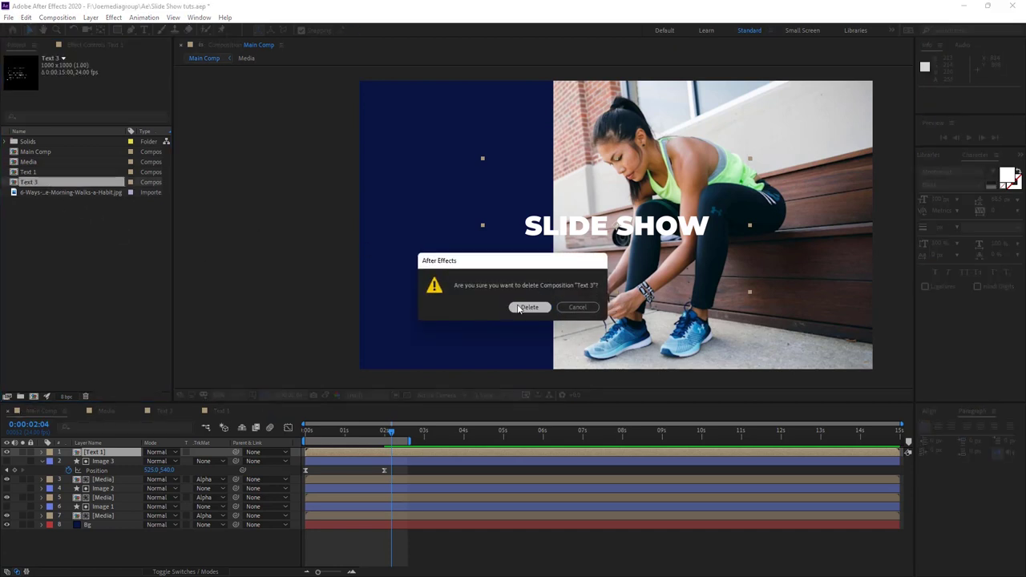
click(521, 308)
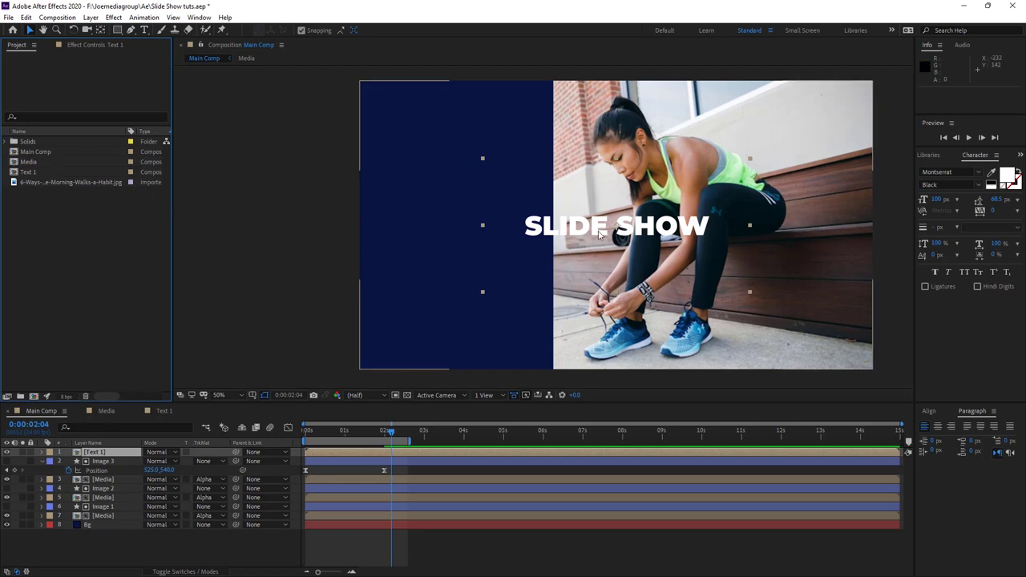
drag(599, 233, 443, 172)
Reduce the SLIDE SHOW title's font size to 88 px inside Text 1
double_click(444, 172)
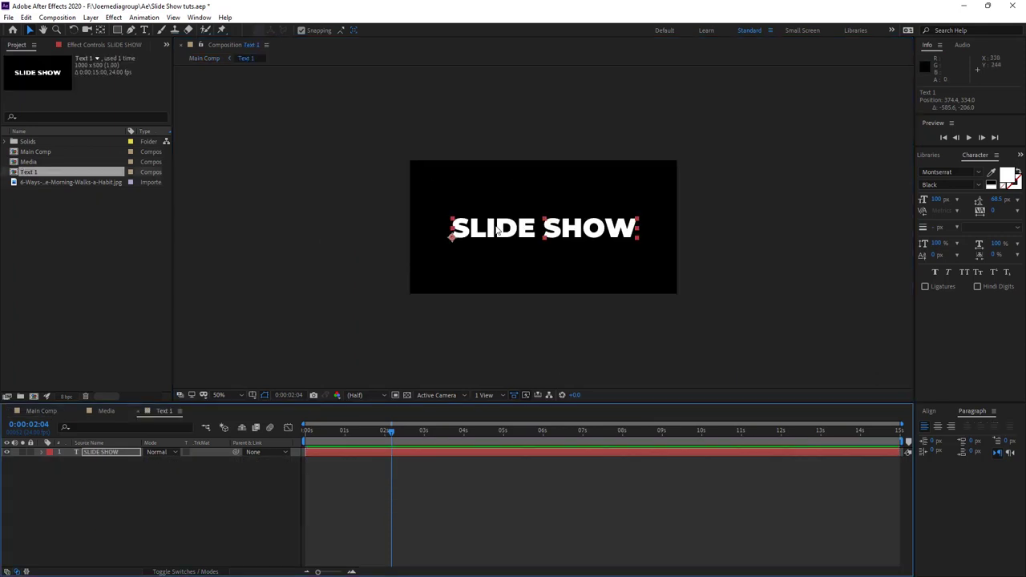
double_click(497, 229)
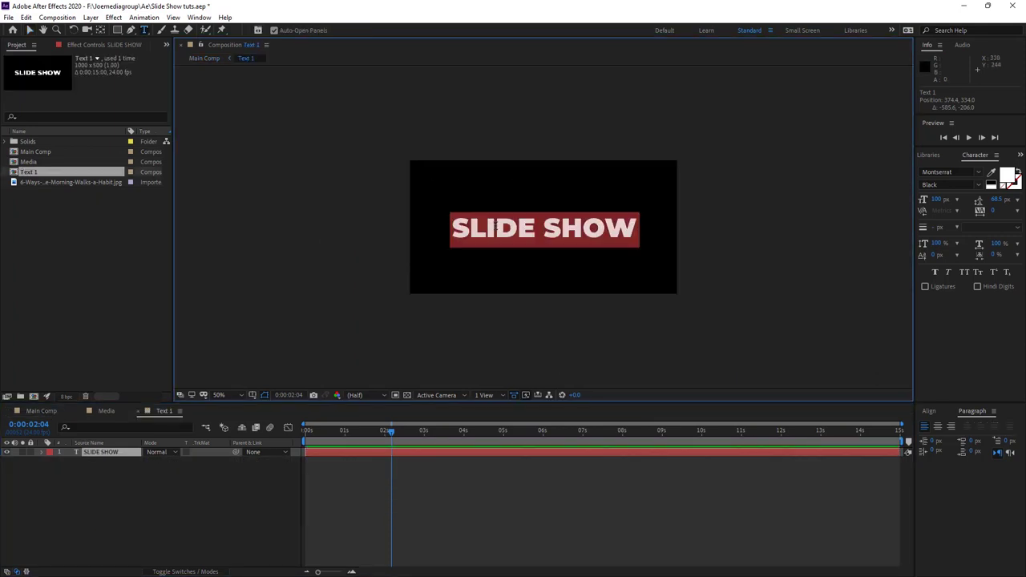
click(937, 200)
text(88)
key(Return)
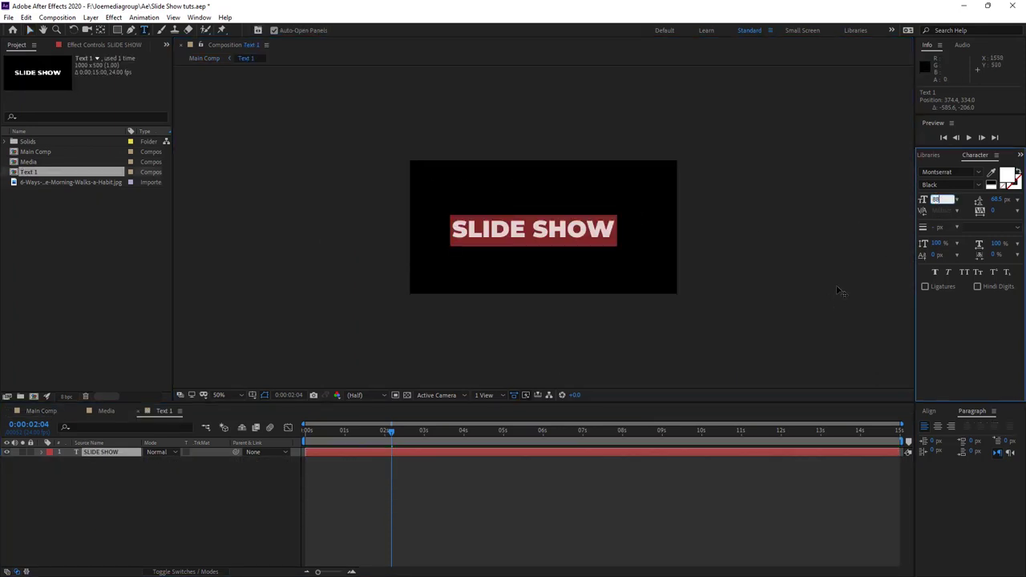
click(30, 30)
key(v)
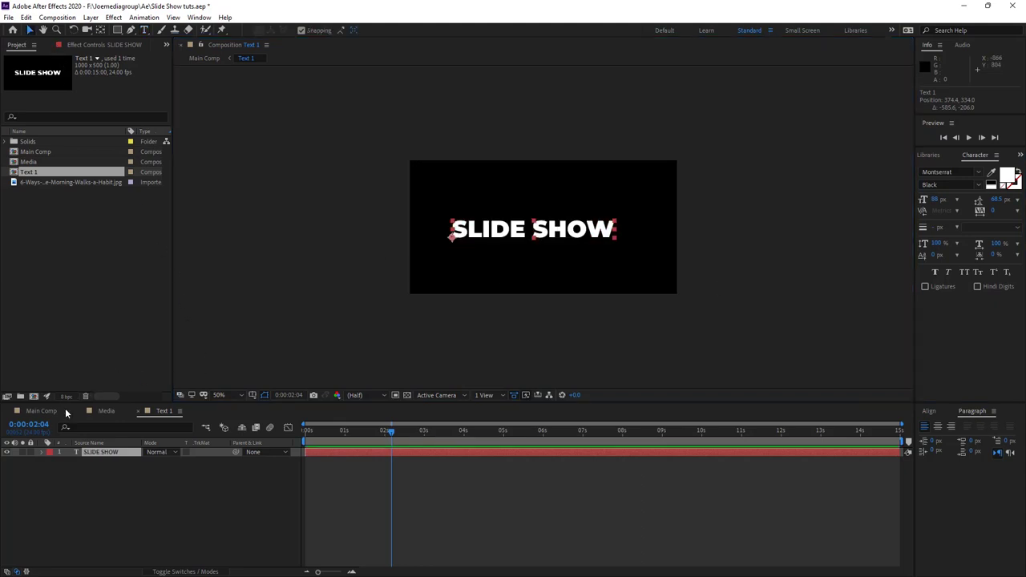
Return to Main Comp at the start of the timeline, then reopen Text 1
click(40, 411)
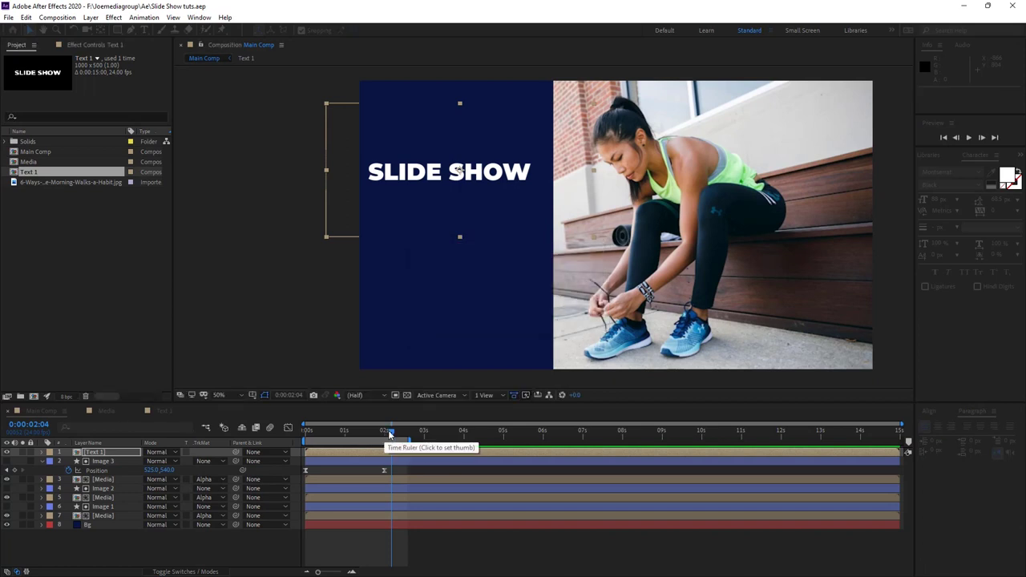
key(Home)
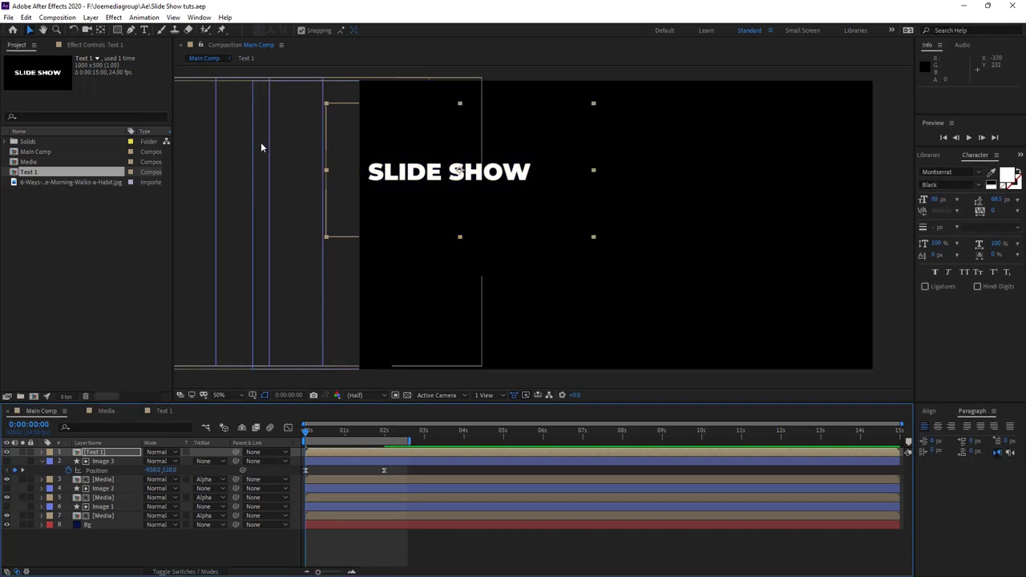
click(162, 411)
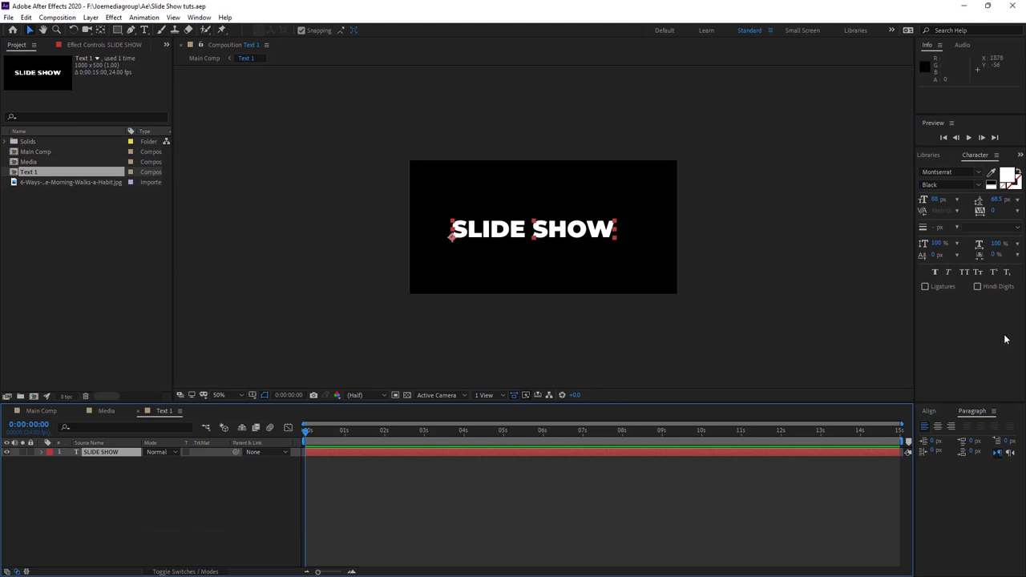
Apply the 'Animate In Stretch Each Line' preset from Effects & Presets to the SLIDE SHOW text
click(199, 18)
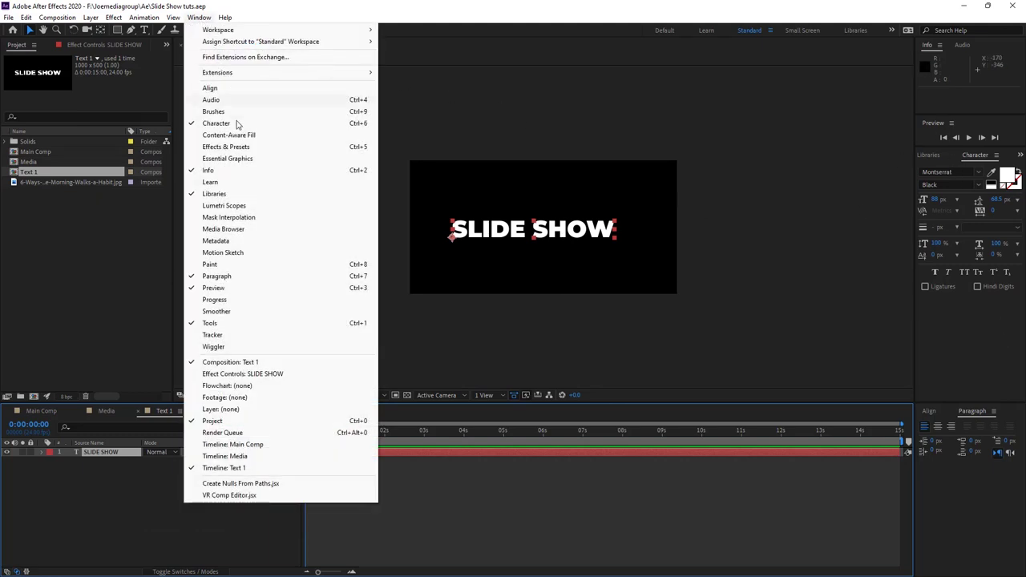
click(226, 147)
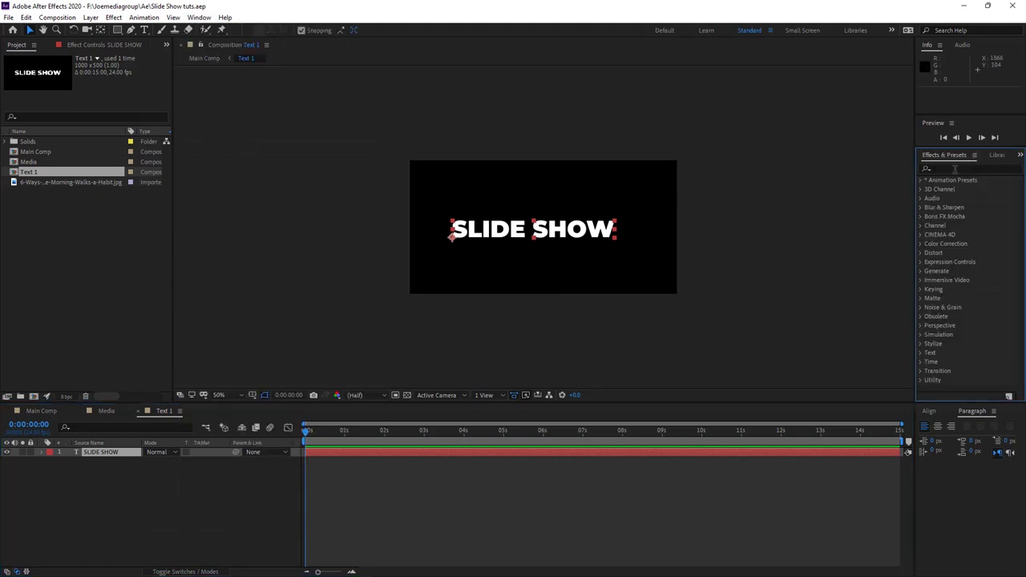
click(954, 169)
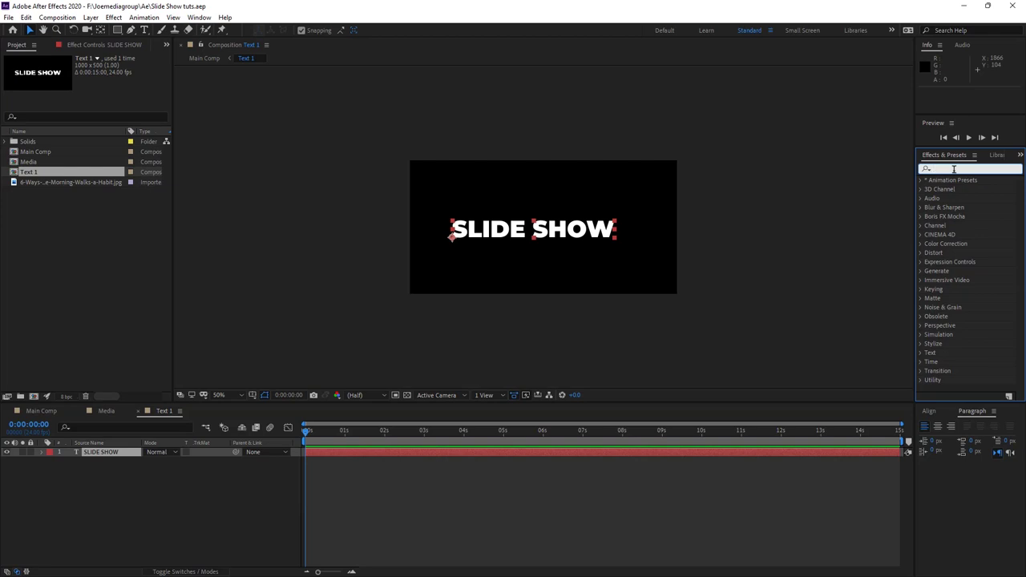
text(str)
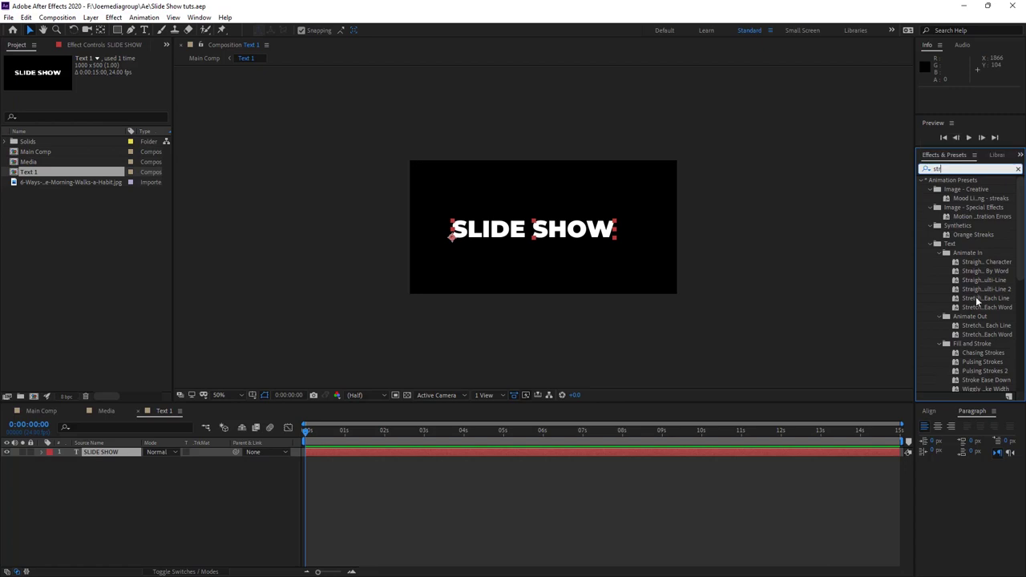
drag(976, 298, 573, 254)
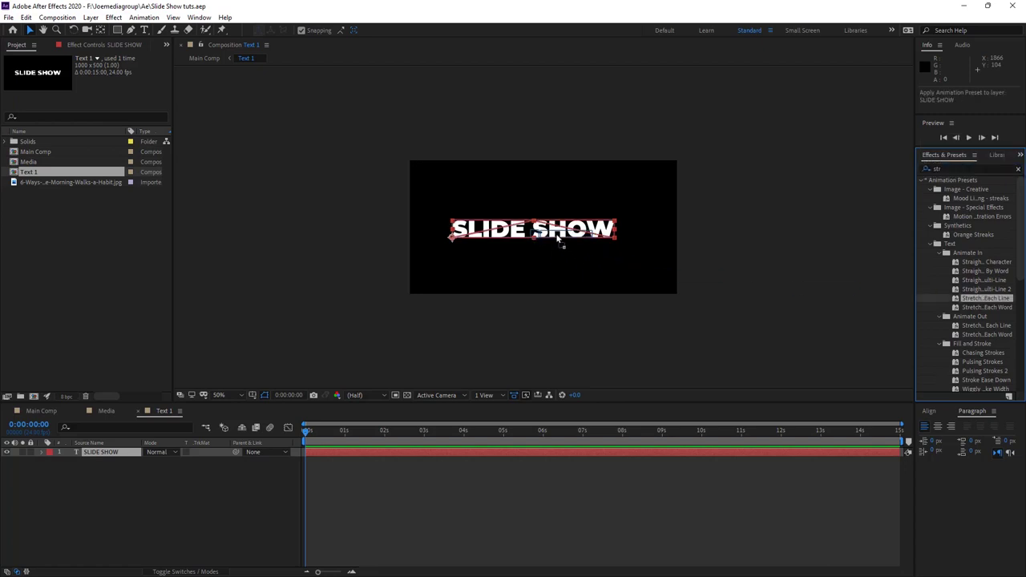
Preview the stretch animation and move the second Offset keyframe to about one second
key(space)
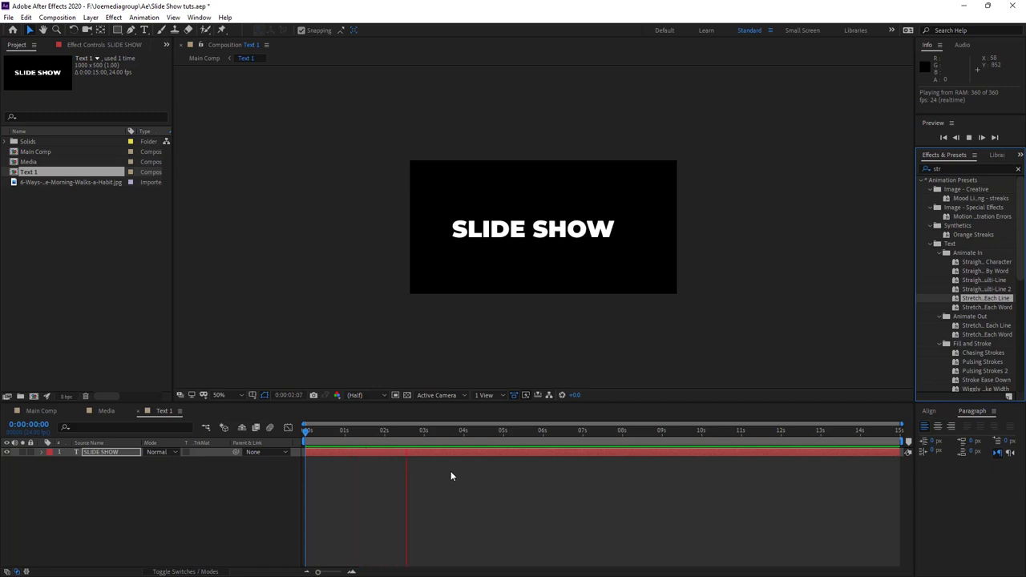
click(410, 453)
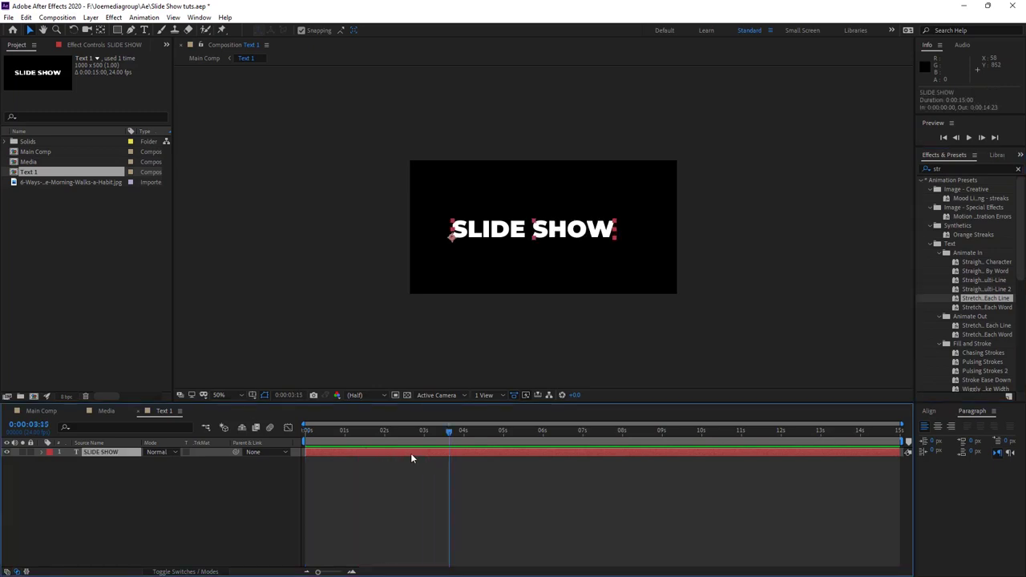
key(u)
drag(403, 471, 288, 489)
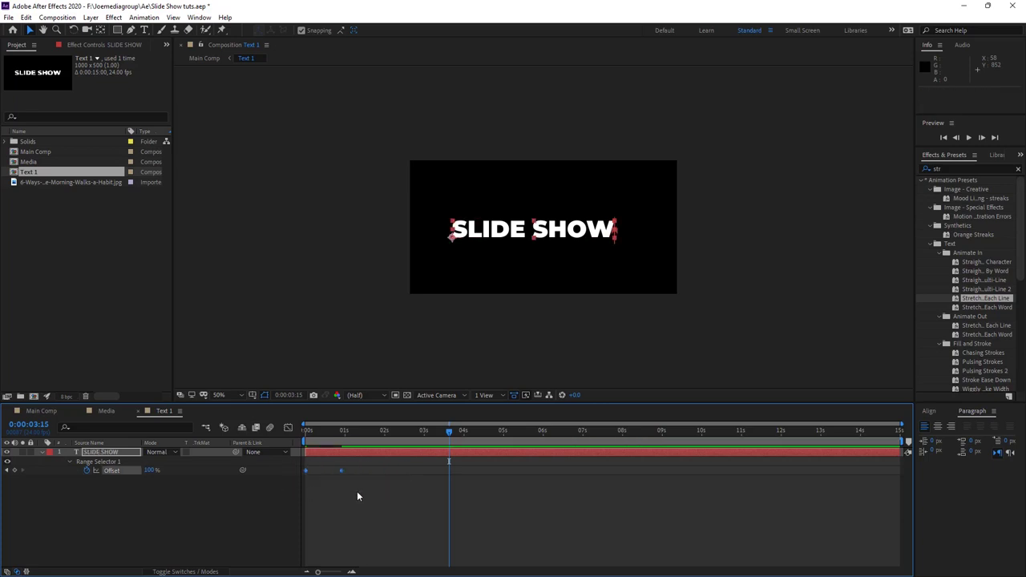
Apply Easy Ease to both Offset keyframes of the title
right_click(343, 472)
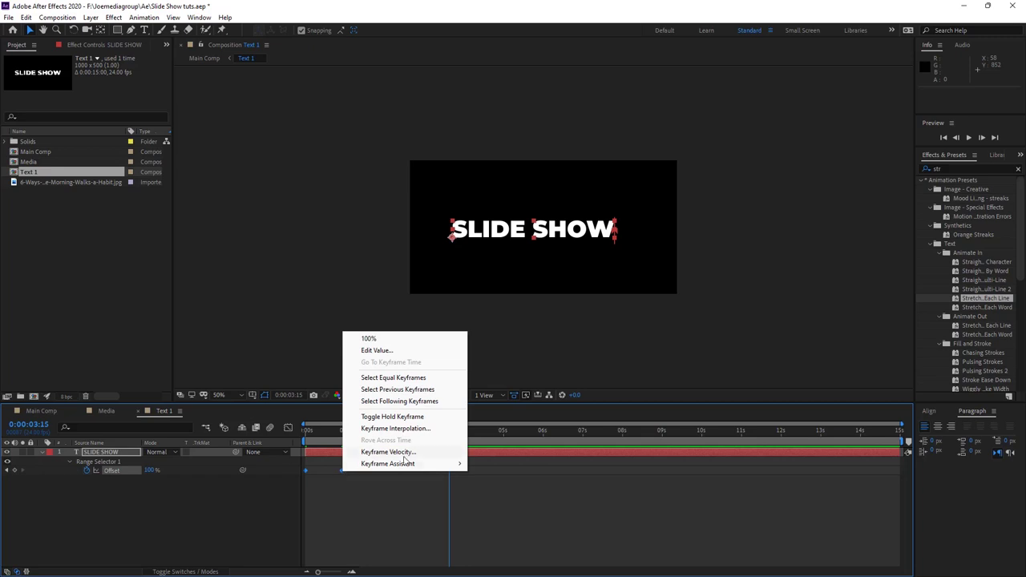
mouse_move(427, 467)
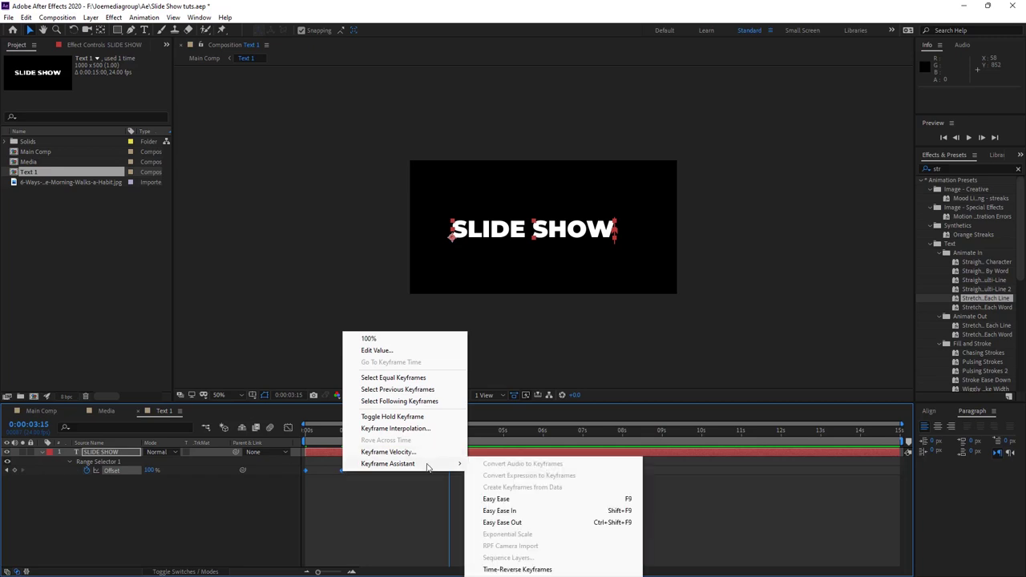
click(503, 499)
End the work area at 0:00:01:21 and preview the eased title animation
drag(452, 430, 380, 444)
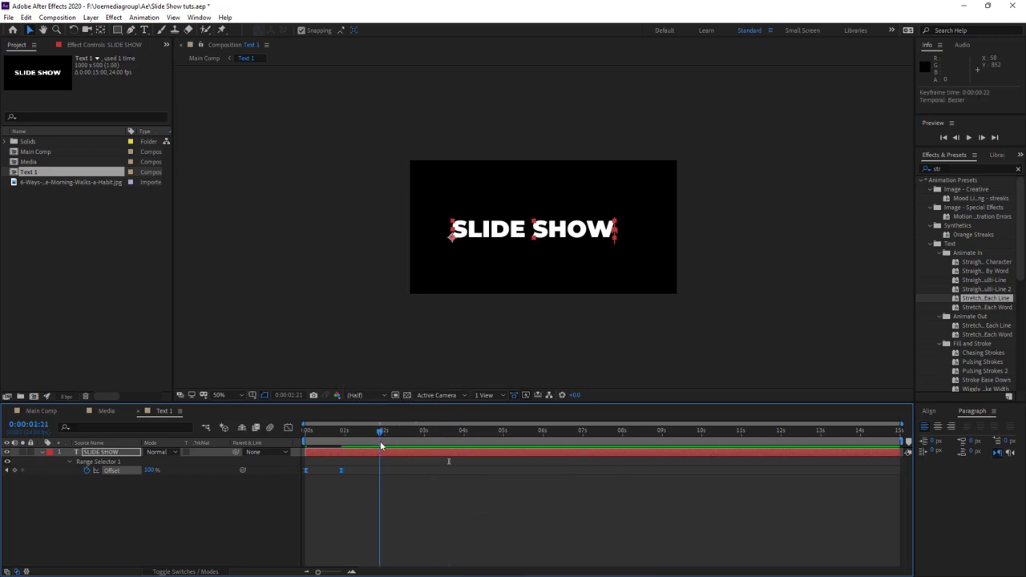
key(n)
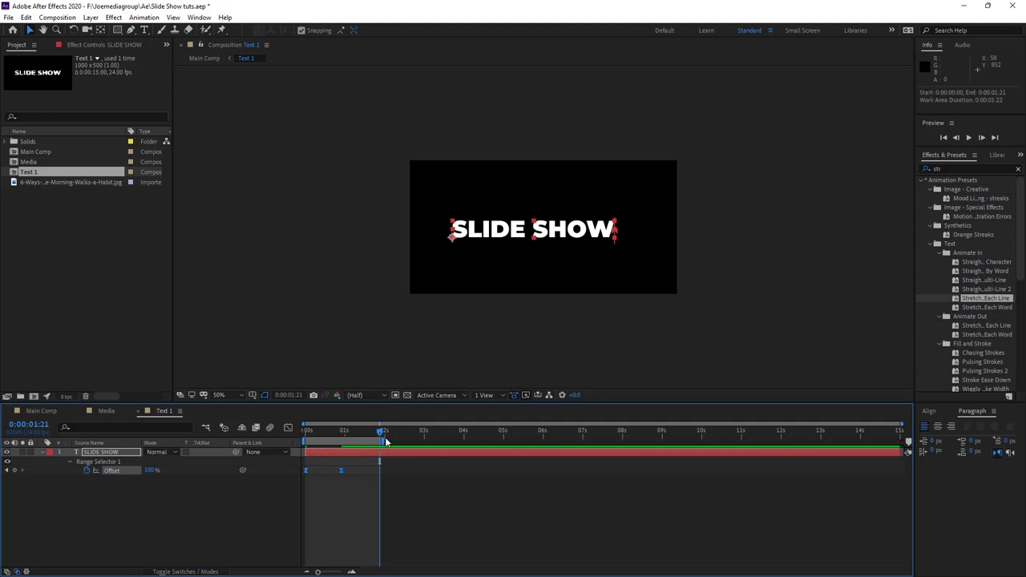
key(space)
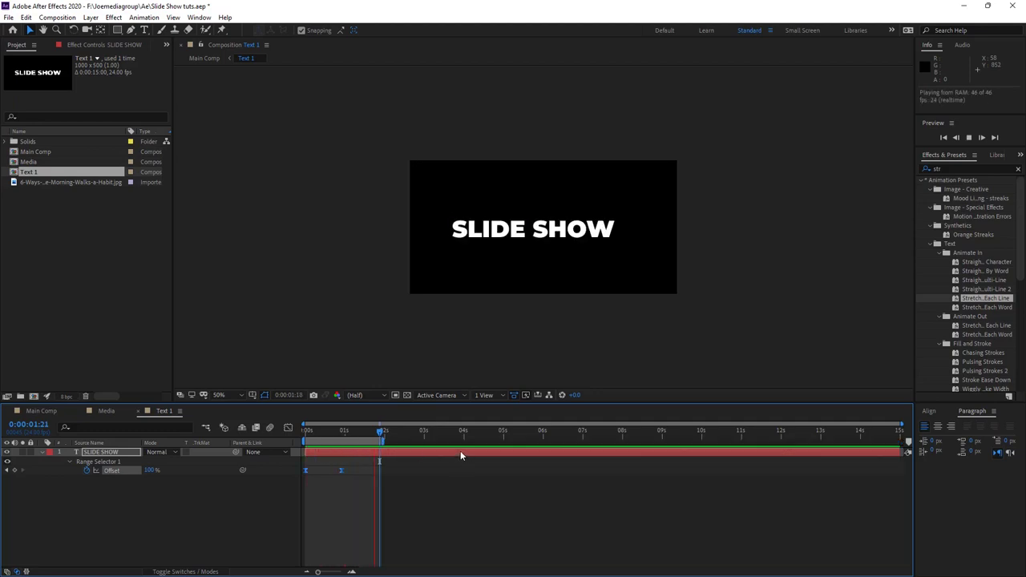
key(space)
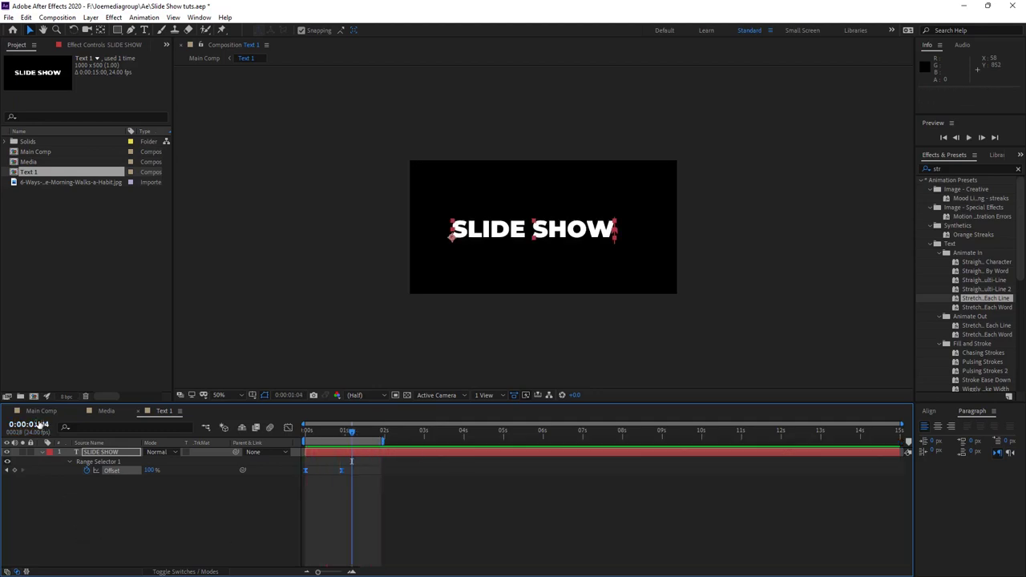
Return to Main Comp and preview the whole slideshow from the start
click(42, 410)
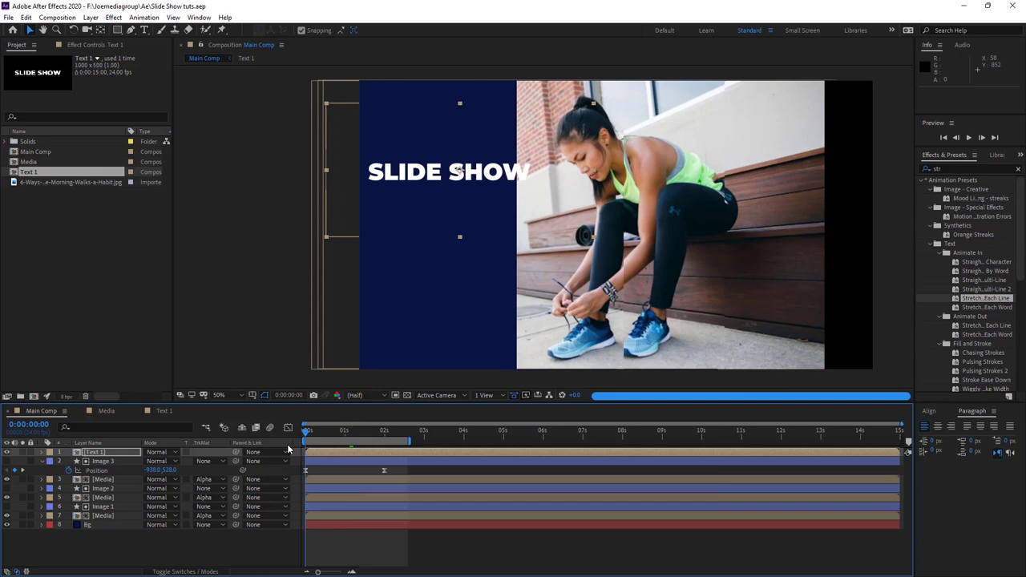
key(Home)
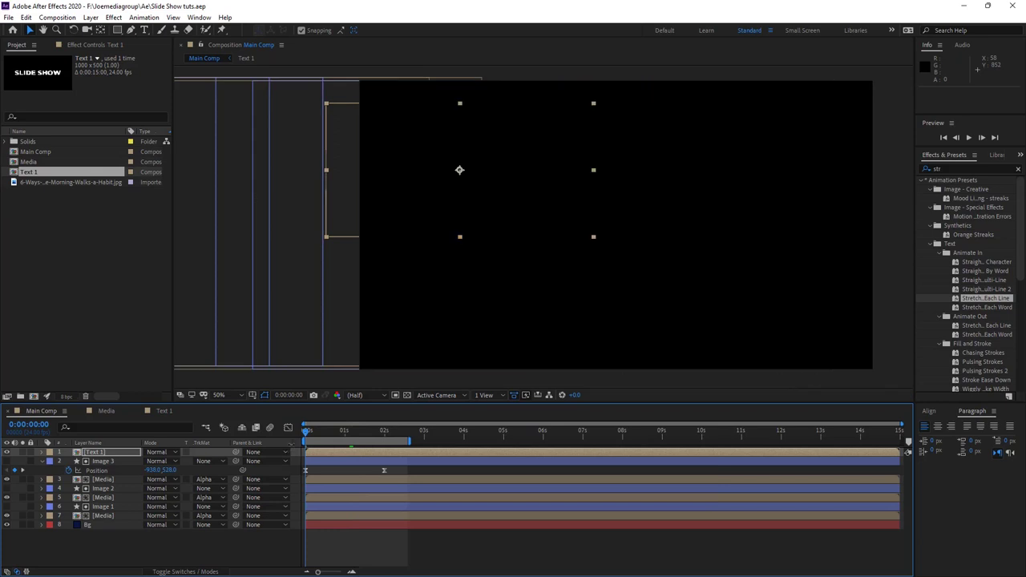
key(space)
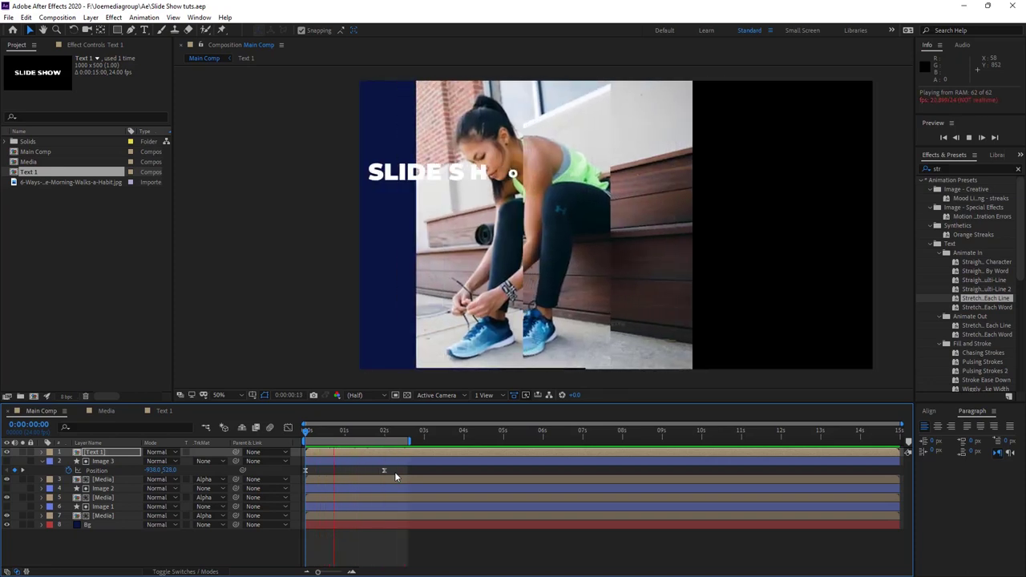
Shift the Text 1 layer to start around 0:00:00:18 and preview the result
key(space)
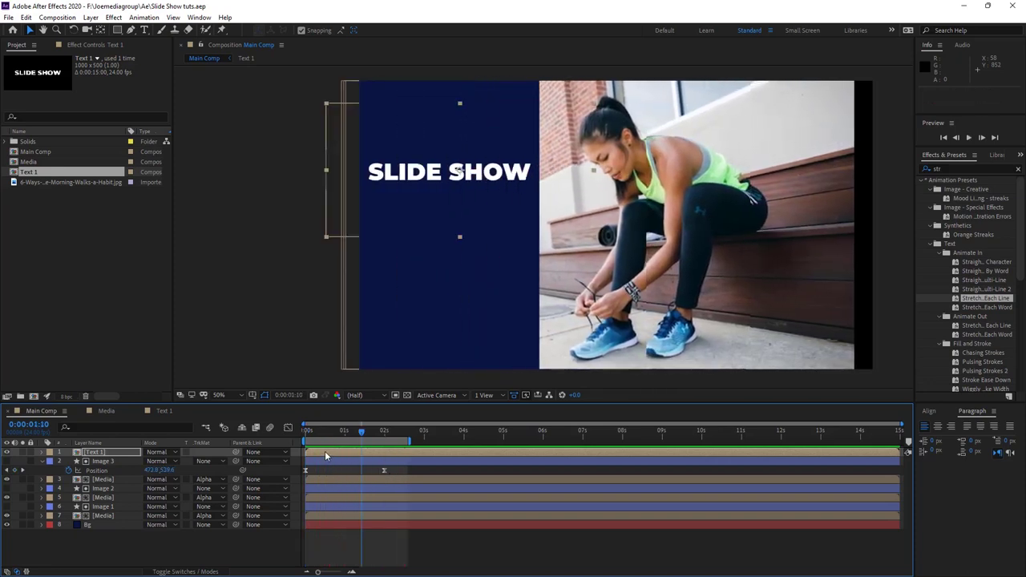
drag(325, 451, 352, 451)
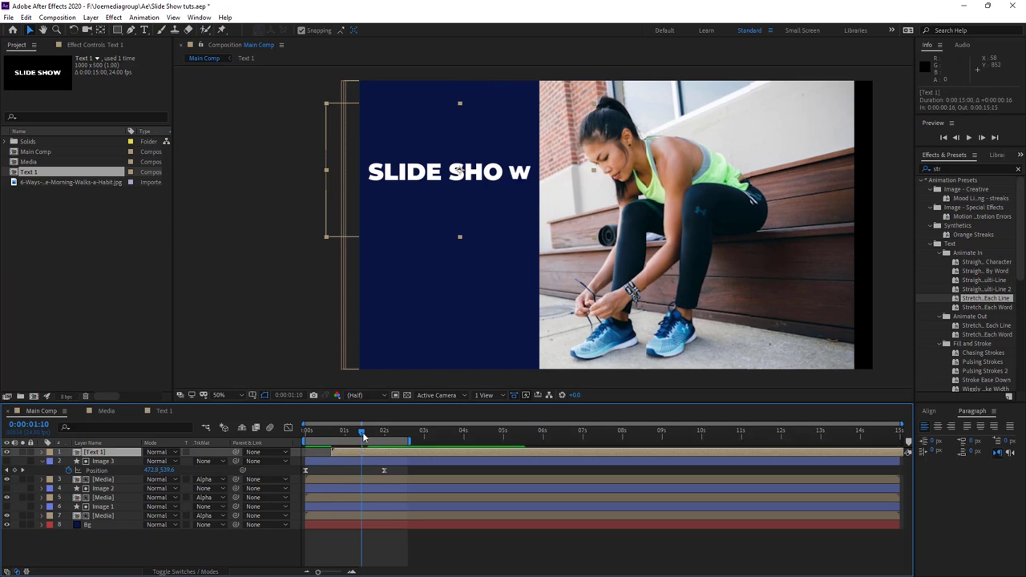
key(space)
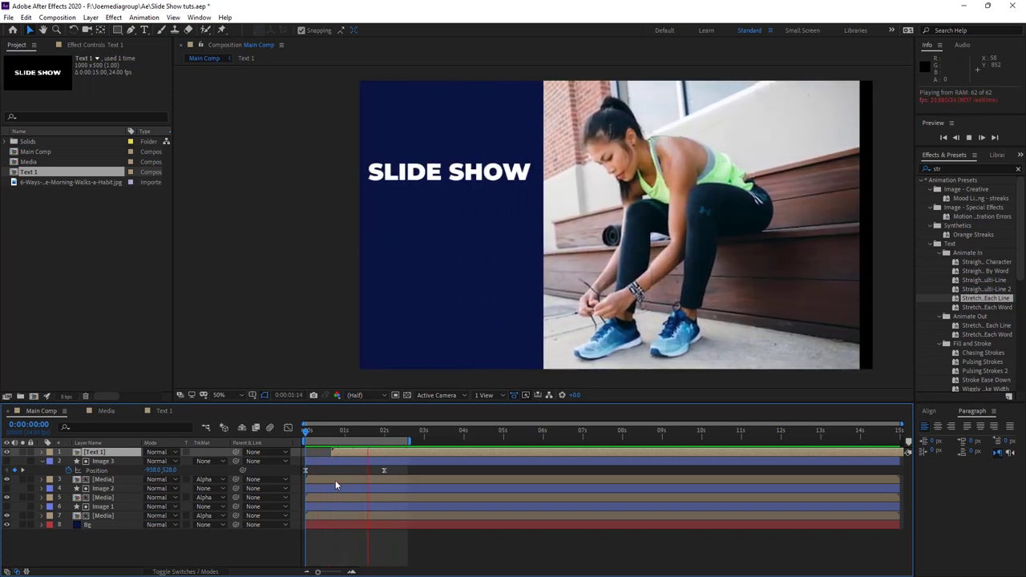
key(space)
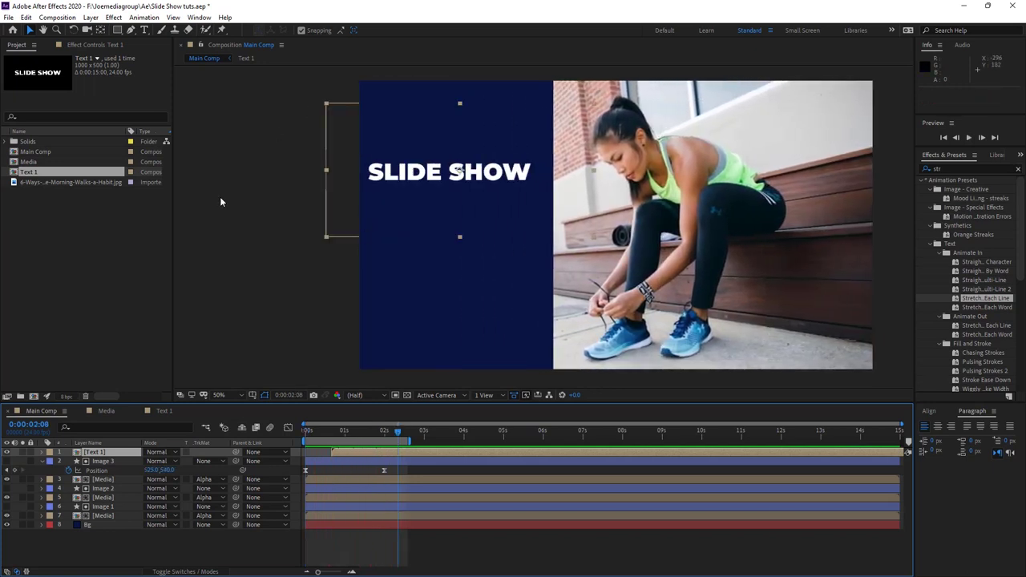
Color the SLIDE SHOW text yellow (FFFC00) in Text 1 and save the project
click(165, 410)
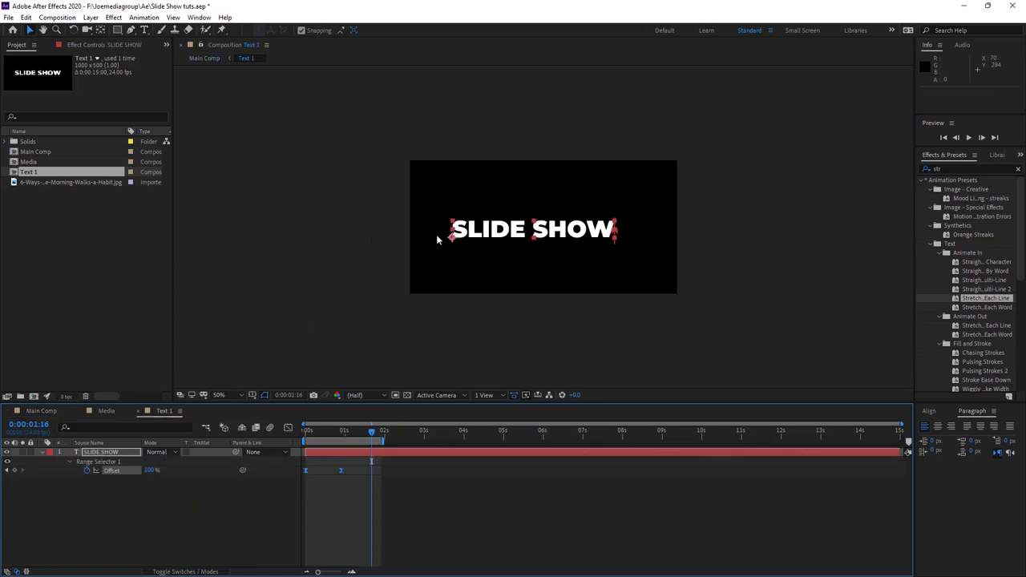
double_click(477, 229)
click(1008, 175)
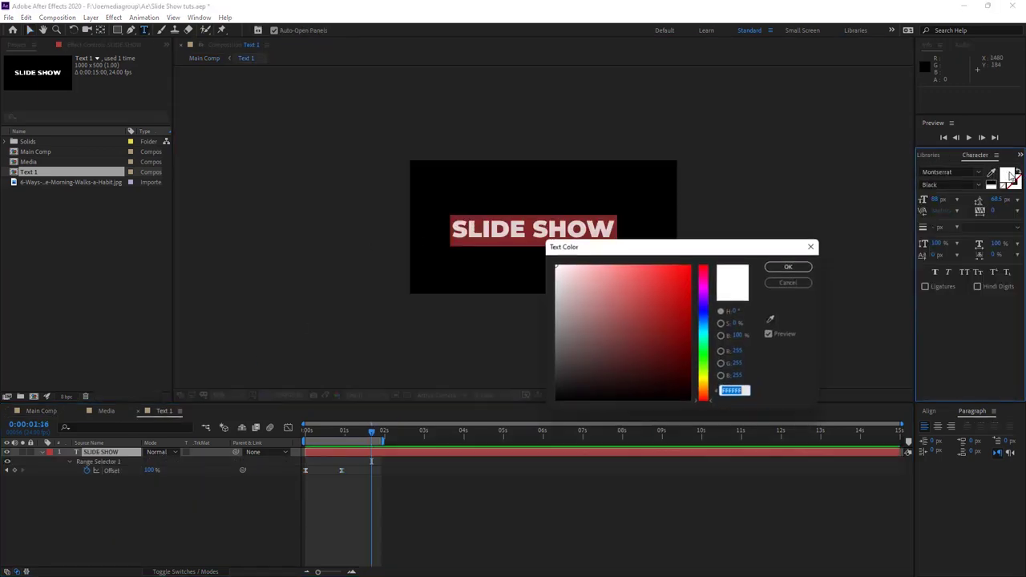
click(705, 392)
drag(679, 324, 705, 246)
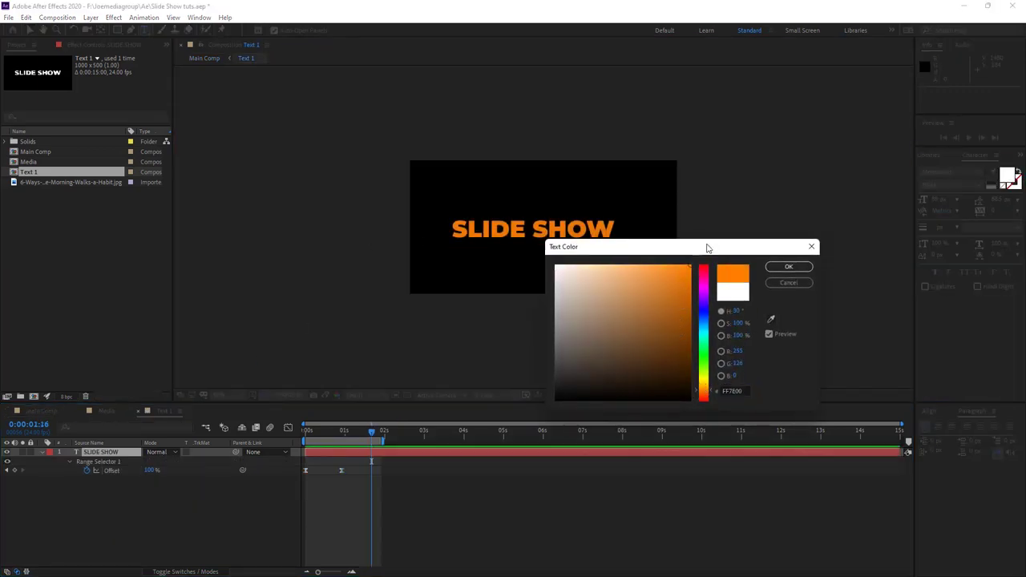
click(703, 383)
drag(703, 383, 707, 382)
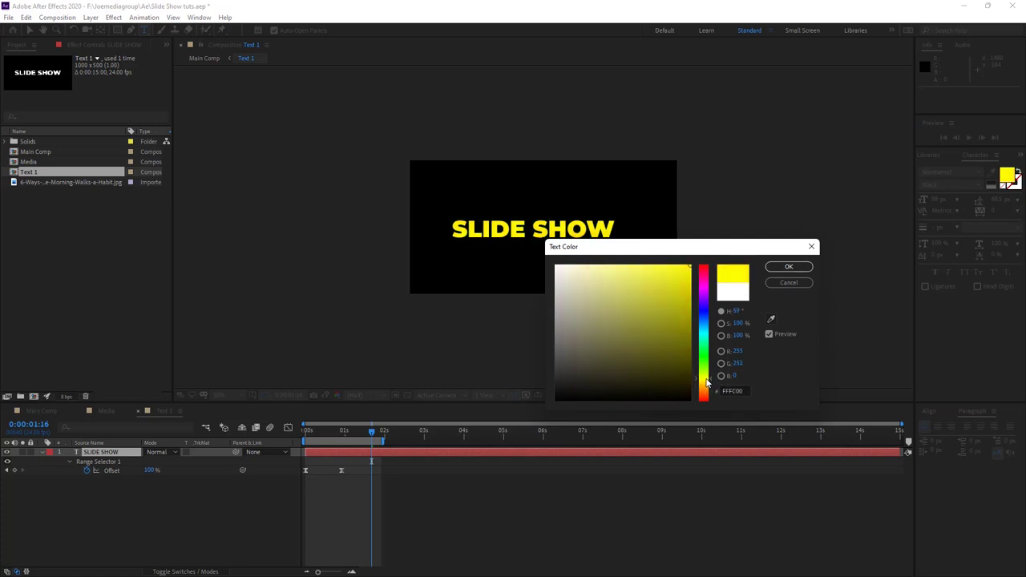
click(788, 267)
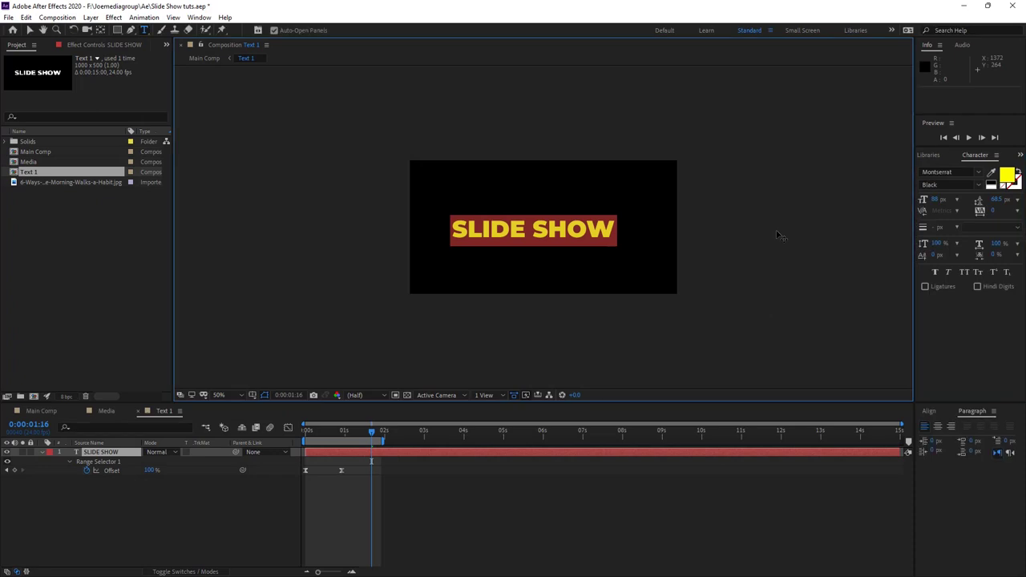
key(ctrl+s)
From Main Comp, add a new 1000×500 composition named Text 2
click(42, 412)
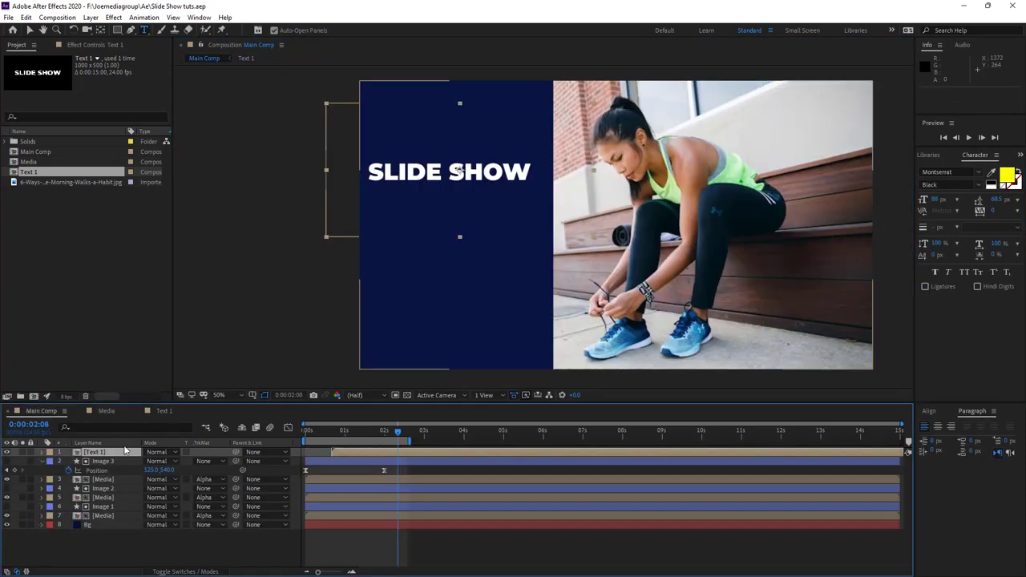
click(34, 396)
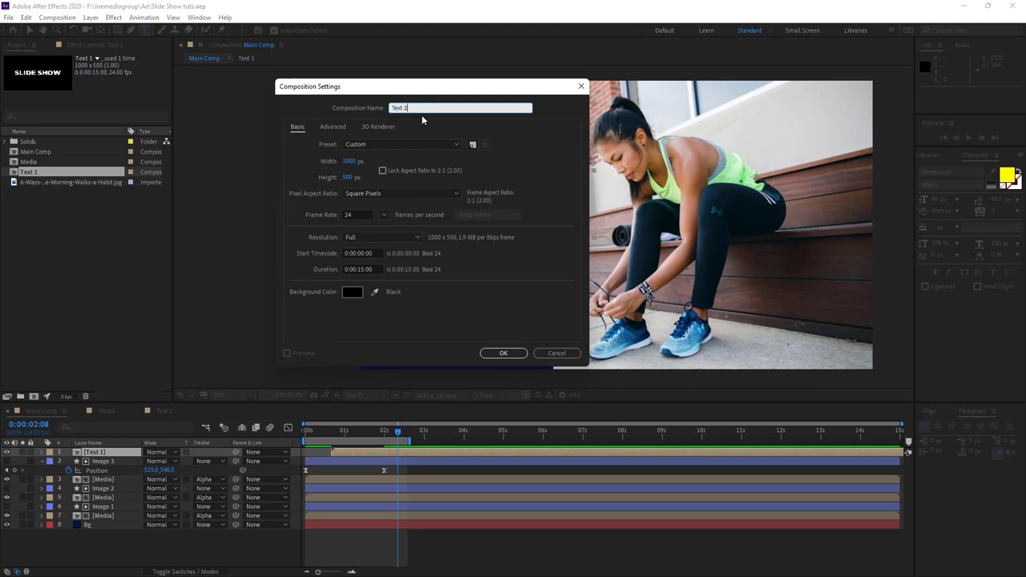
key(Return)
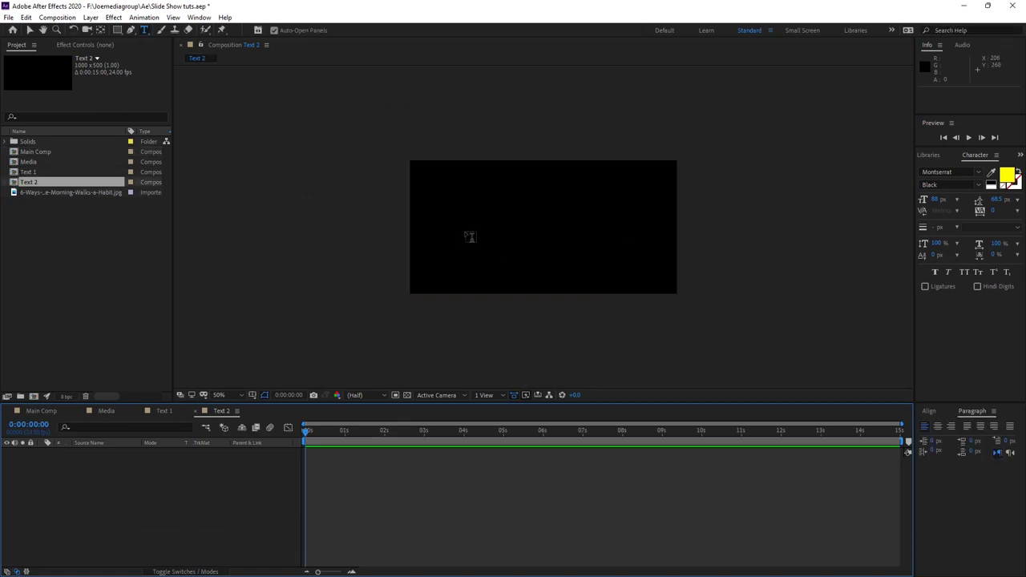
Type 'ANIMATION' as a new text layer in Text 2 and select it
click(469, 236)
text(a)
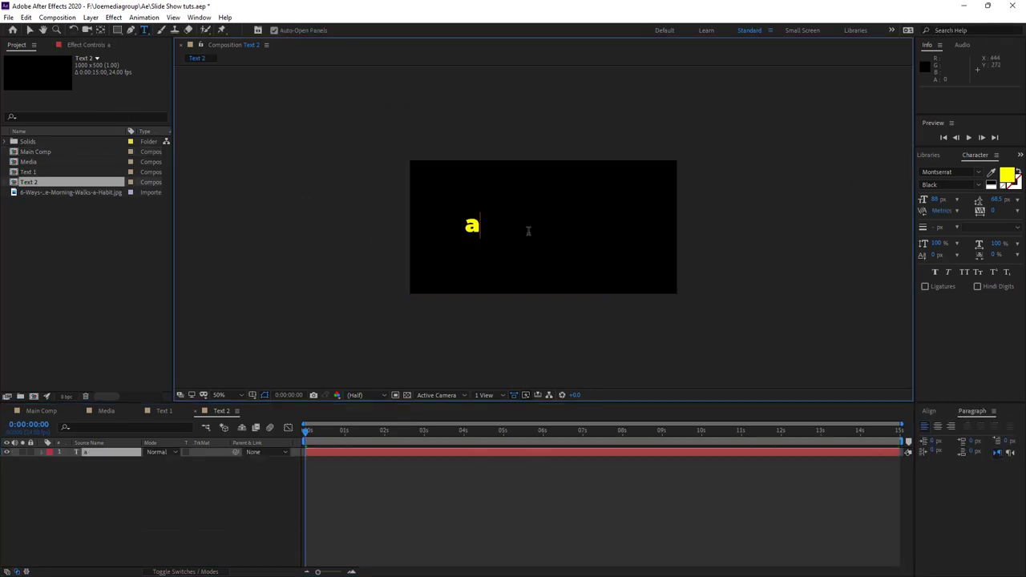
key(BackSpace)
text(ANIMA)
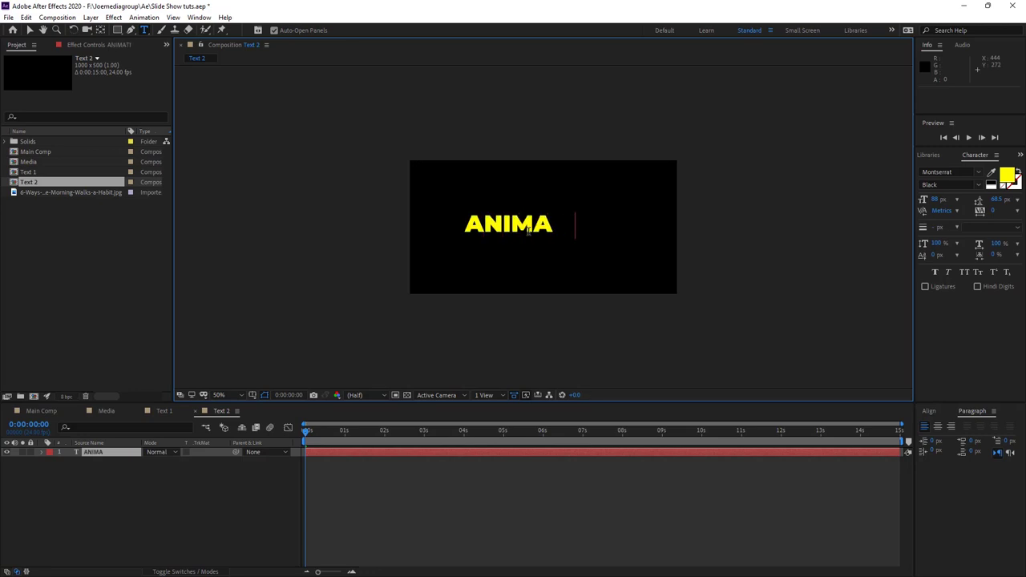
text(TION)
key(ctrl+a)
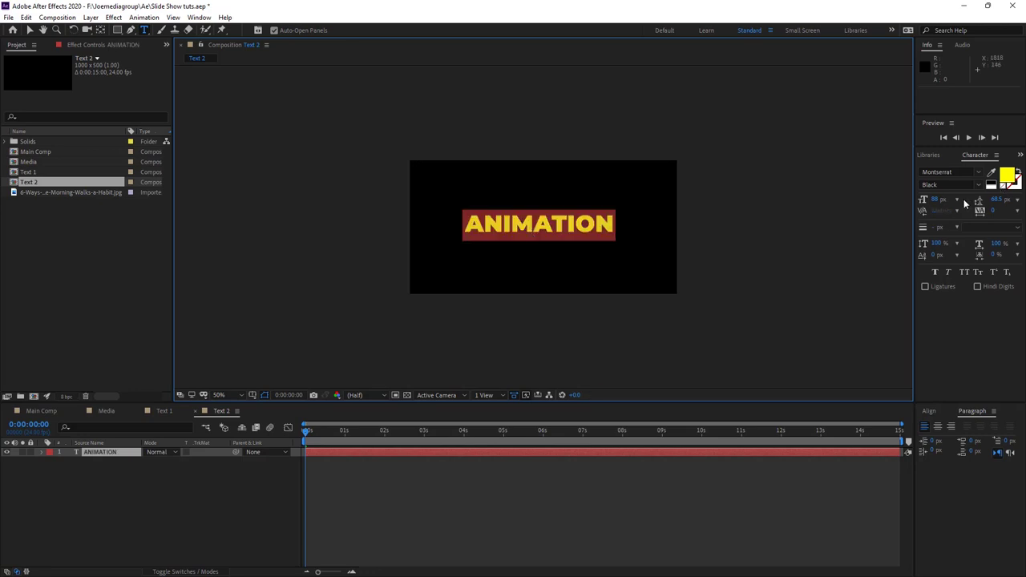
Set the ANIMATION text to 50 px, SemiBold, with a white fill
click(936, 200)
text(50)
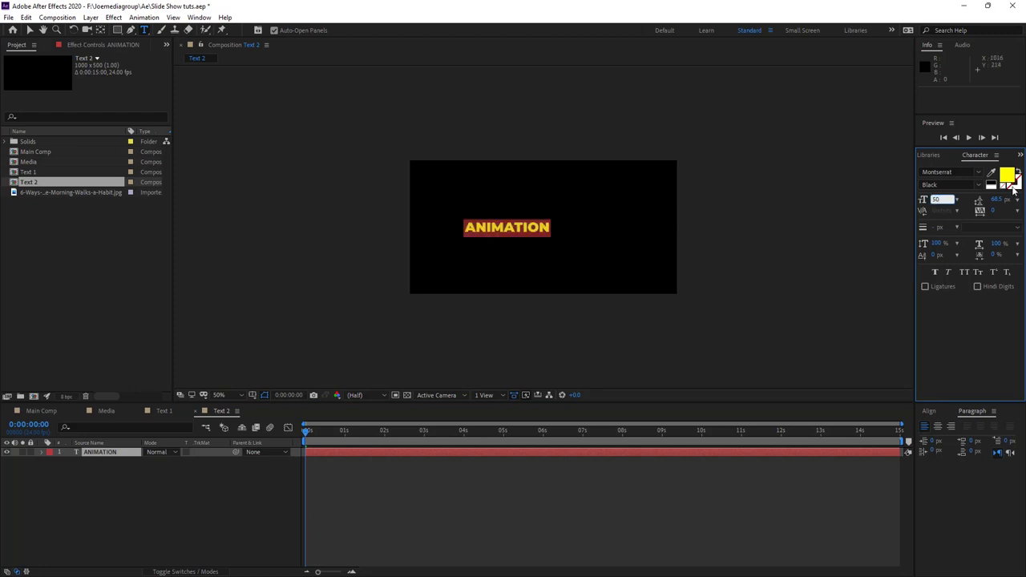
click(978, 185)
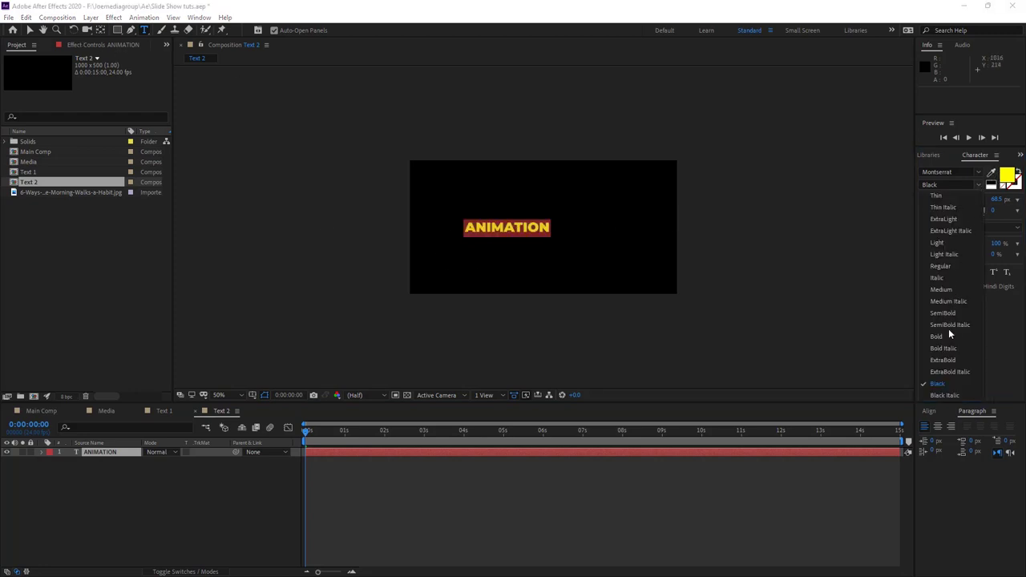
key(Escape)
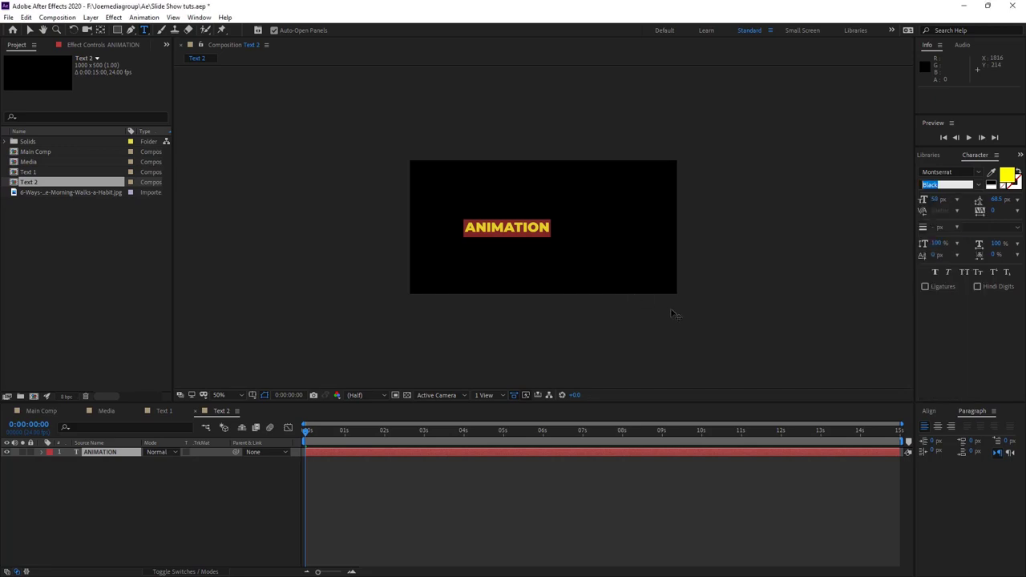
key(Up)
key(Up)
key(Up)
click(1006, 177)
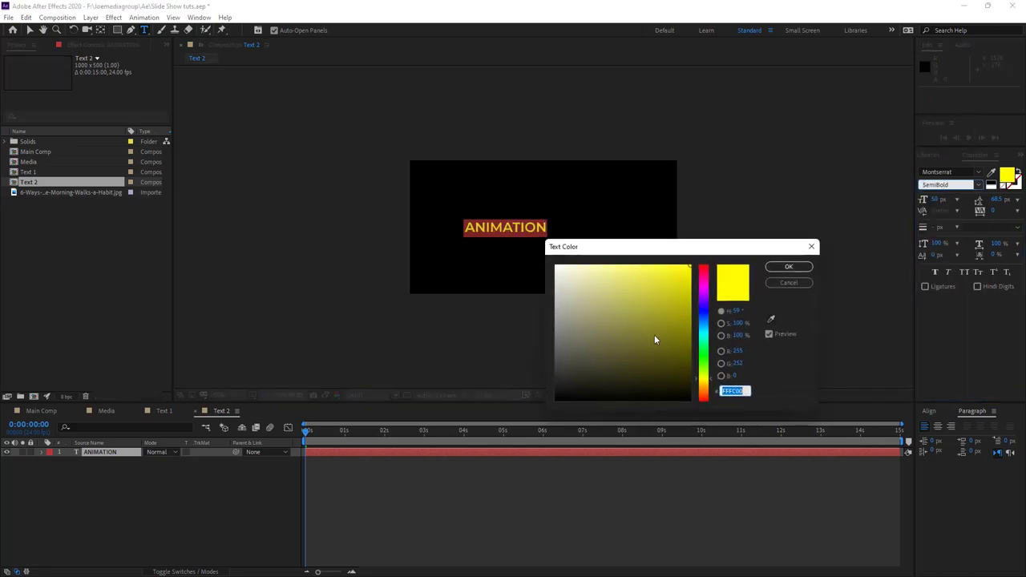
drag(655, 339, 369, 197)
click(795, 269)
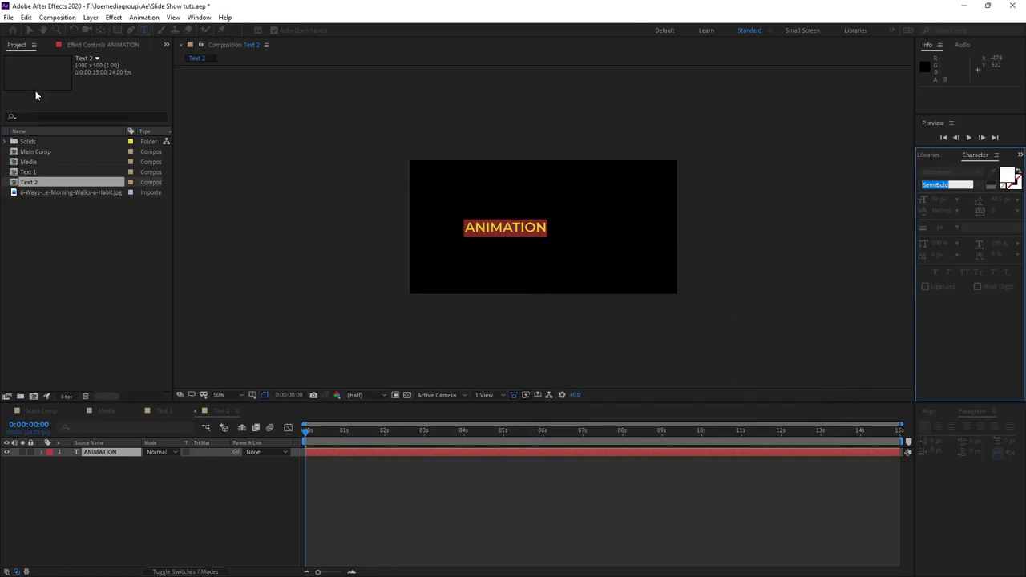
click(29, 29)
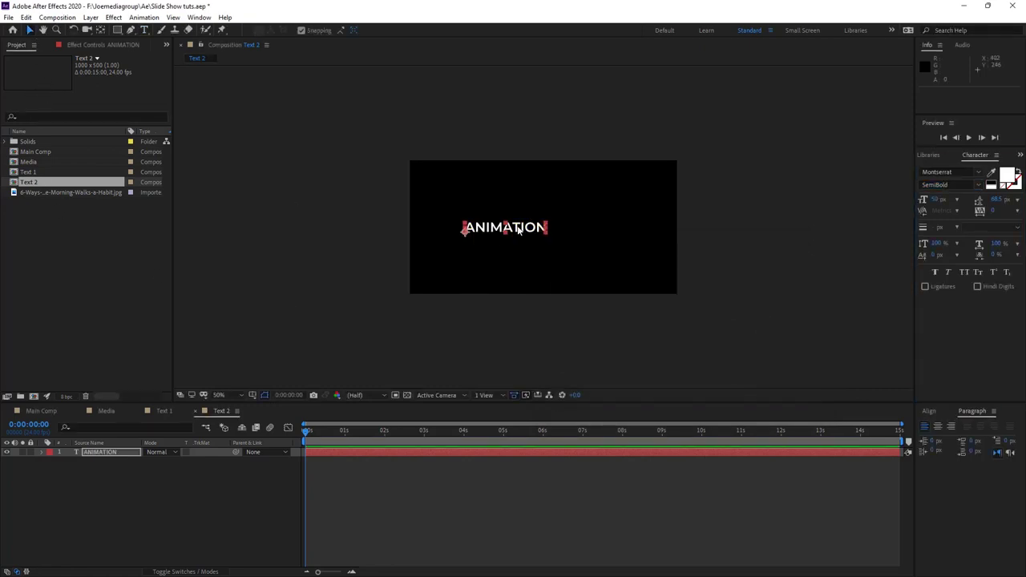
Move the ANIMATION text slightly right and down
drag(519, 231, 559, 234)
key(Caps_Lock)
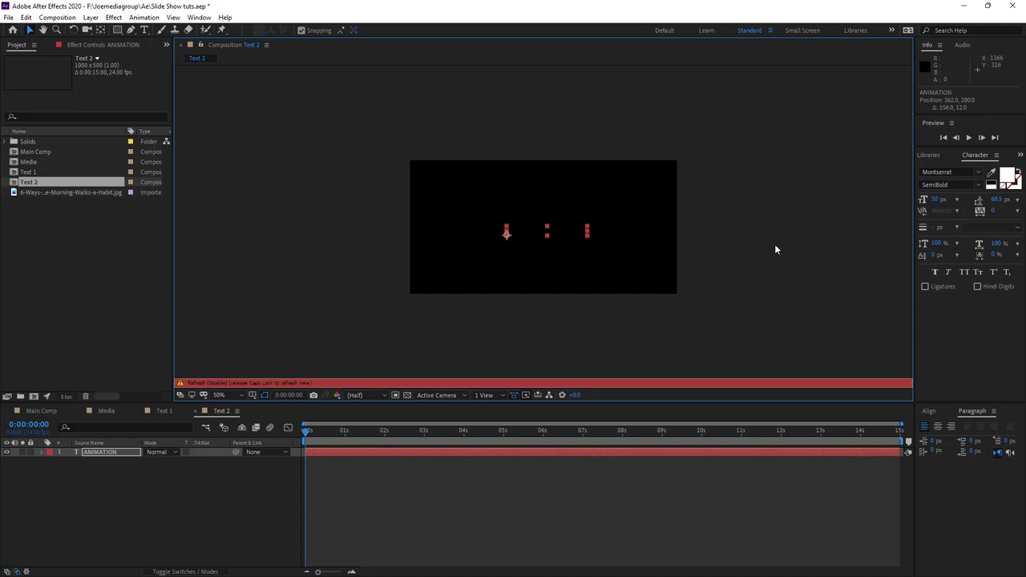
key(Caps_Lock)
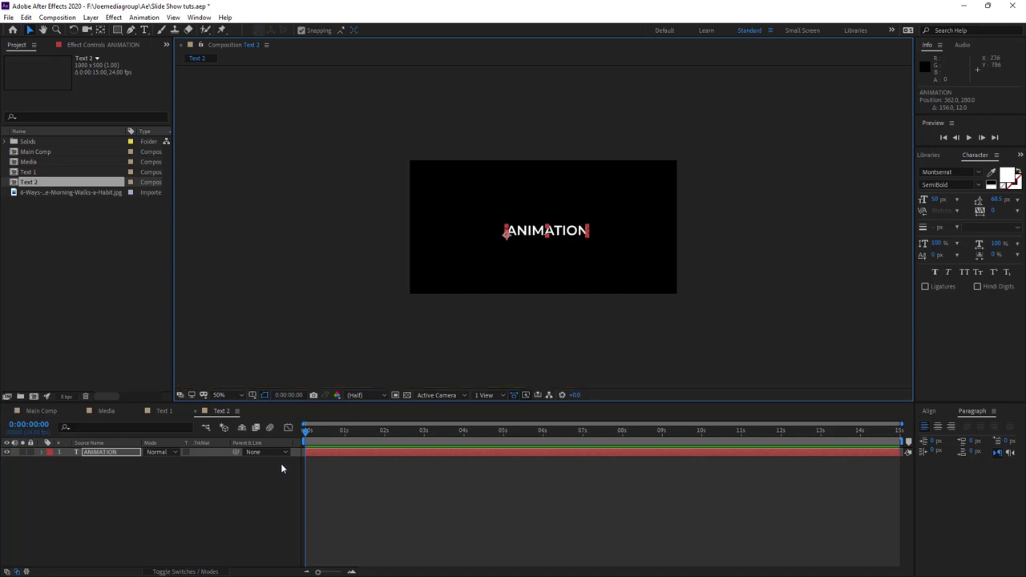
Add Opacity keyframes so the ANIMATION text fades from 0% to 100%
drag(308, 430, 382, 431)
key(t)
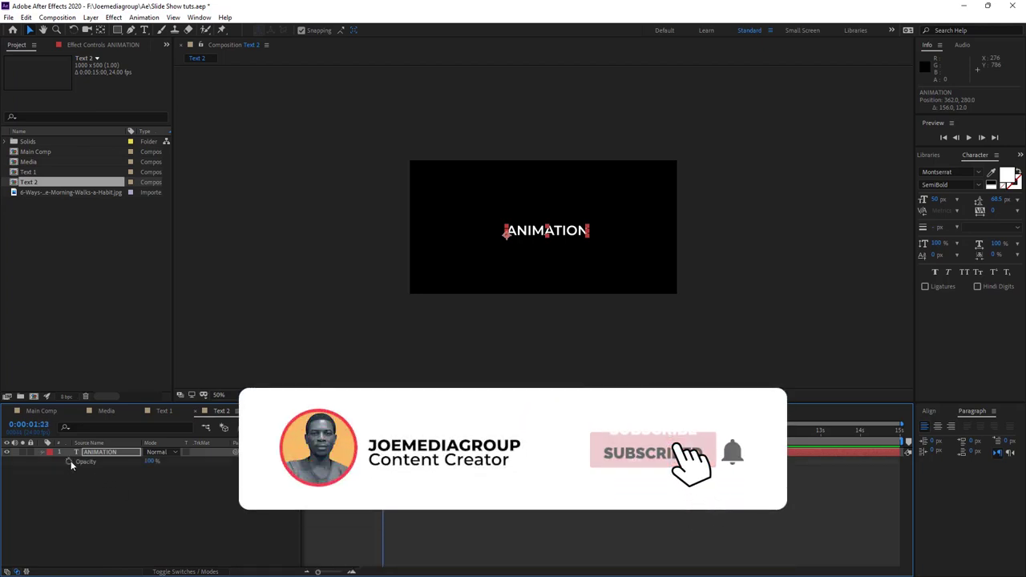
click(68, 461)
drag(382, 430, 343, 430)
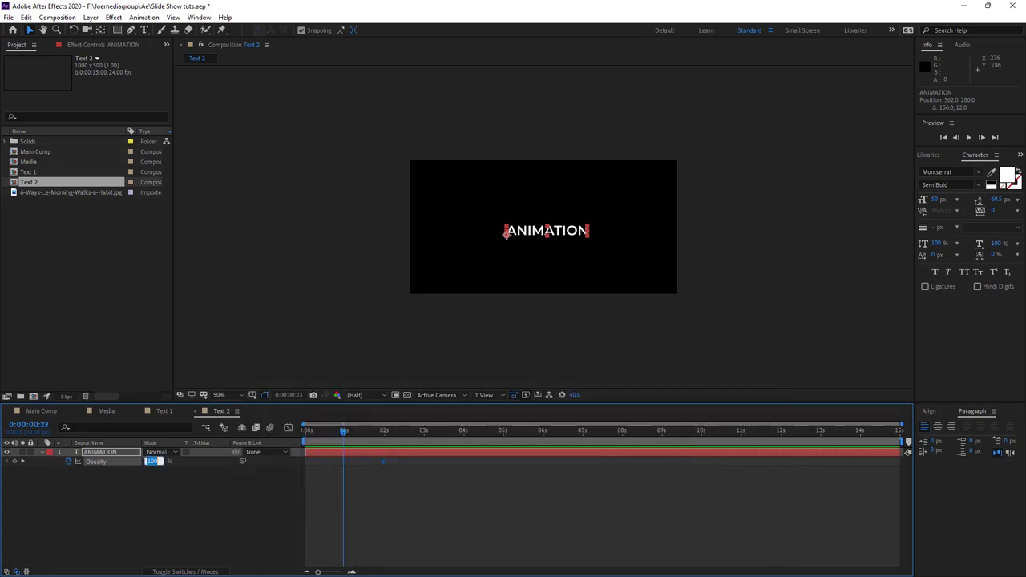
click(207, 515)
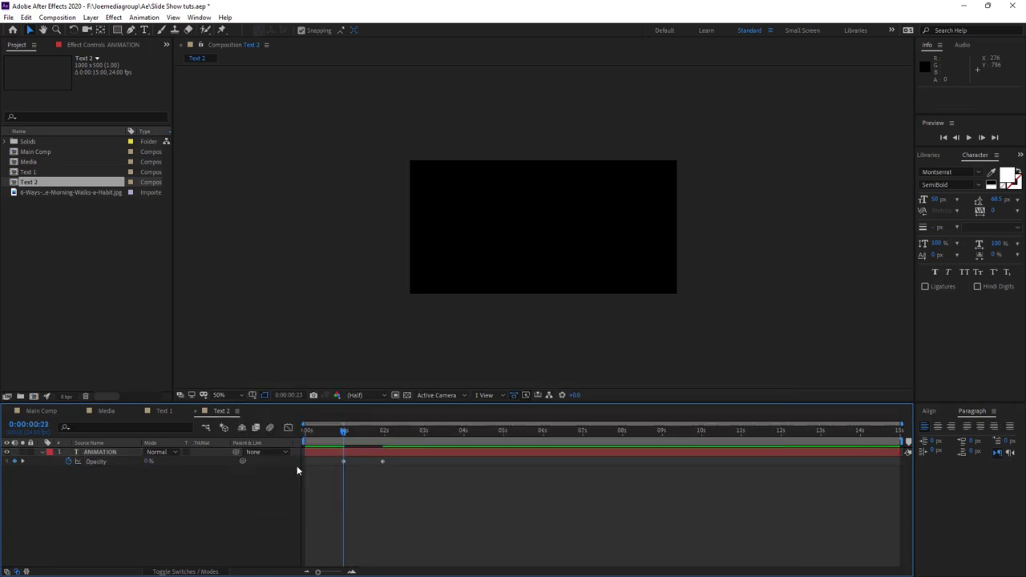
Apply Easy Ease to both Opacity keyframes
drag(401, 455, 313, 481)
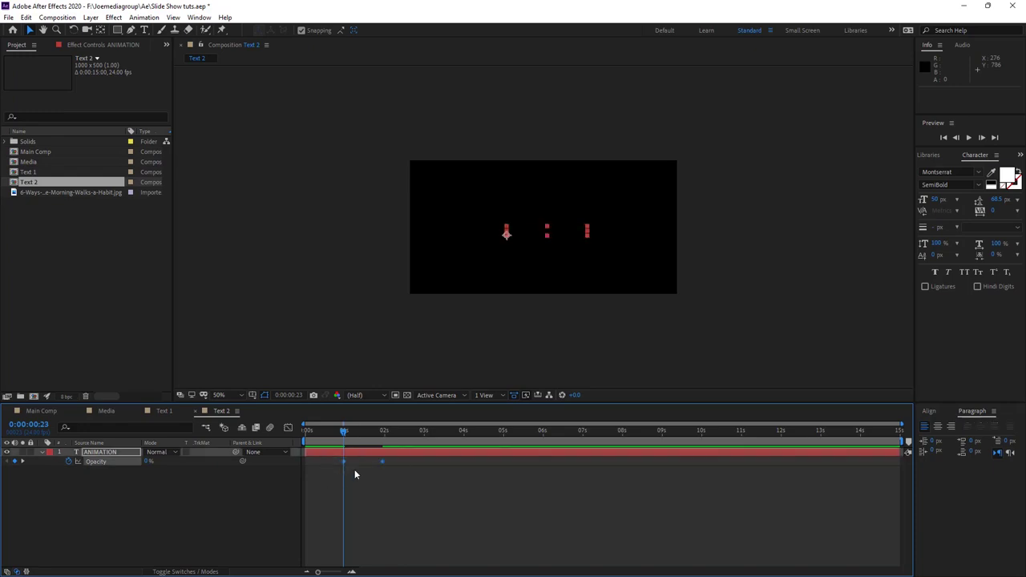
right_click(384, 465)
mouse_move(433, 456)
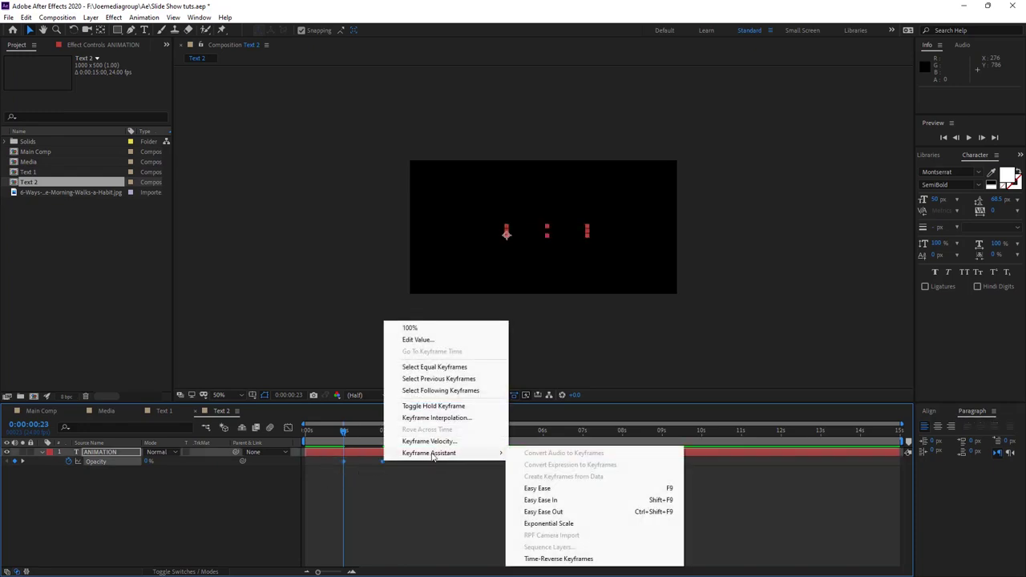
click(552, 489)
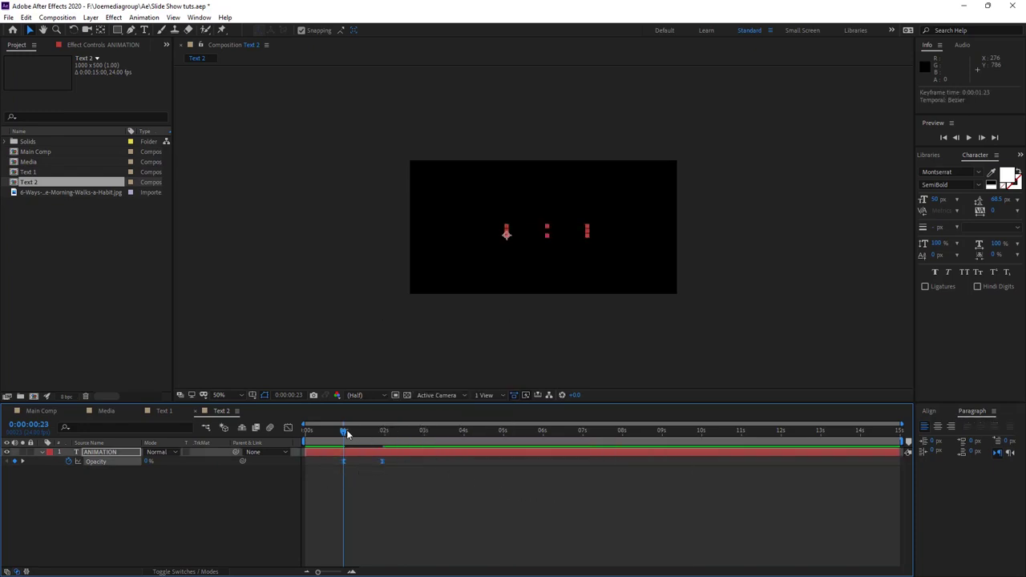
End the work area at 0:00:02:08, preview, shift the fade earlier, and save
drag(347, 434, 397, 440)
key(n)
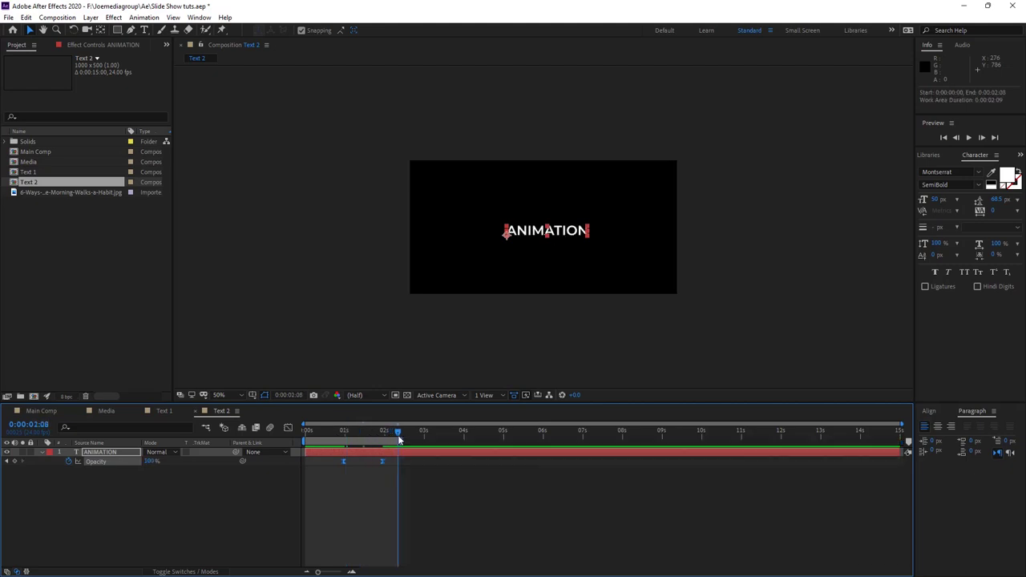
key(space)
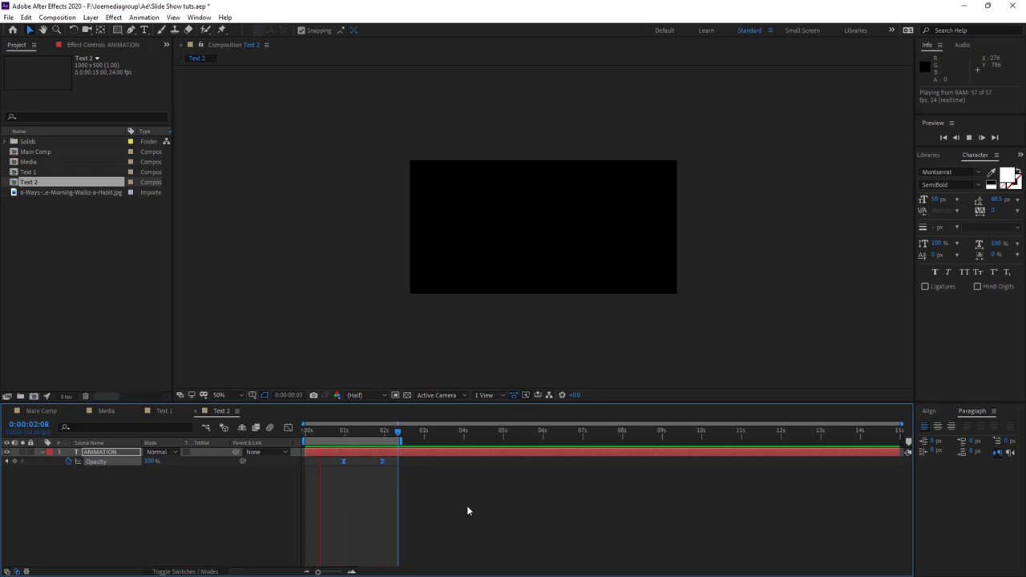
key(space)
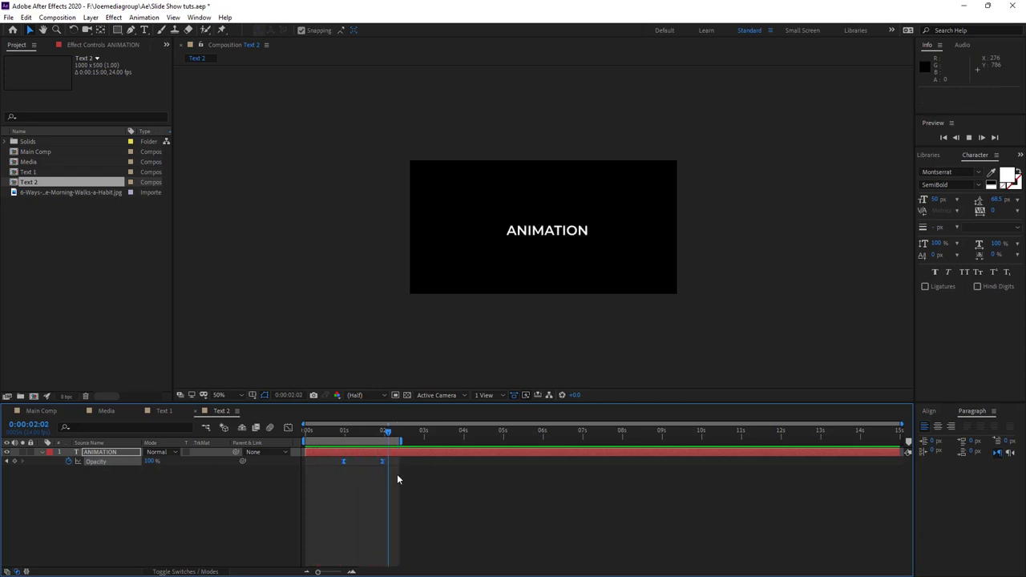
drag(383, 461, 345, 461)
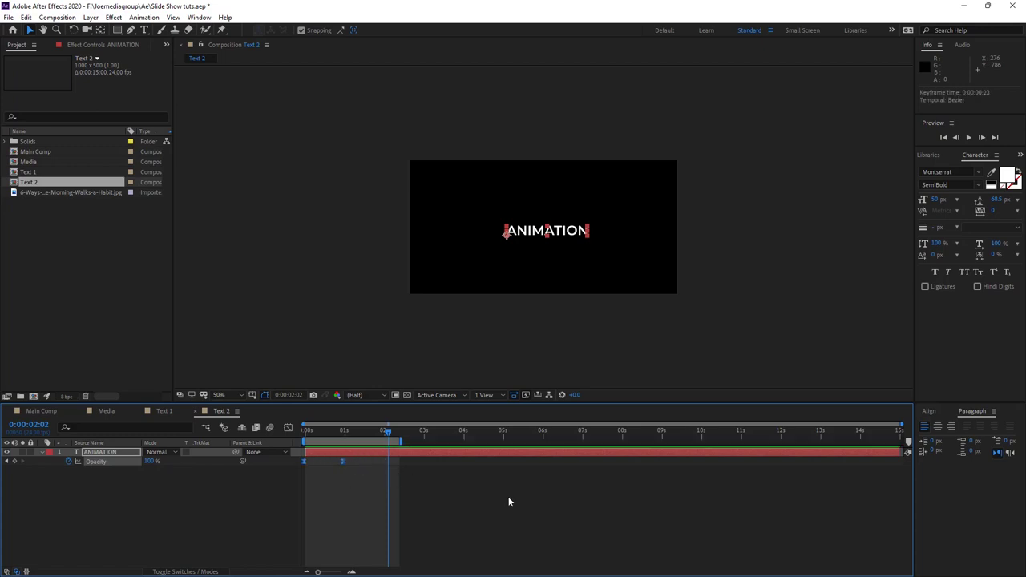
key(ctrl+s)
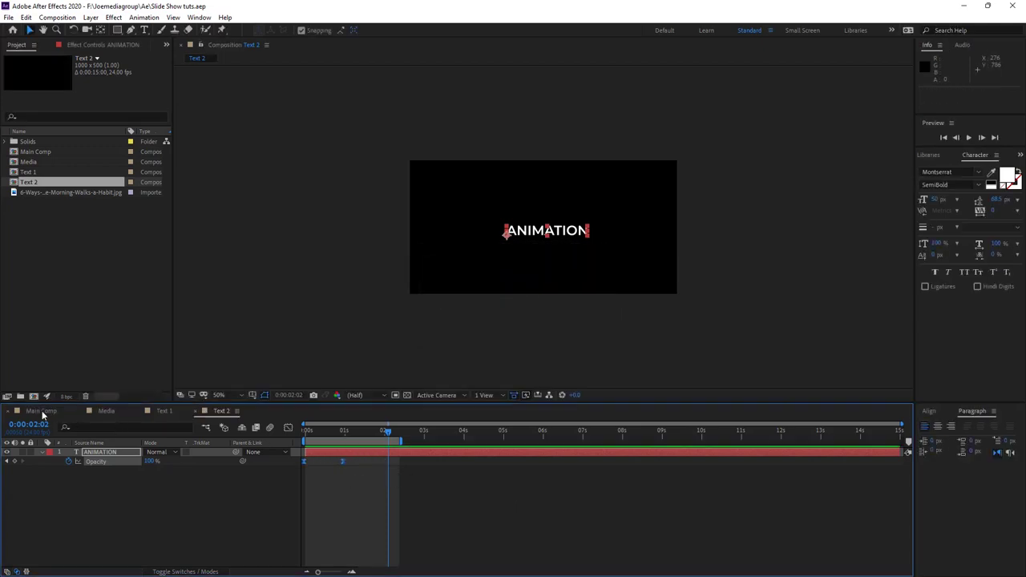
Add the Text 2 composition to Main Comp and place the ANIMATION subtitle under the SLIDE SHOW title
click(40, 411)
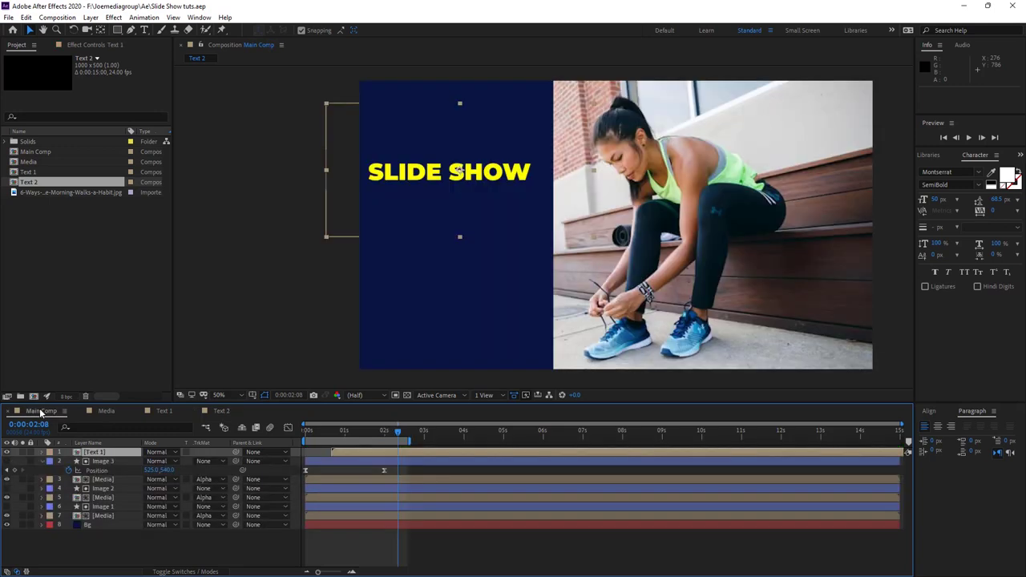
click(42, 463)
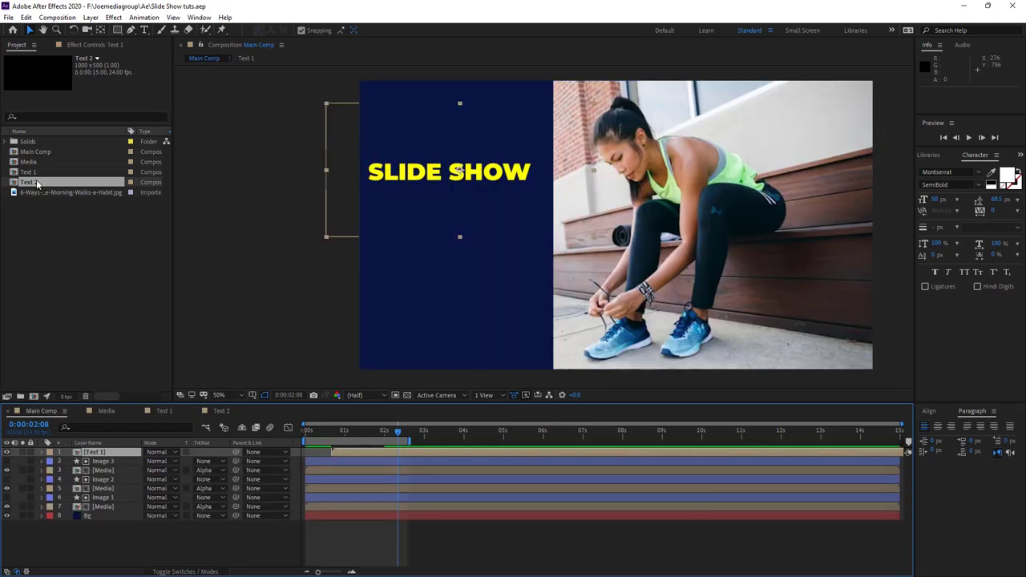
drag(40, 182, 85, 452)
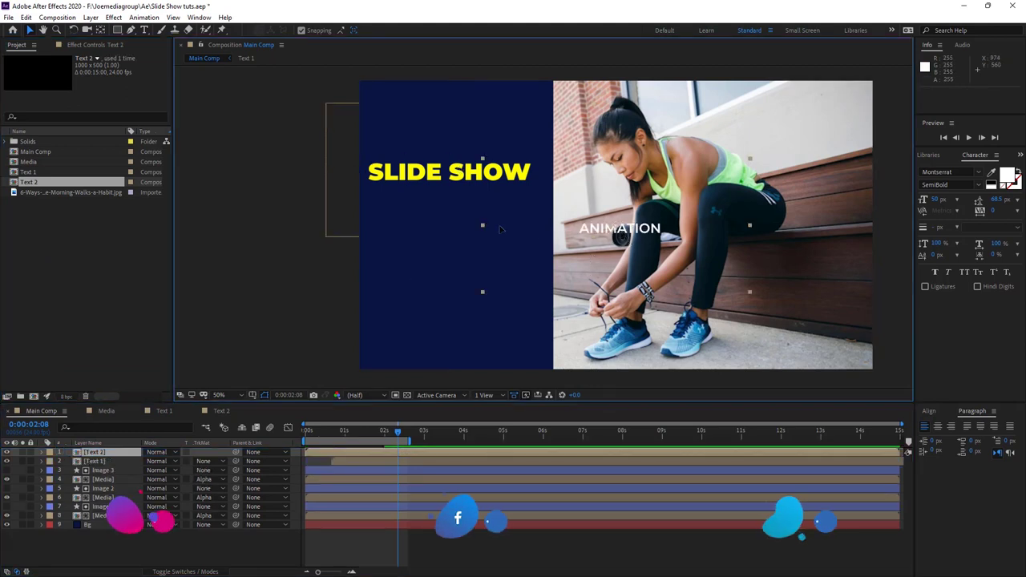
drag(619, 235, 448, 207)
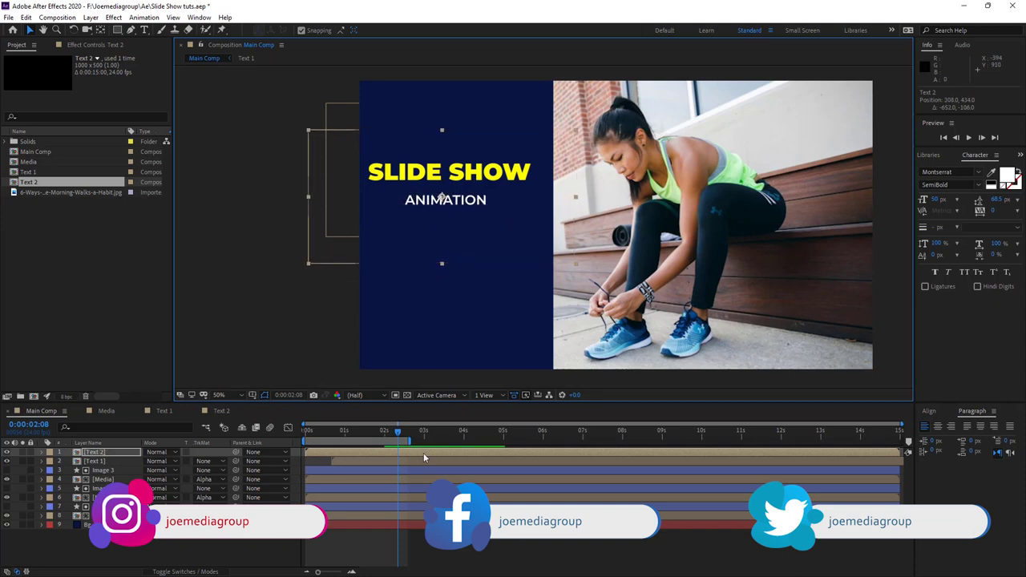
Preview the slideshow from the start, then begin a new composition
drag(396, 435, 319, 452)
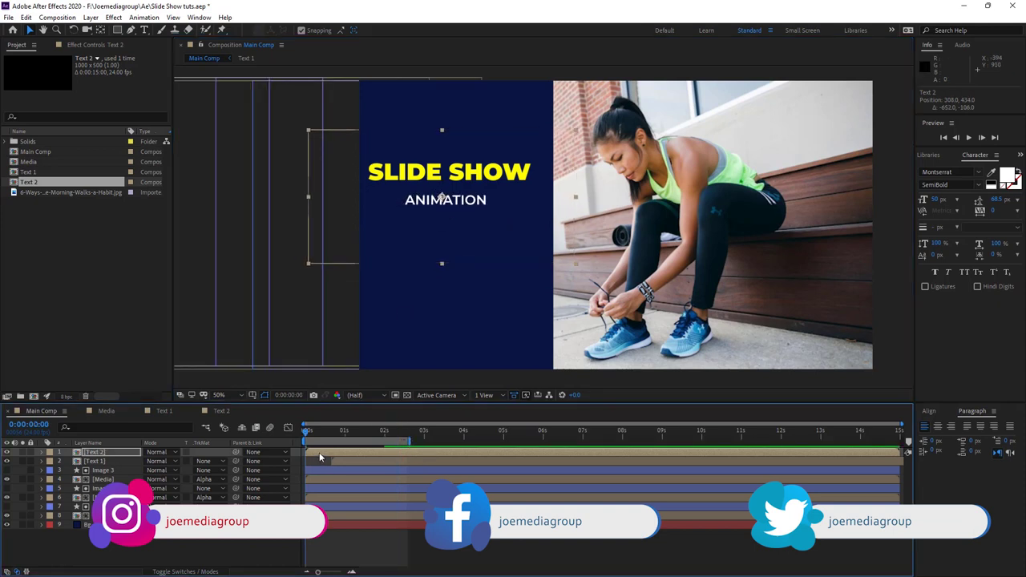
key(space)
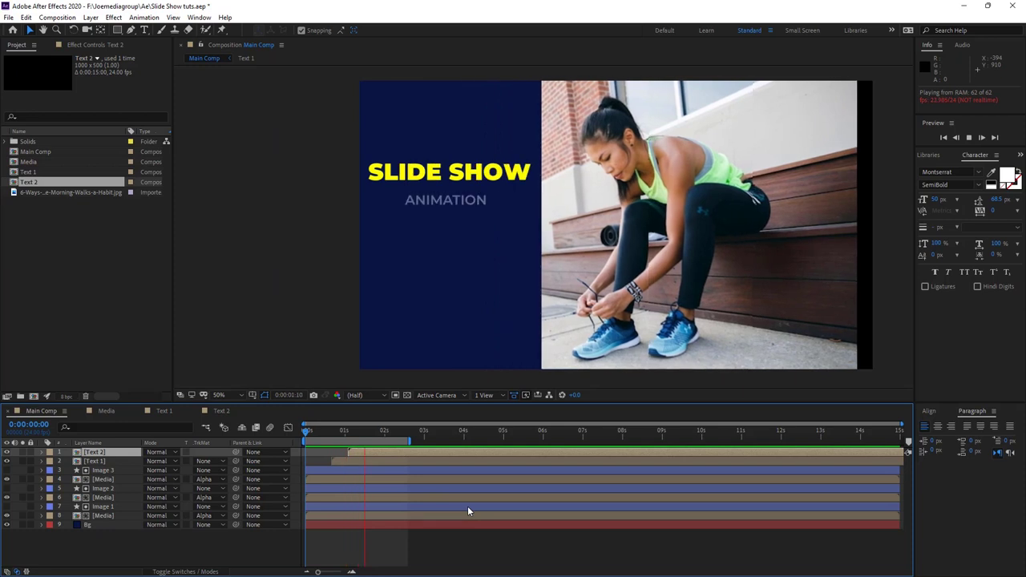
key(space)
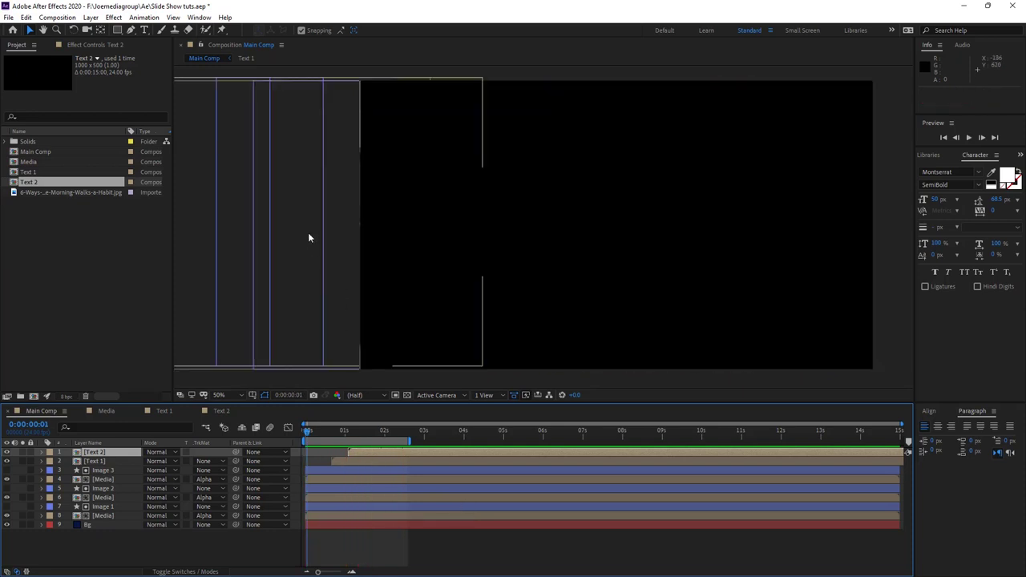
click(44, 396)
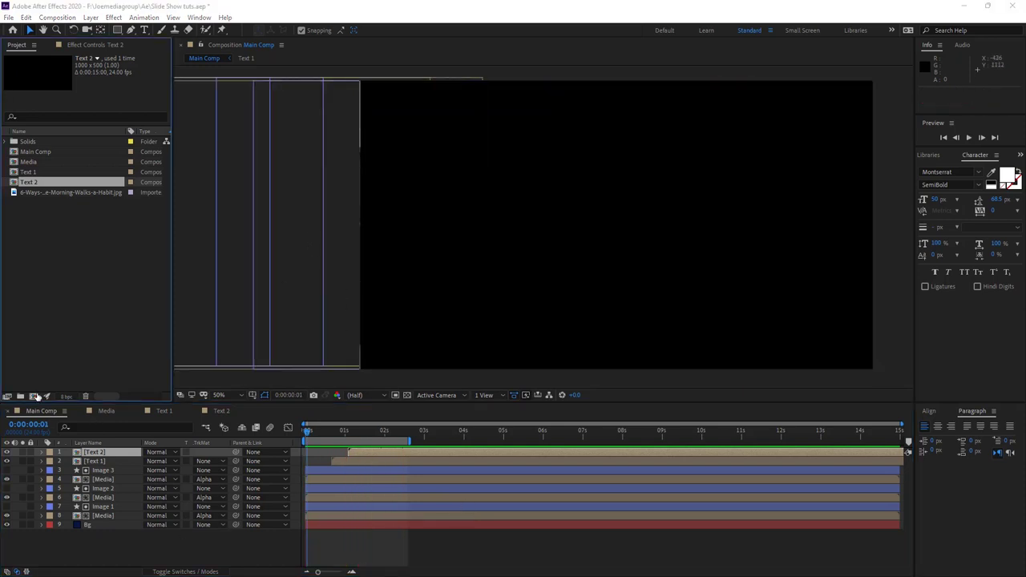
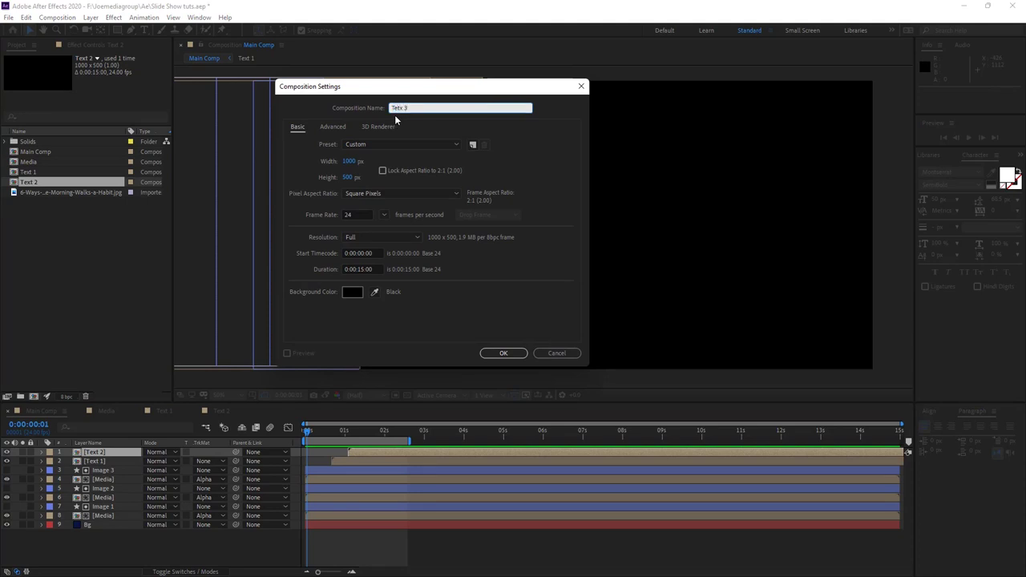
Set the composition height to 1000 px and create the Tetx 3 comp
click(348, 178)
text(100)
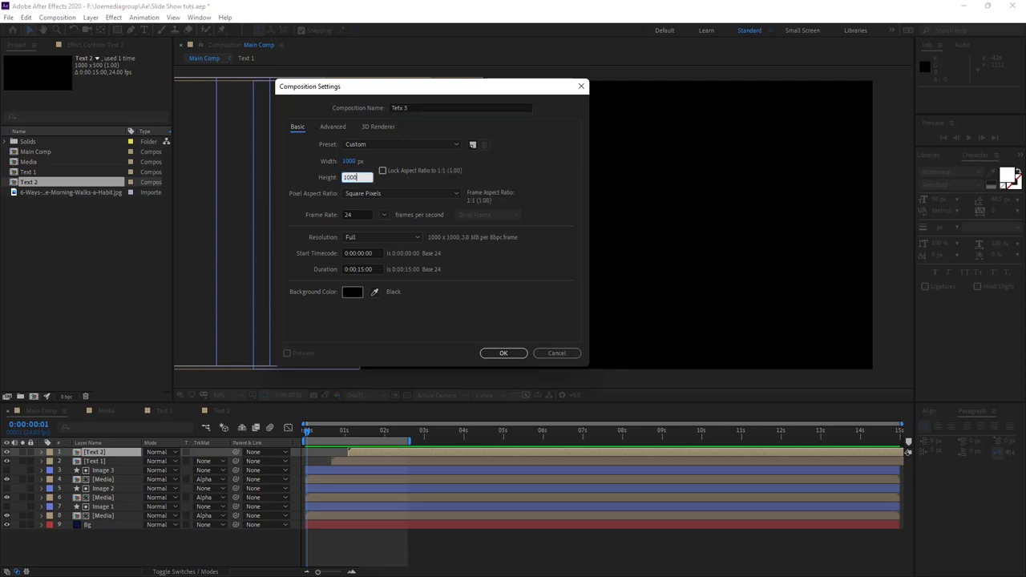
text(0)
key(Return)
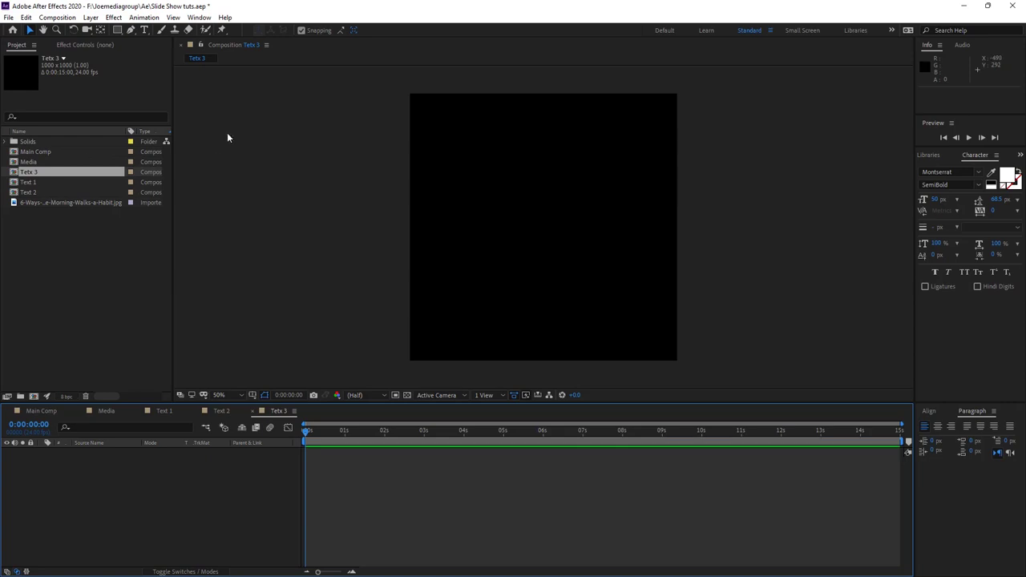
Draw a paragraph text box in Tetx 3 and select all its 'Slide show' text
click(144, 30)
drag(432, 151, 676, 298)
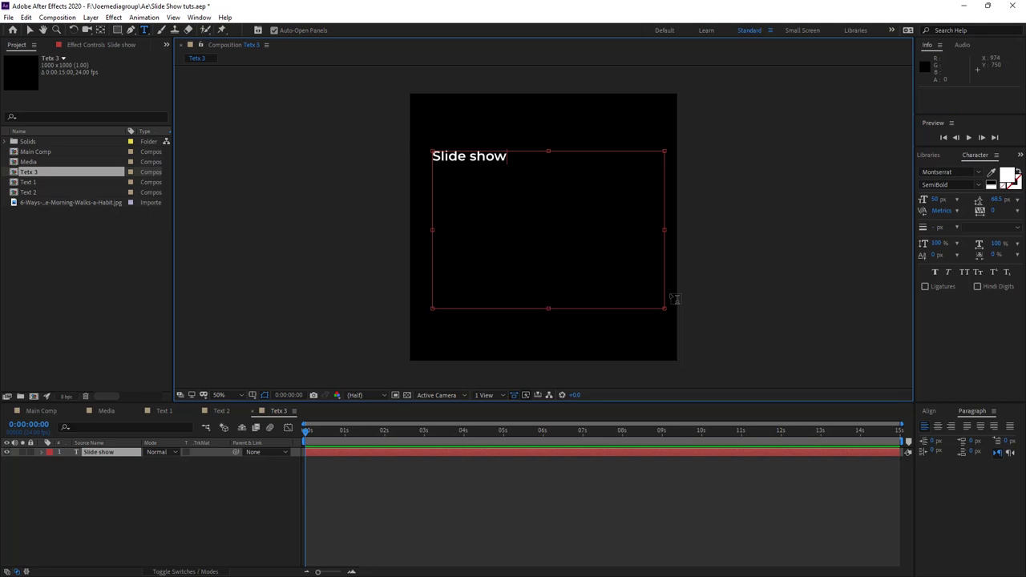
key(ctrl+a)
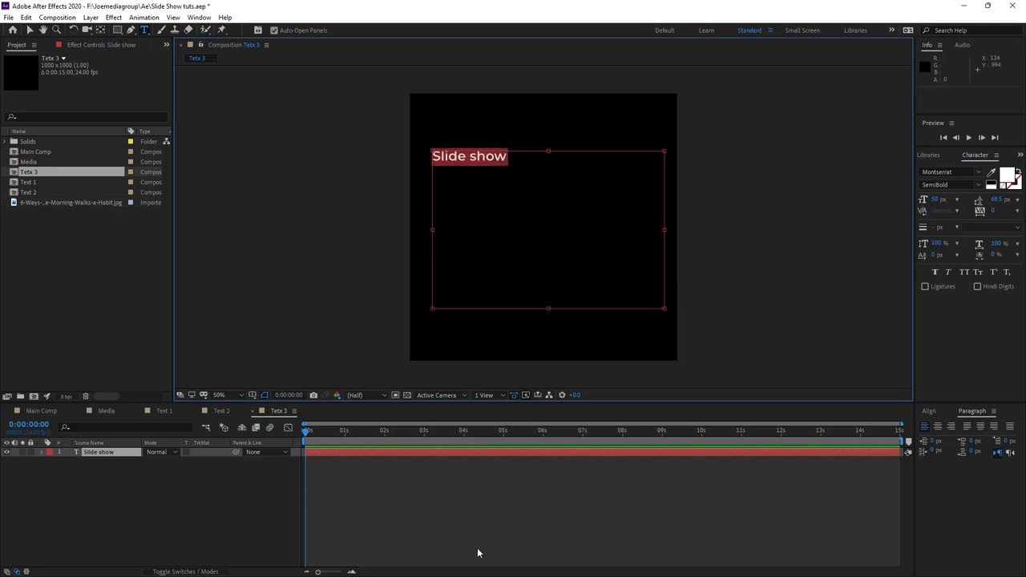
Copy the lorem ipsum paragraph from Photoshop
click(966, 8)
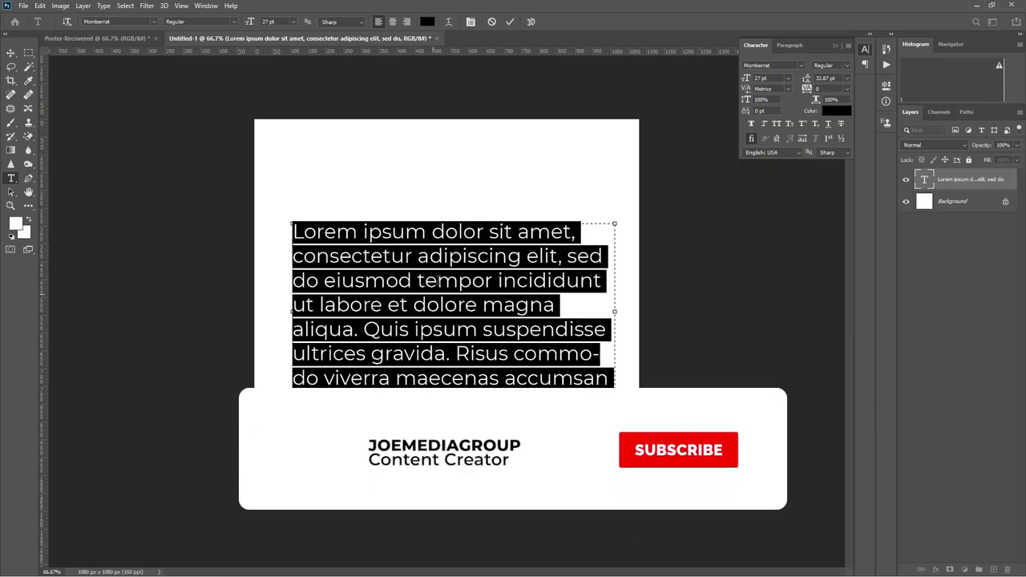
right_click(446, 271)
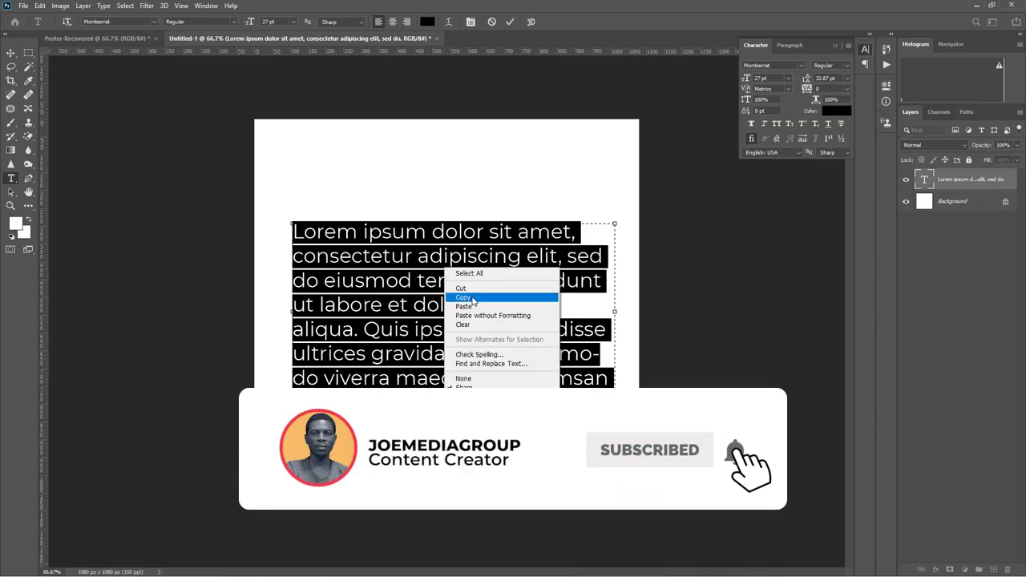
click(463, 297)
Paste the lorem ipsum paragraph over the text and make it white at 30 px
mouse_move(595, 565)
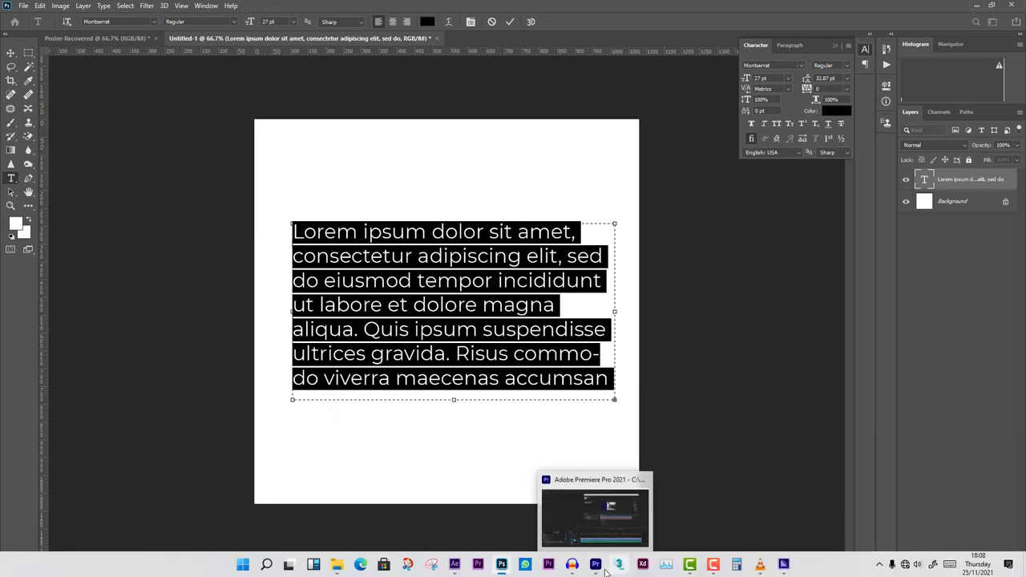
click(457, 562)
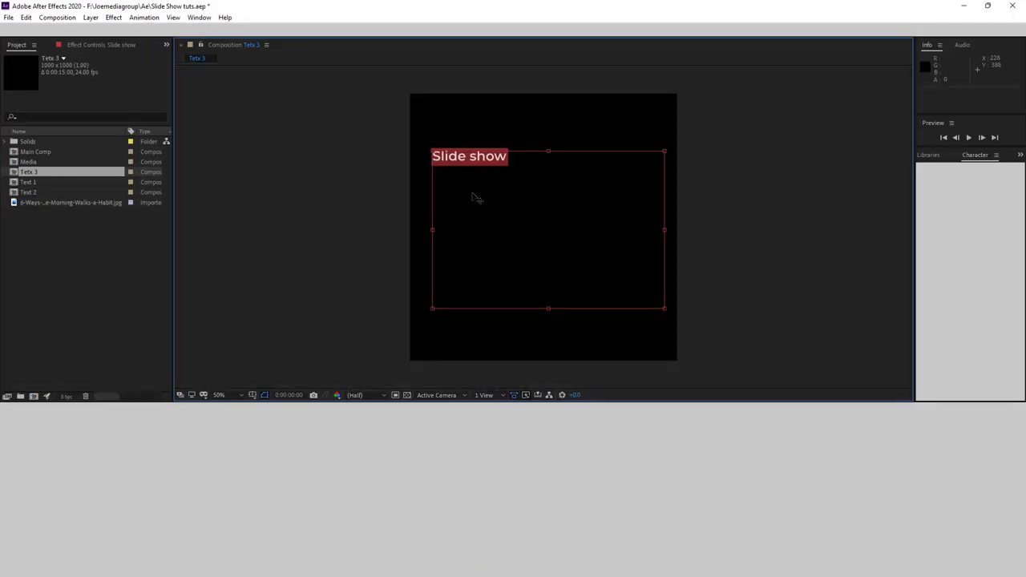
key(ctrl+v)
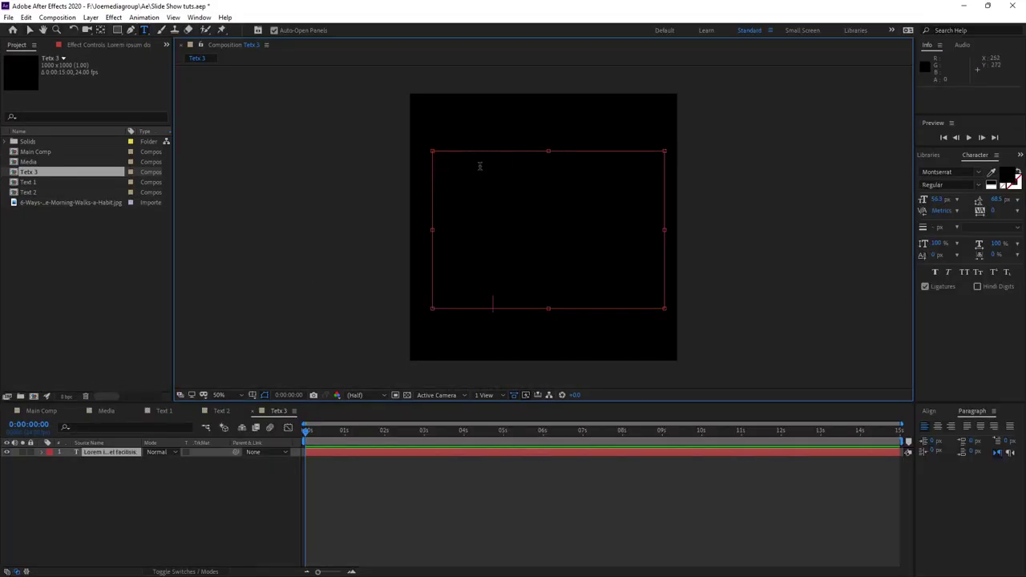
key(ctrl+a)
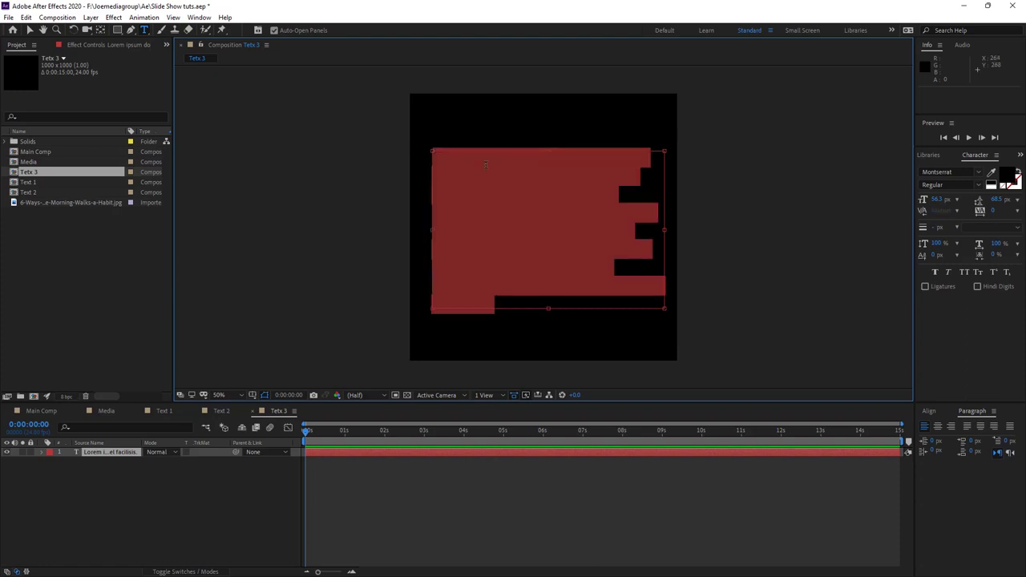
click(1011, 175)
drag(621, 275, 410, 196)
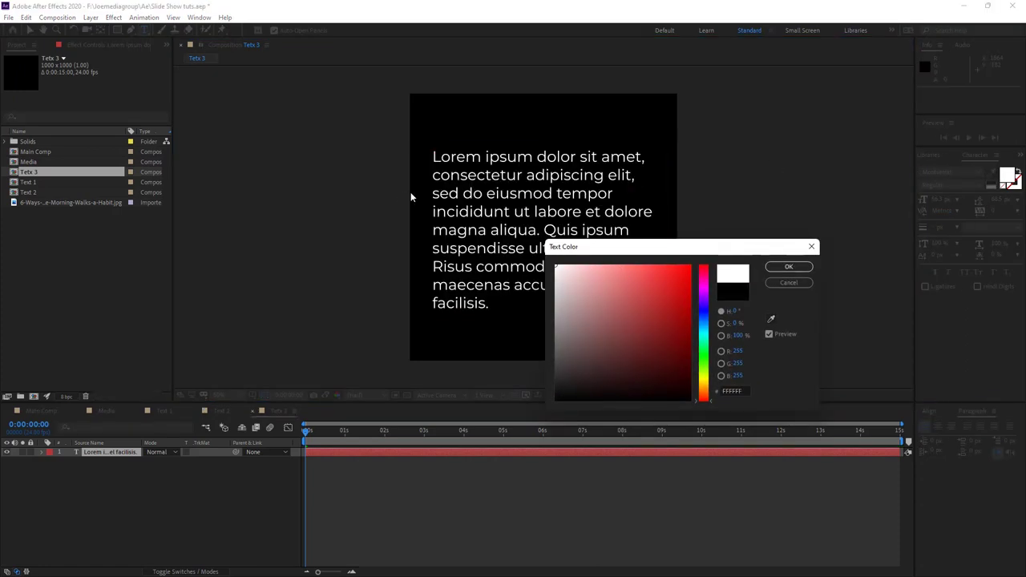
click(787, 268)
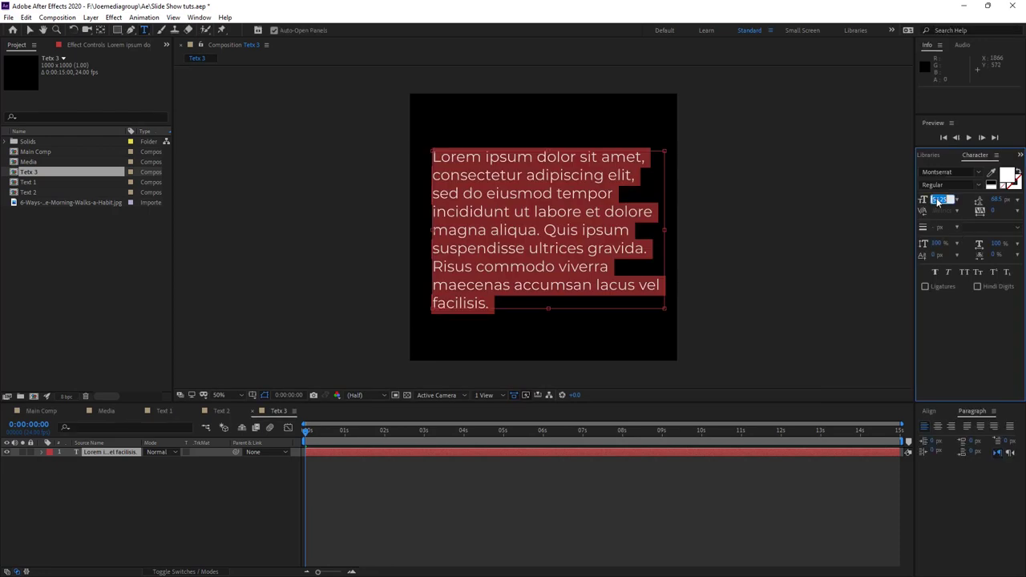
text(30)
key(Return)
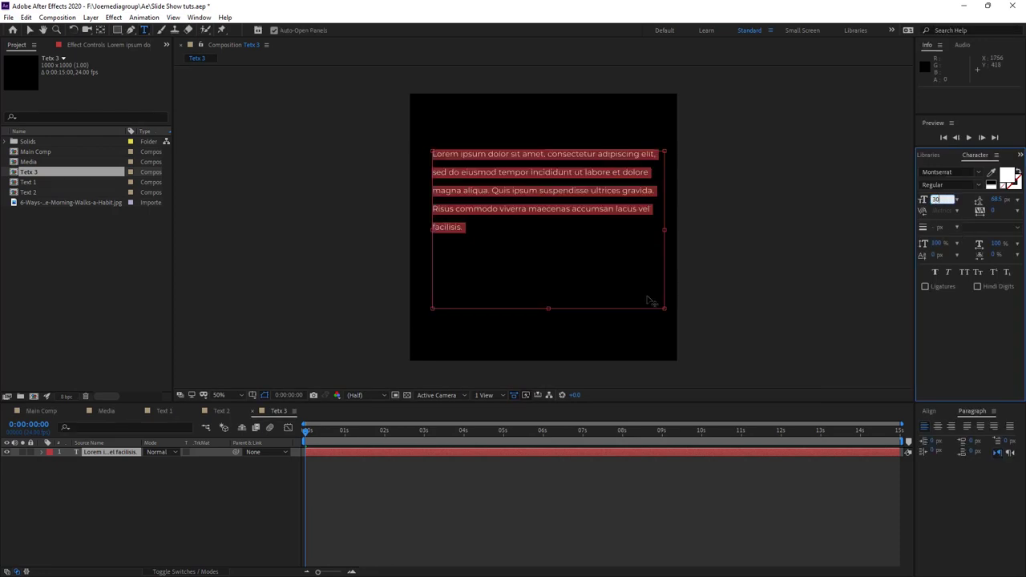
Narrow and shorten the paragraph box so the text wraps onto seven lines
drag(665, 226, 580, 224)
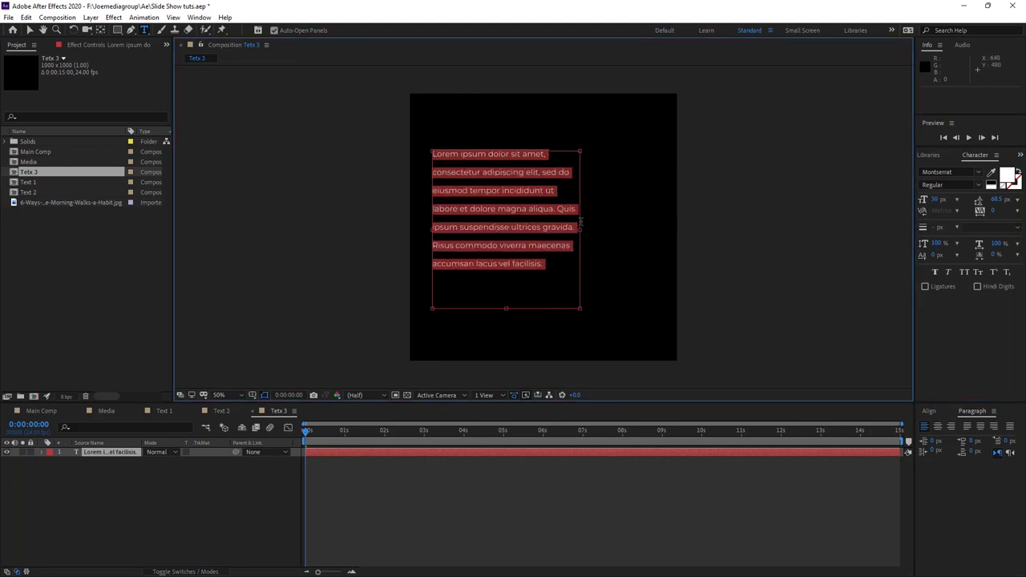
drag(506, 308, 503, 275)
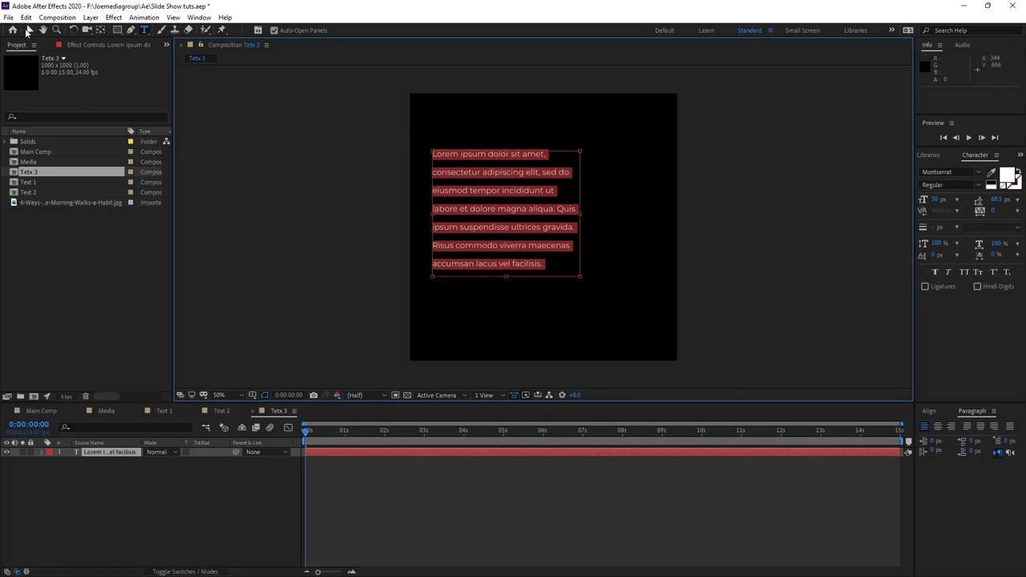
click(28, 30)
click(793, 198)
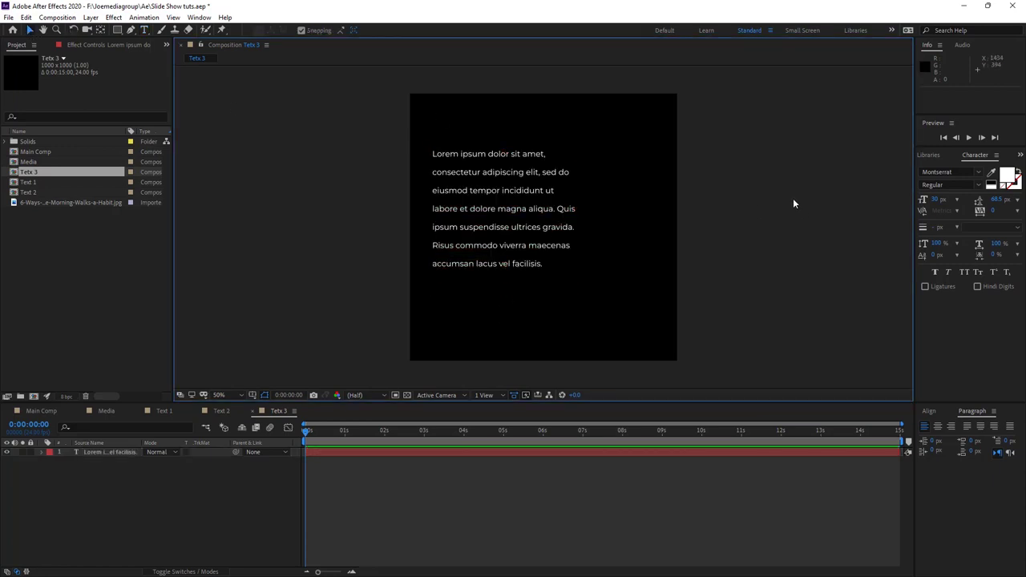
Add Tetx 3 as the top layer of Main Comp starting at 0:00:01:10, then preview
click(40, 413)
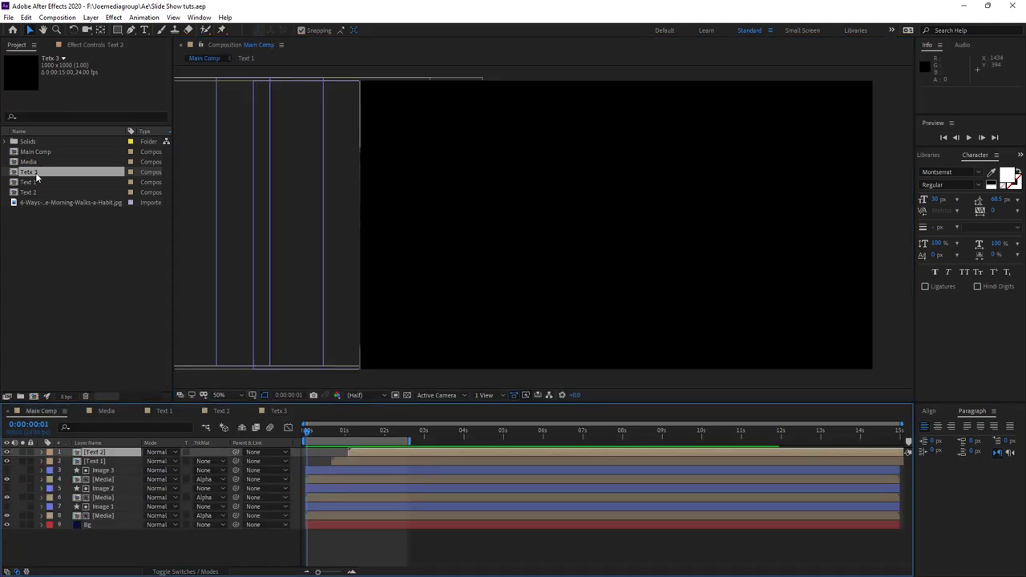
drag(36, 175, 158, 457)
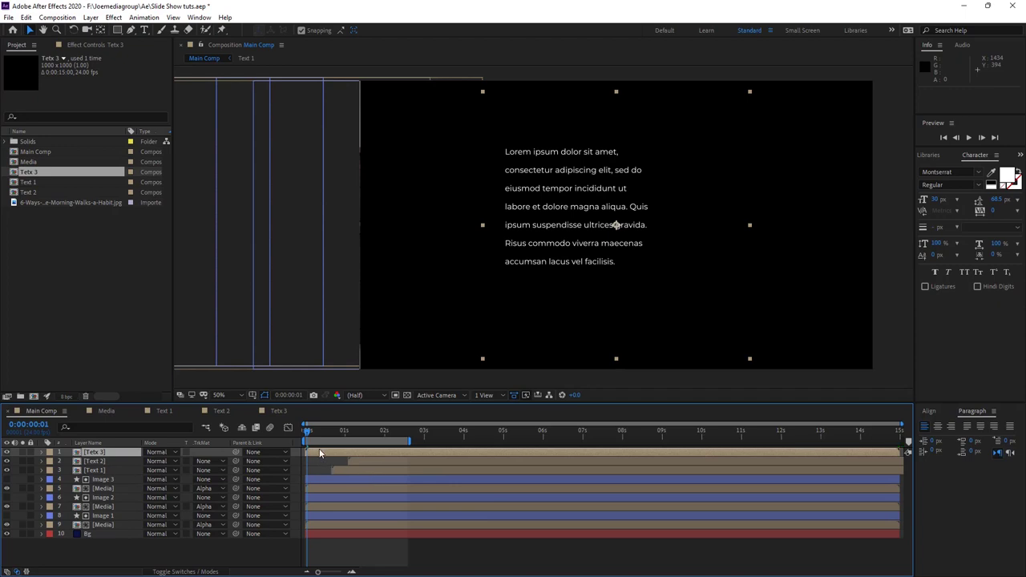
drag(319, 454, 372, 453)
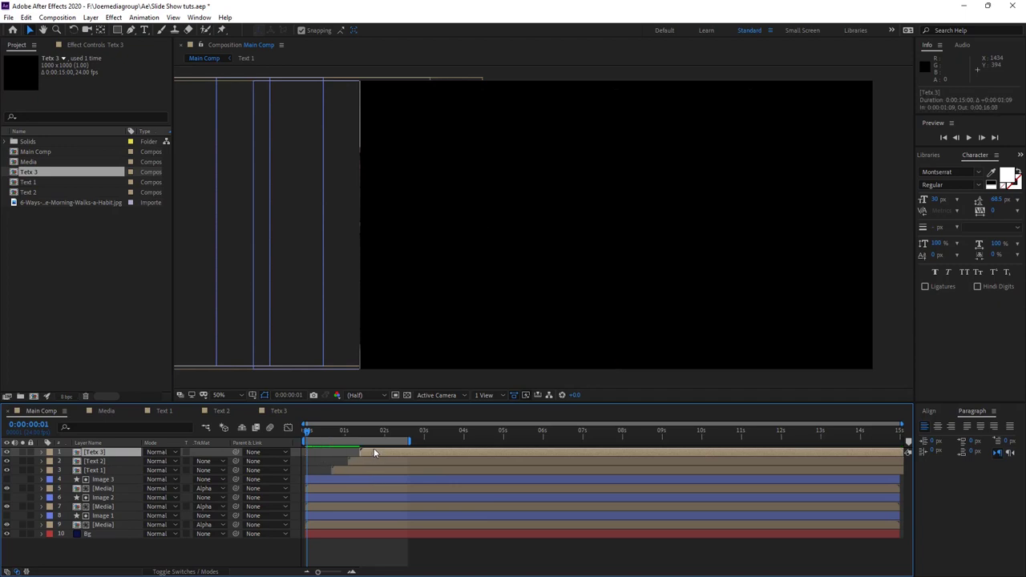
key(space)
key(space)
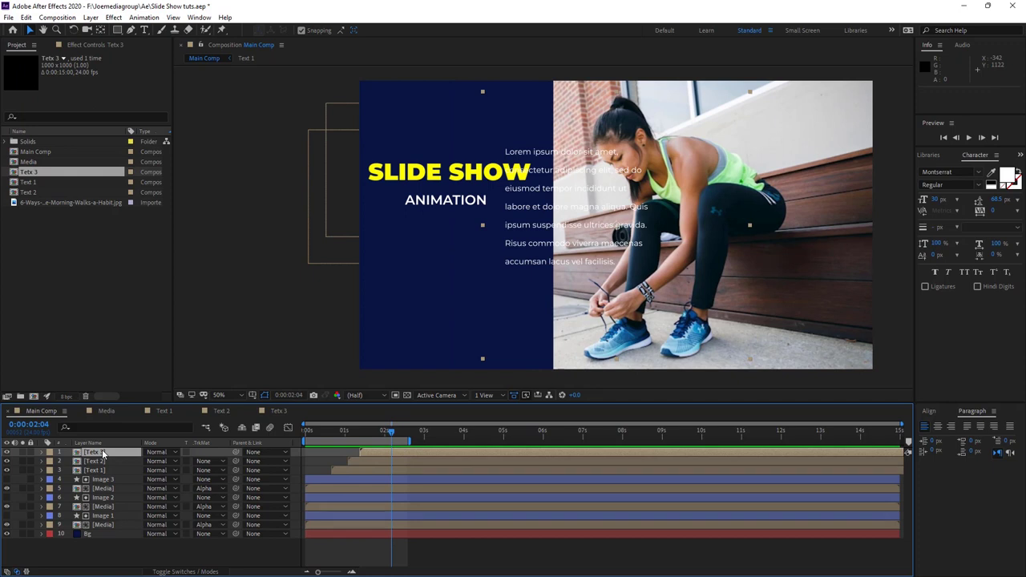
drag(550, 191, 434, 271)
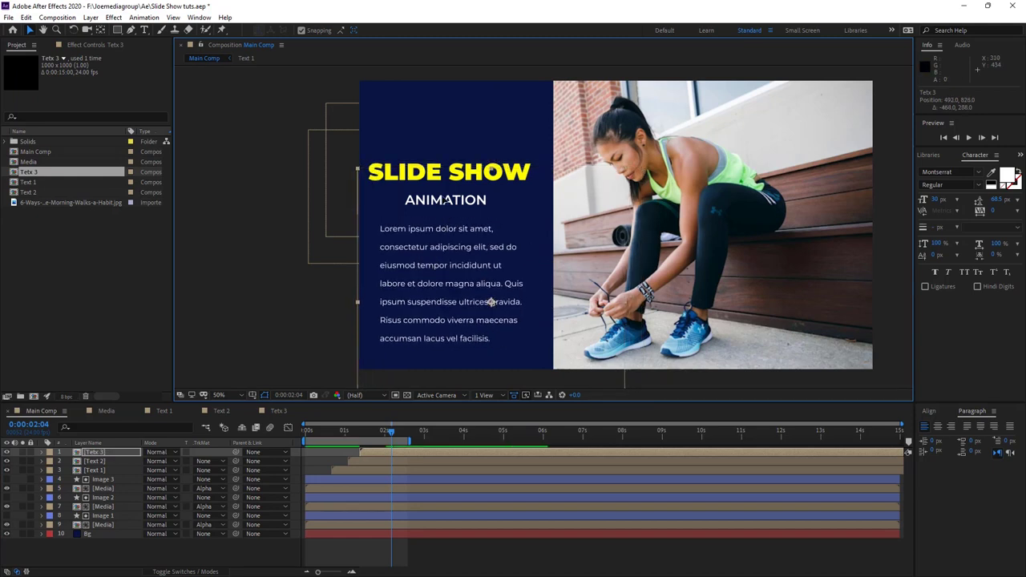
click(101, 462)
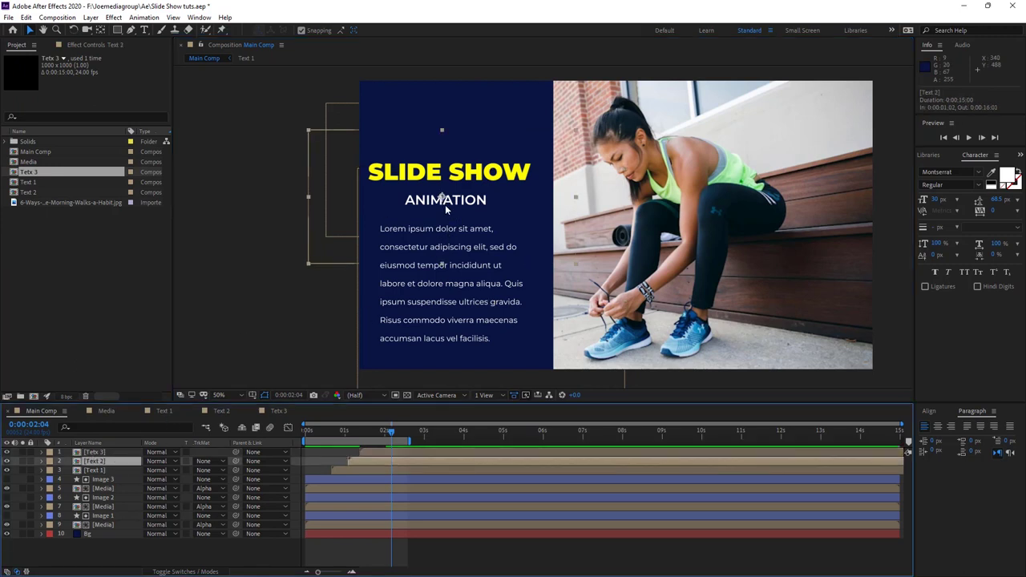
drag(442, 198, 413, 197)
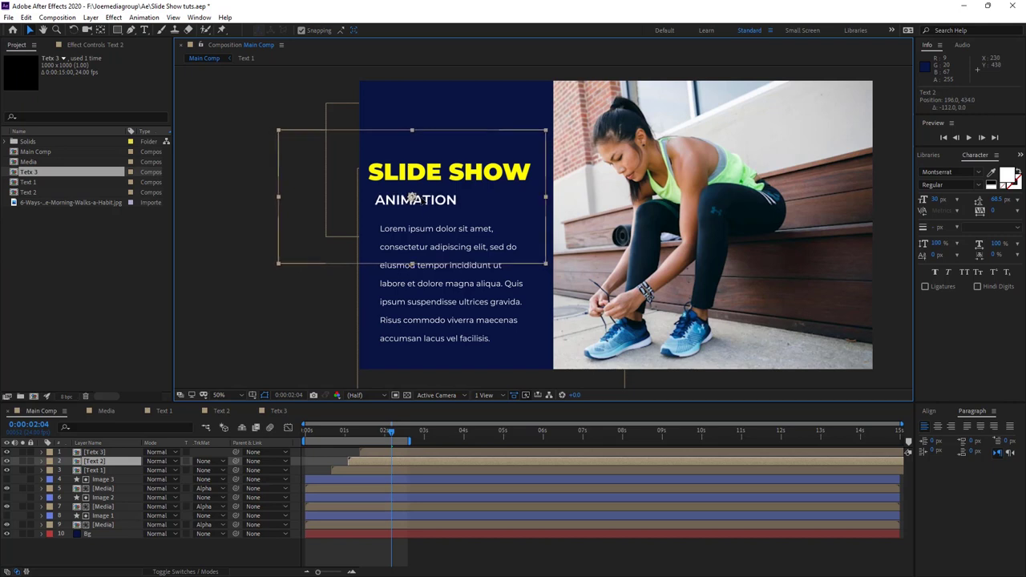
click(241, 295)
key(ctrl+s)
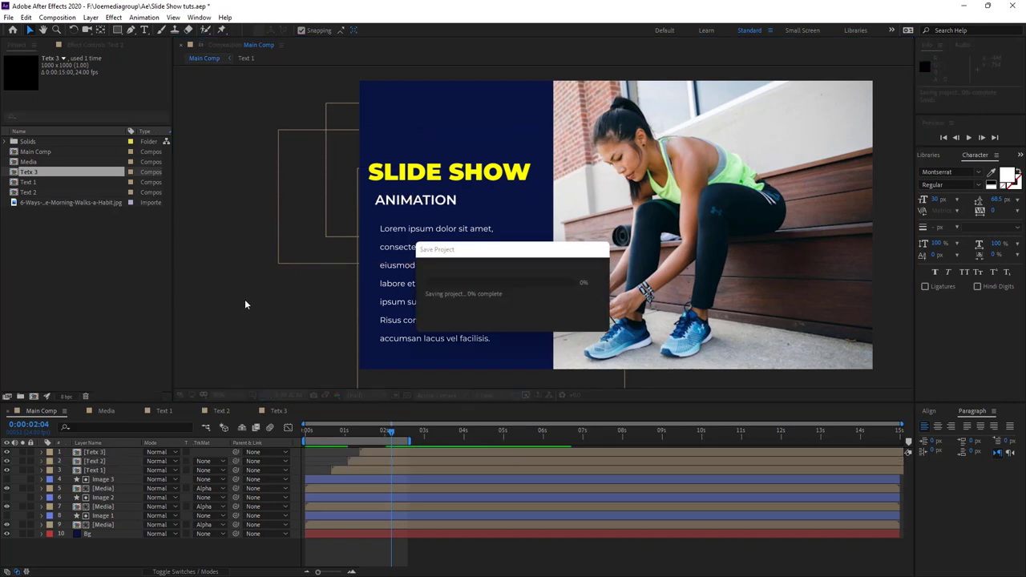
key(space)
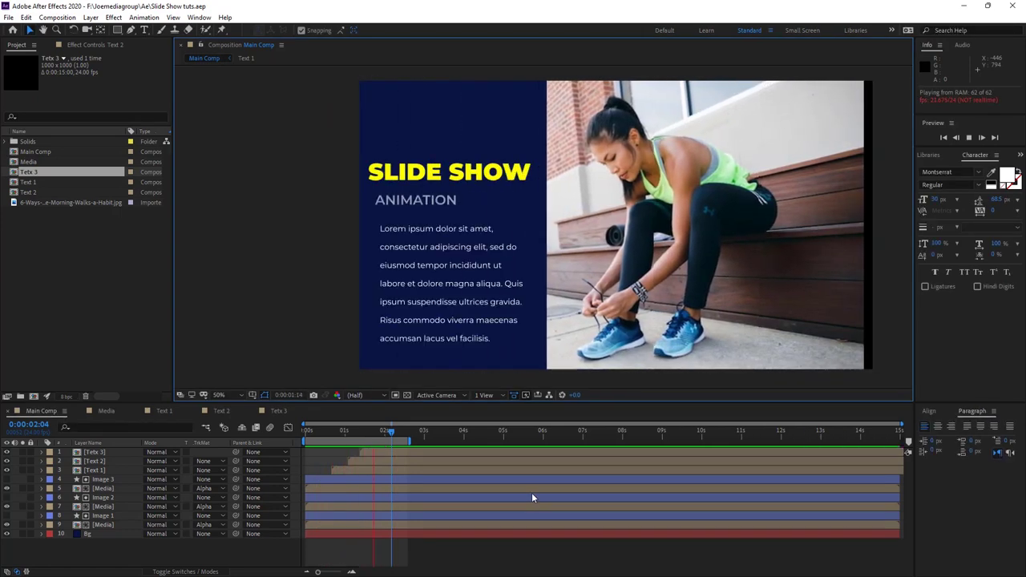
key(space)
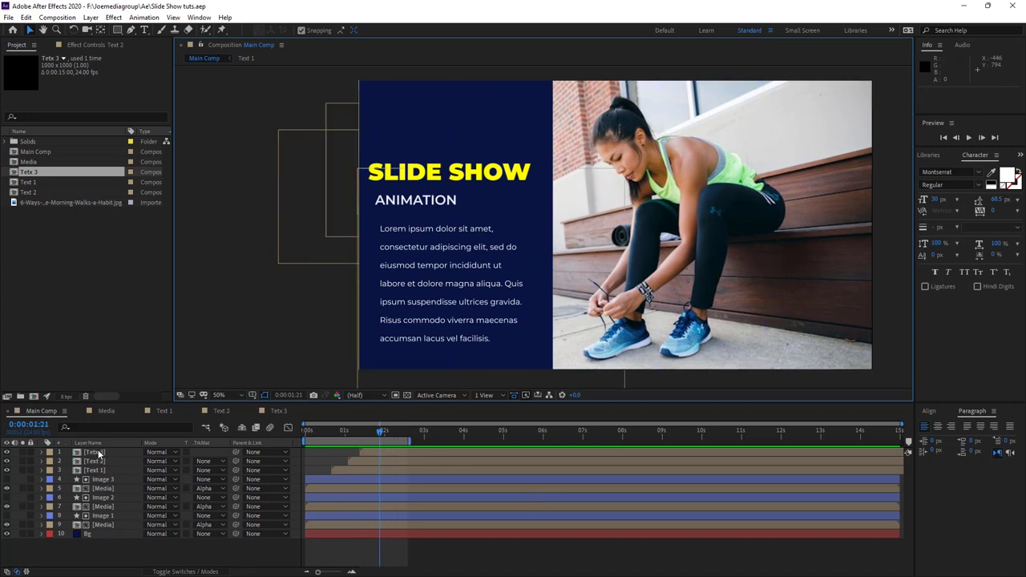
click(97, 452)
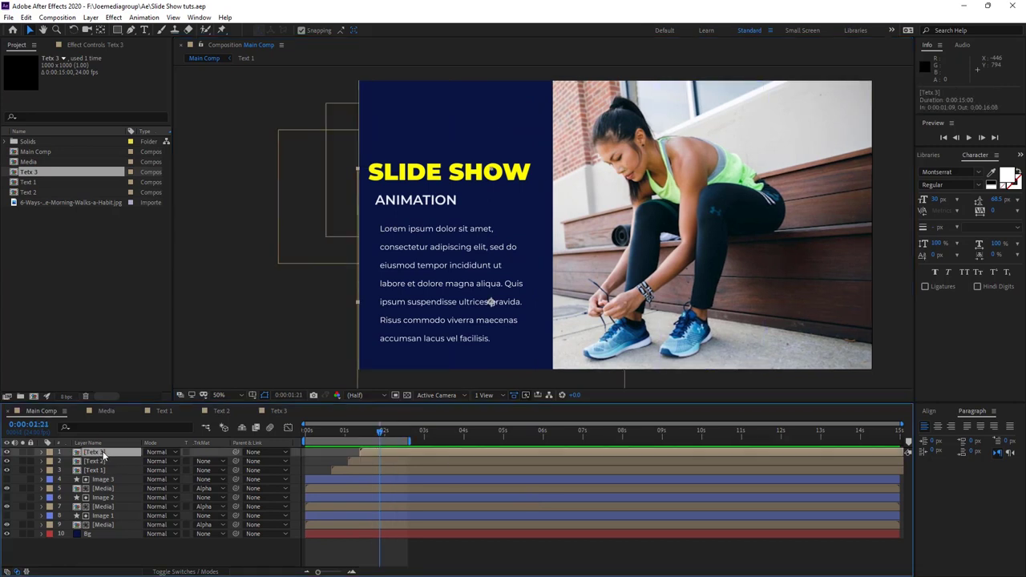
Inside Tetx 3, keyframe the paragraph's Opacity from 0% to 100% for a fade-in
double_click(103, 453)
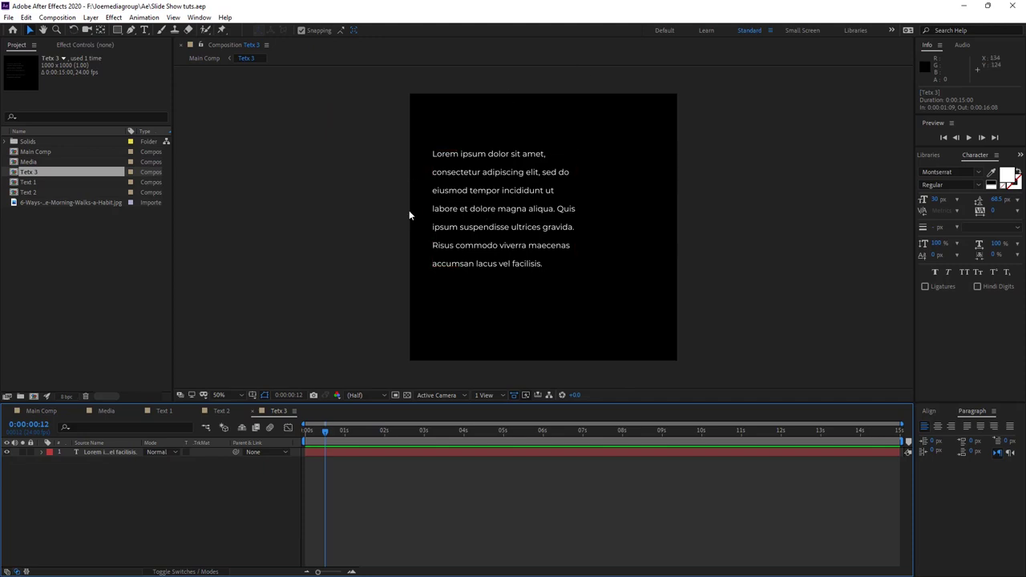
click(493, 190)
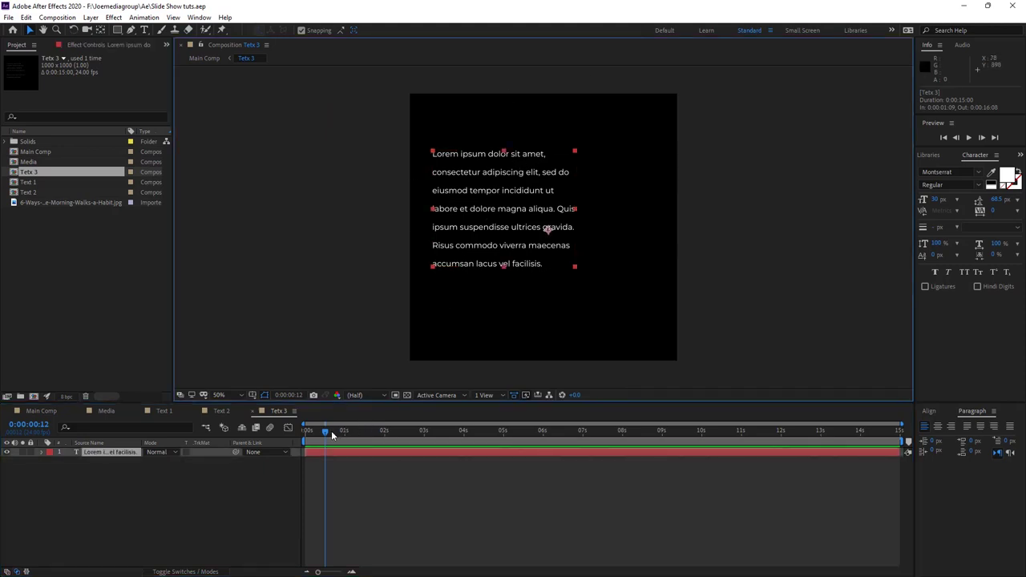
drag(324, 433, 365, 441)
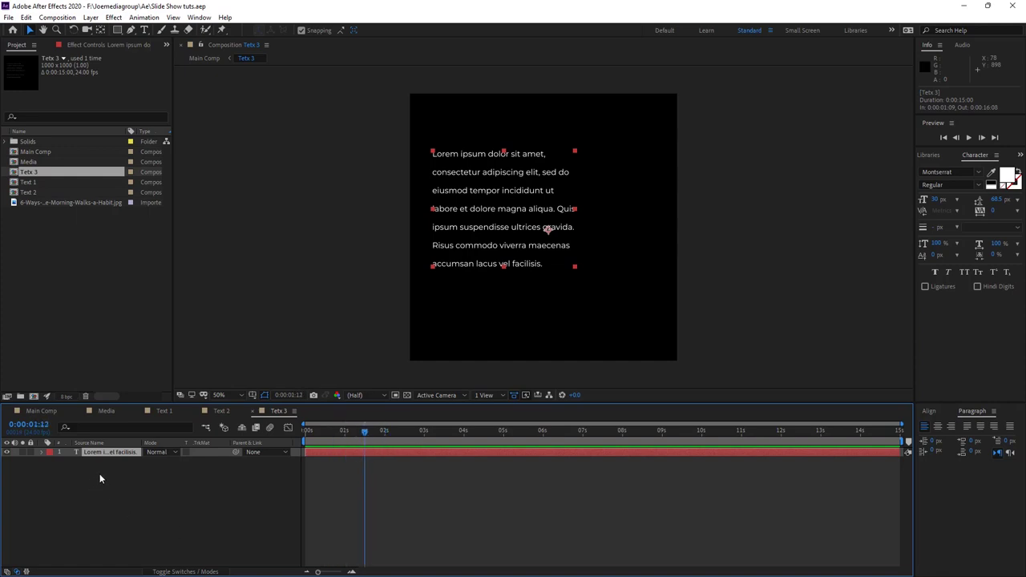
key(t)
click(68, 461)
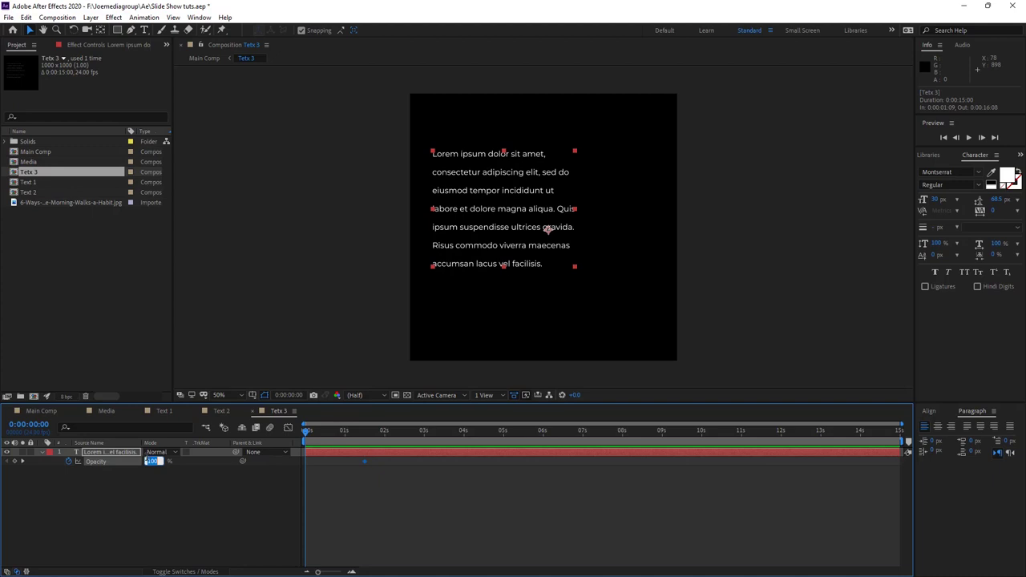
text(0)
click(199, 526)
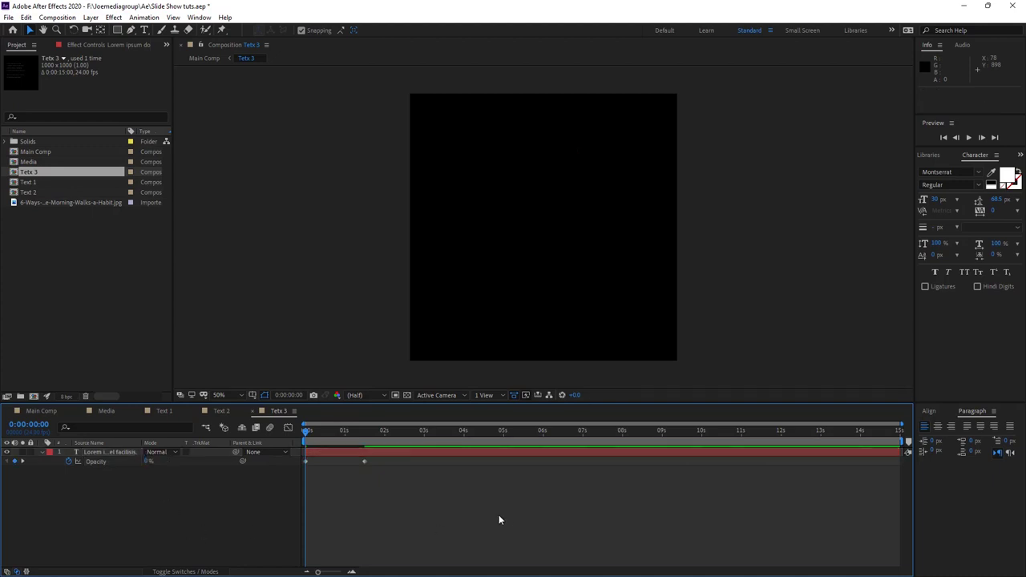
key(space)
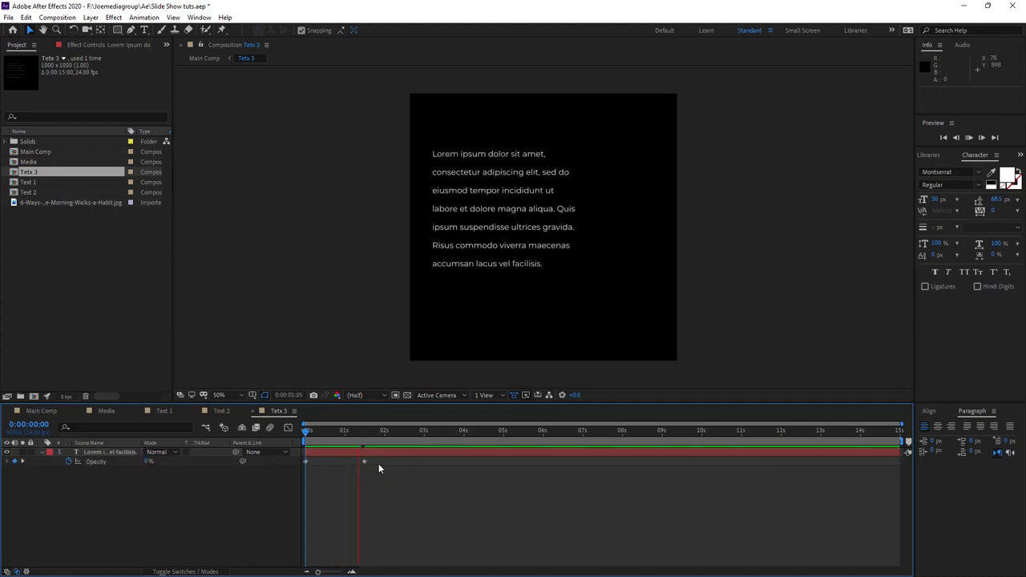
Apply Easy Ease to both Opacity keyframes, save the project, and return to Main Comp
drag(385, 460, 333, 485)
click(334, 485)
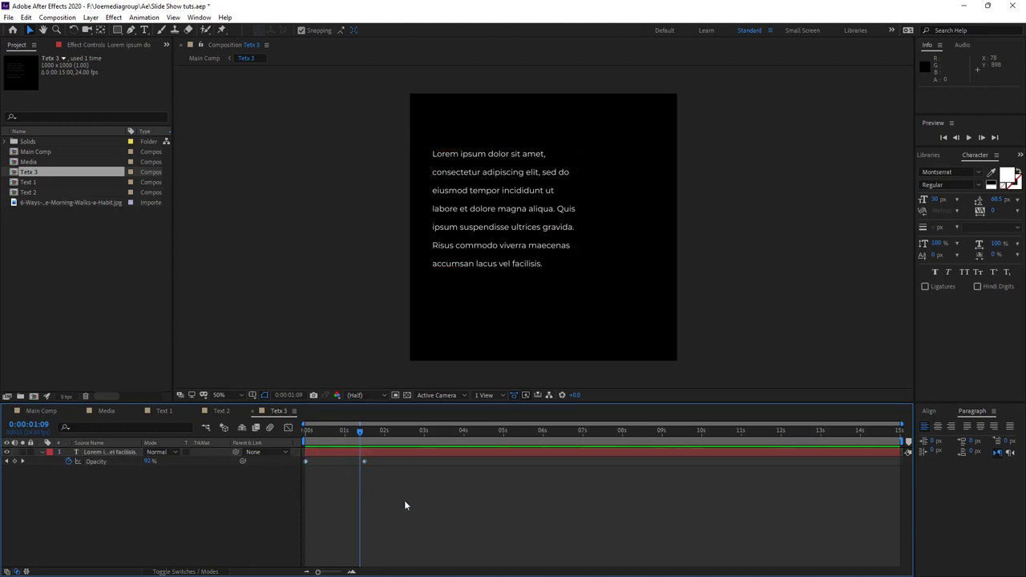
drag(407, 459, 285, 474)
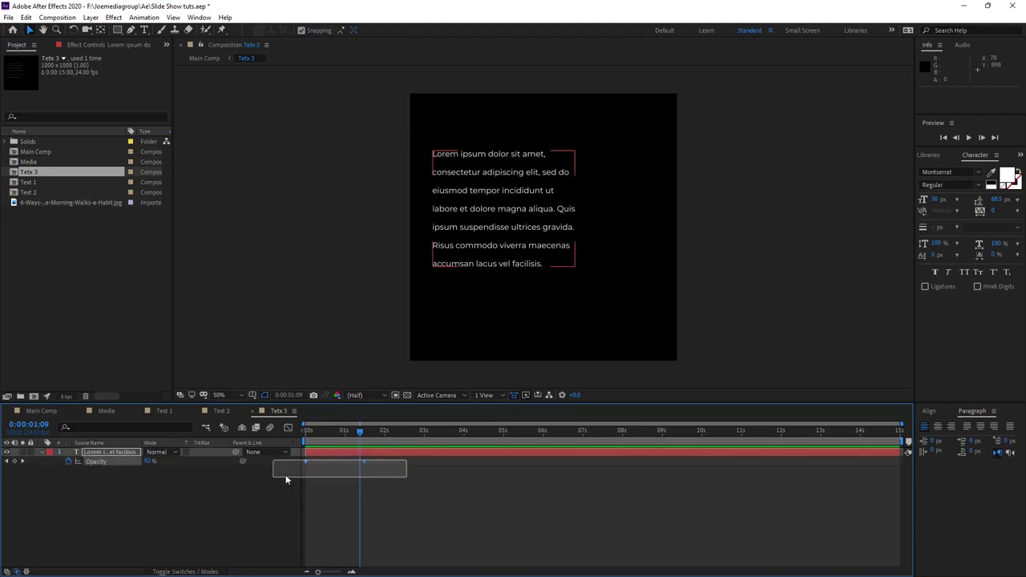
right_click(365, 464)
mouse_move(434, 457)
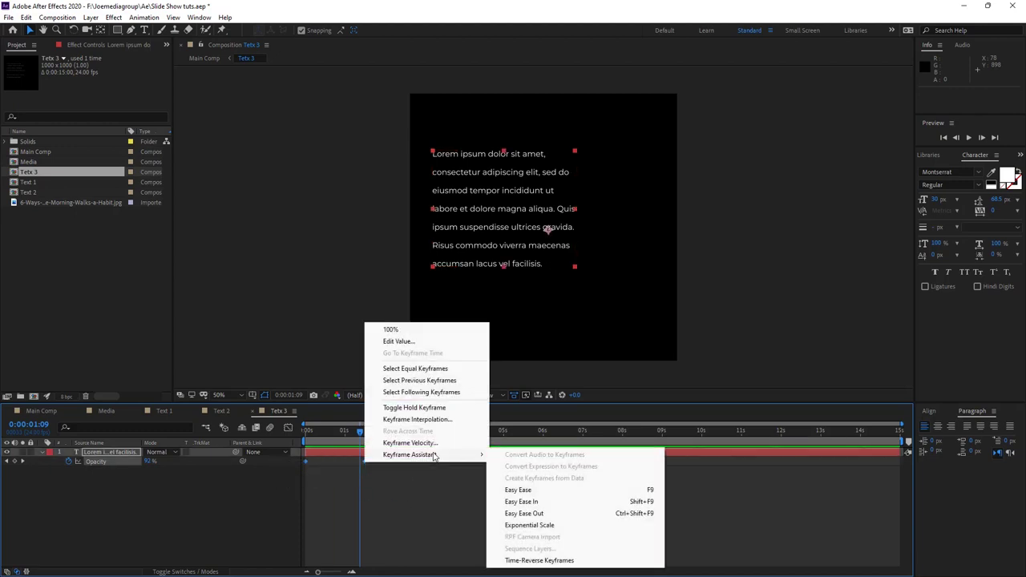
click(528, 491)
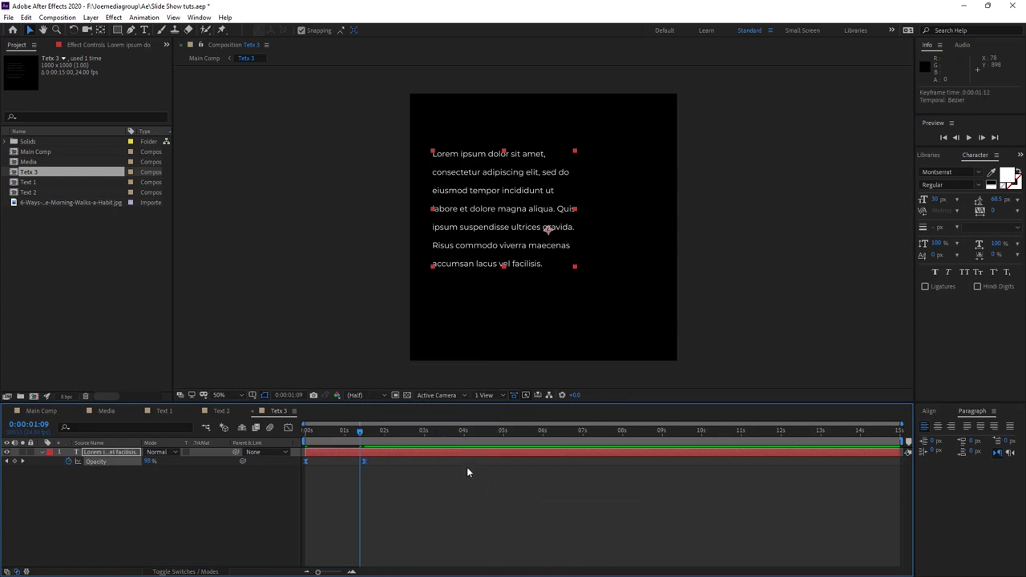
click(376, 430)
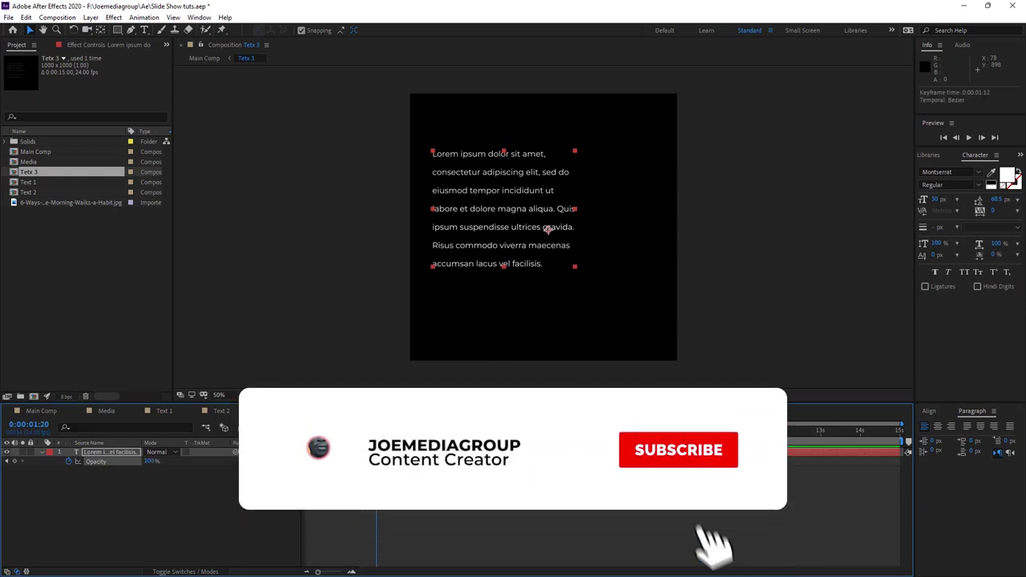
key(ctrl+s)
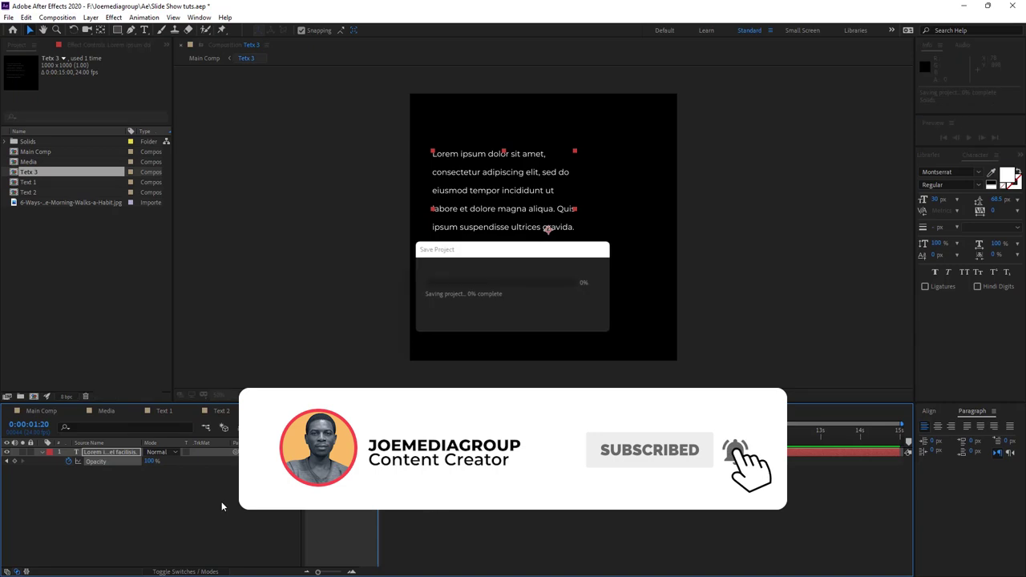
click(41, 410)
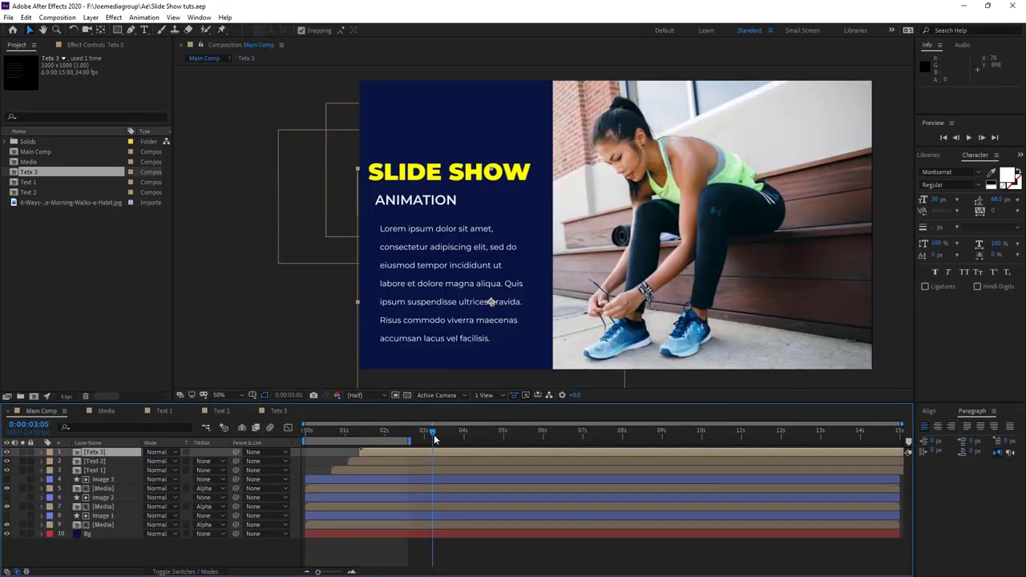
key(Home)
key(space)
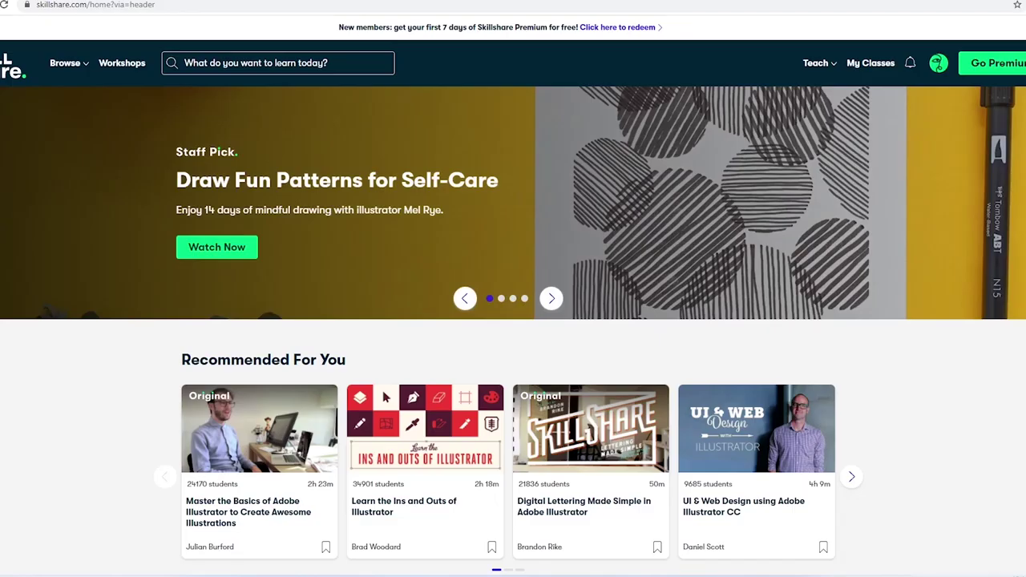
Scroll the Skillshare landing page and advance the Discover Lifelong Learning carousel to the next classes
scroll(513, 321, down, 2)
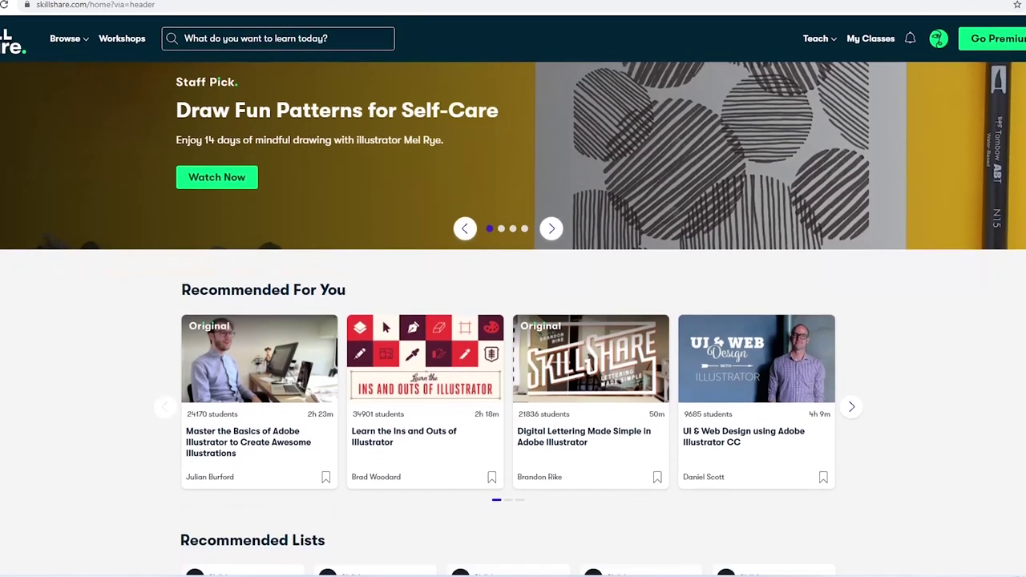
scroll(513, 321, down, 1)
scroll(513, 320, down, 1)
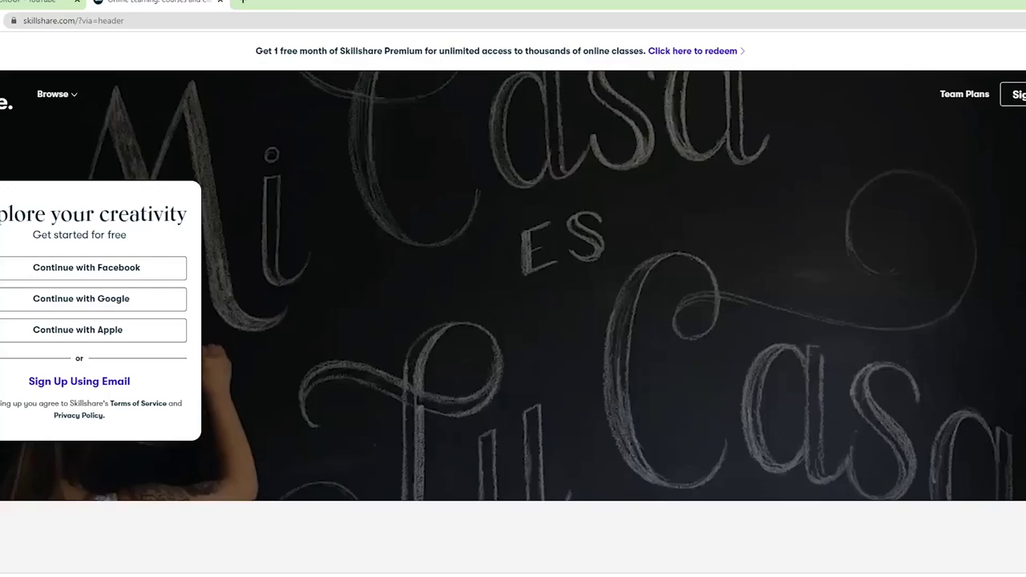
scroll(513, 320, down, 2)
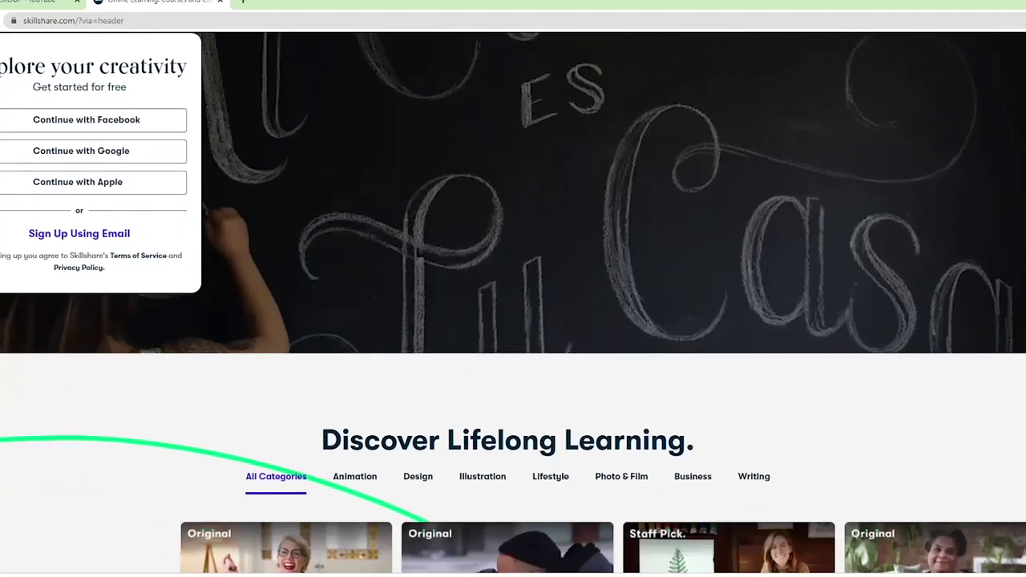
scroll(513, 320, down, 4)
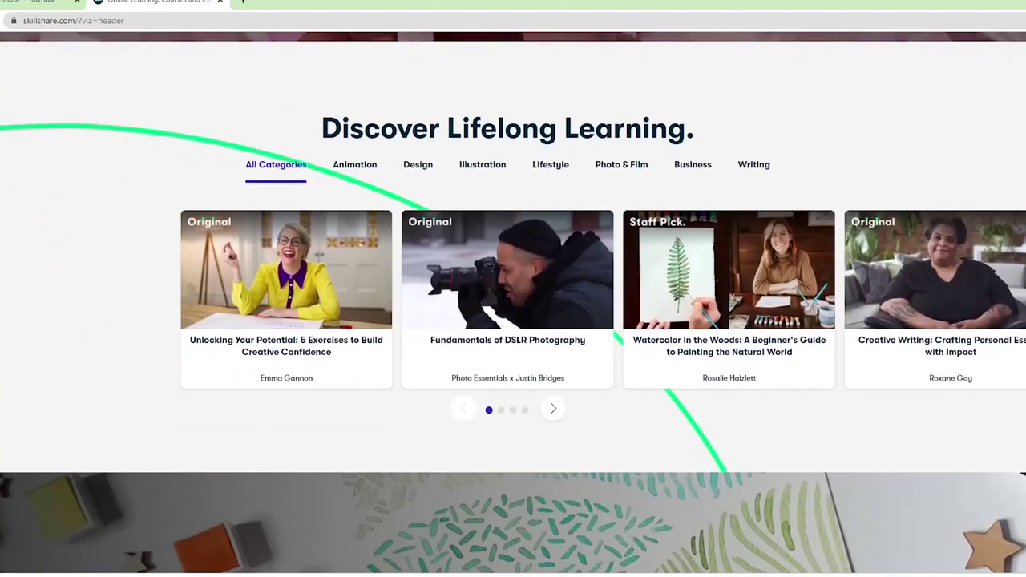
scroll(513, 321, down, 2)
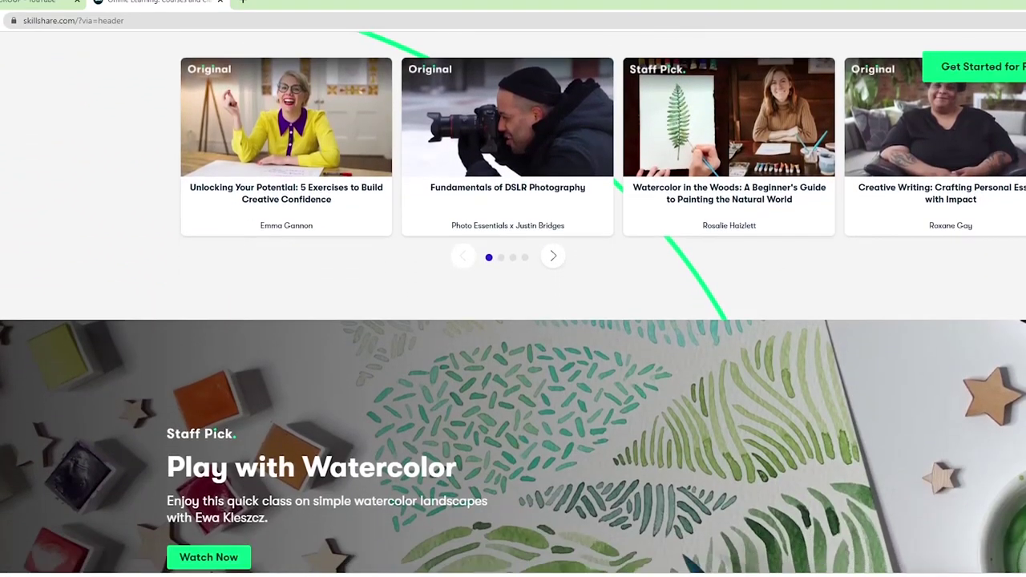
scroll(571, 331, up, 2)
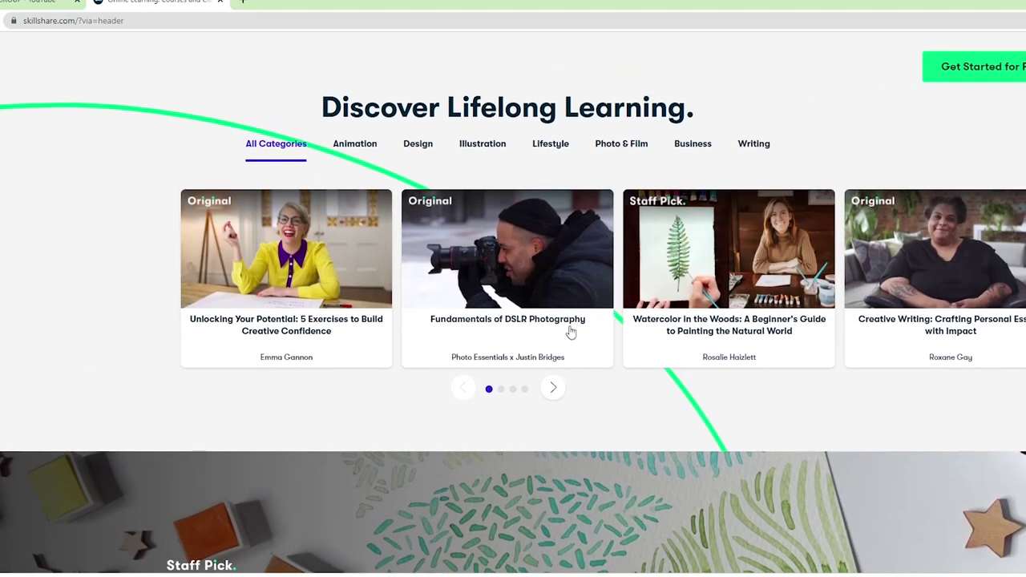
click(553, 389)
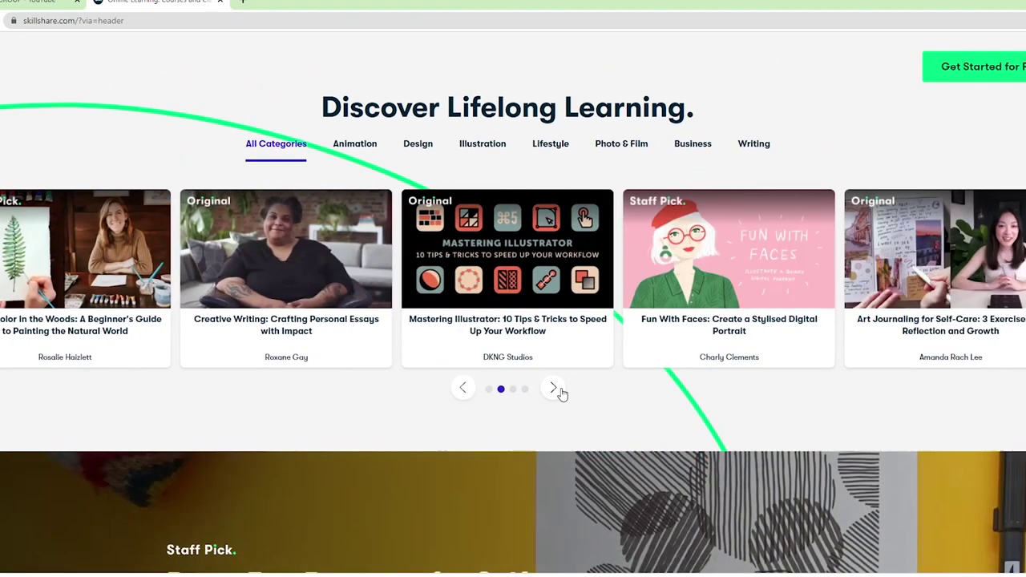